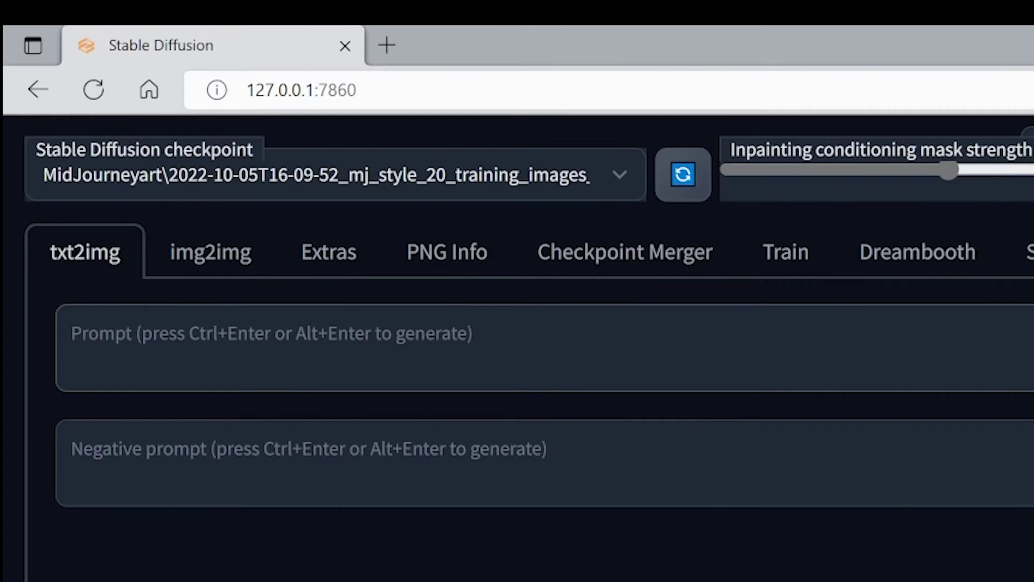
left_click(215, 265)
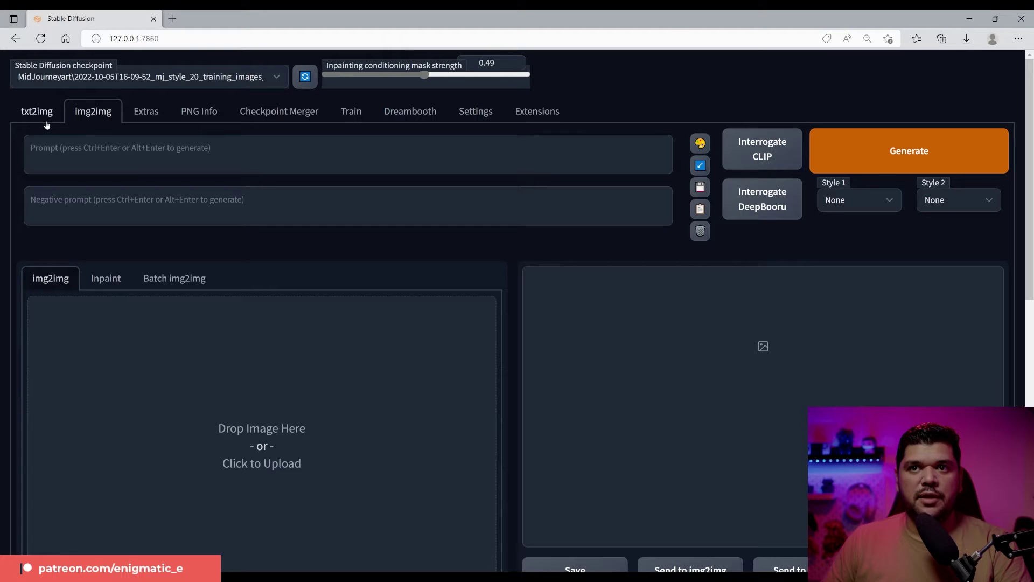
left_click(38, 113)
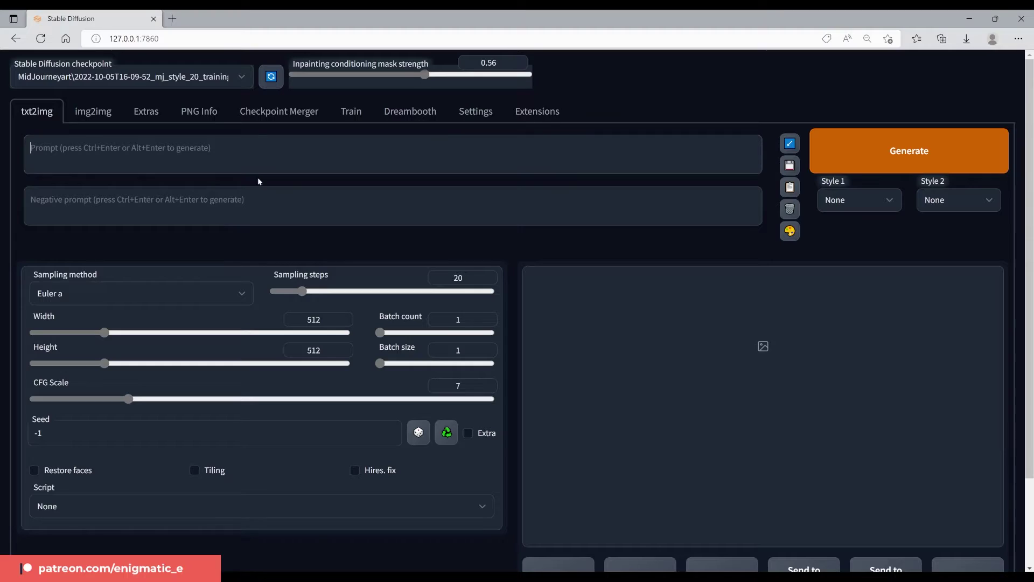
- Write the txt2img prompt "Realistic Mario bro as a cyborg, rust on parts, dynamic lighting, cinematic, midjourneyart style"
type("Realistic Mario bro as a cyborg")
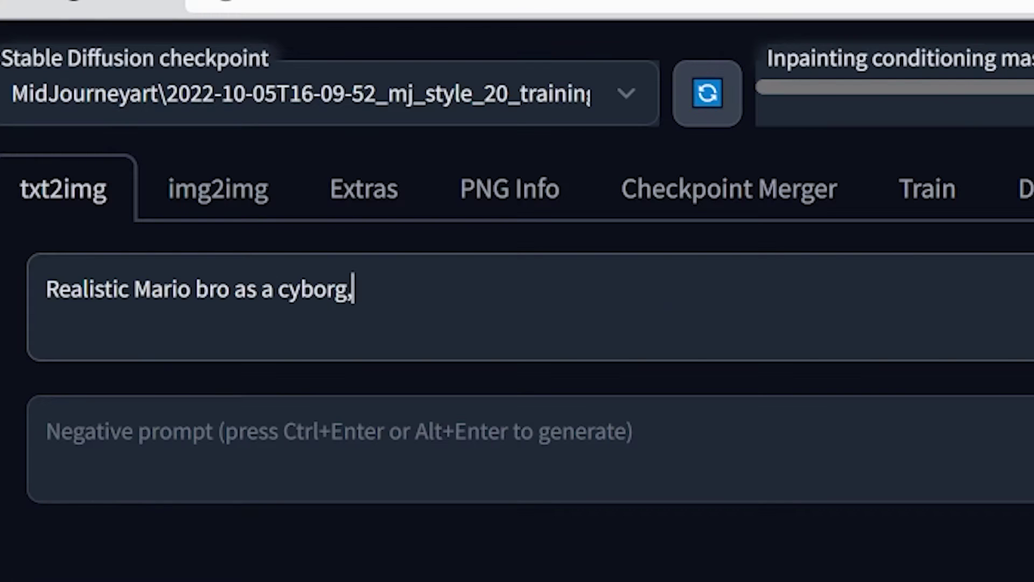
type("rust on parts")
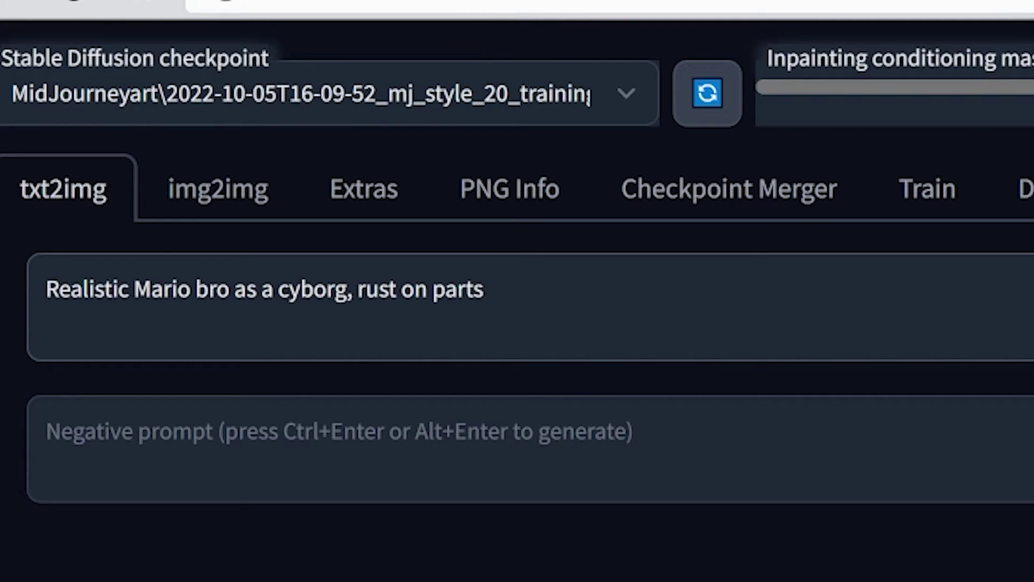
type(", dy")
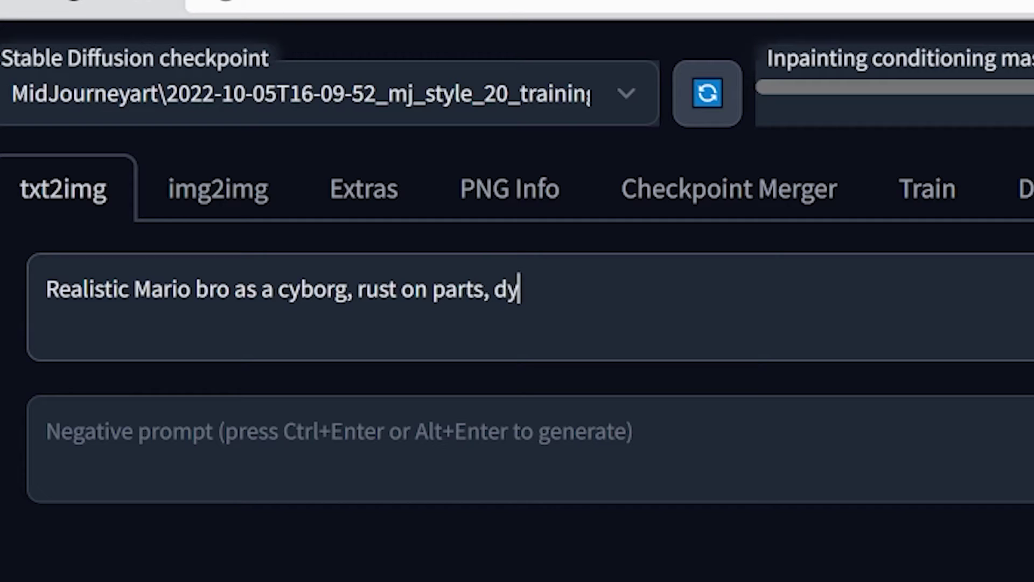
type("namic lighting, cinematic,")
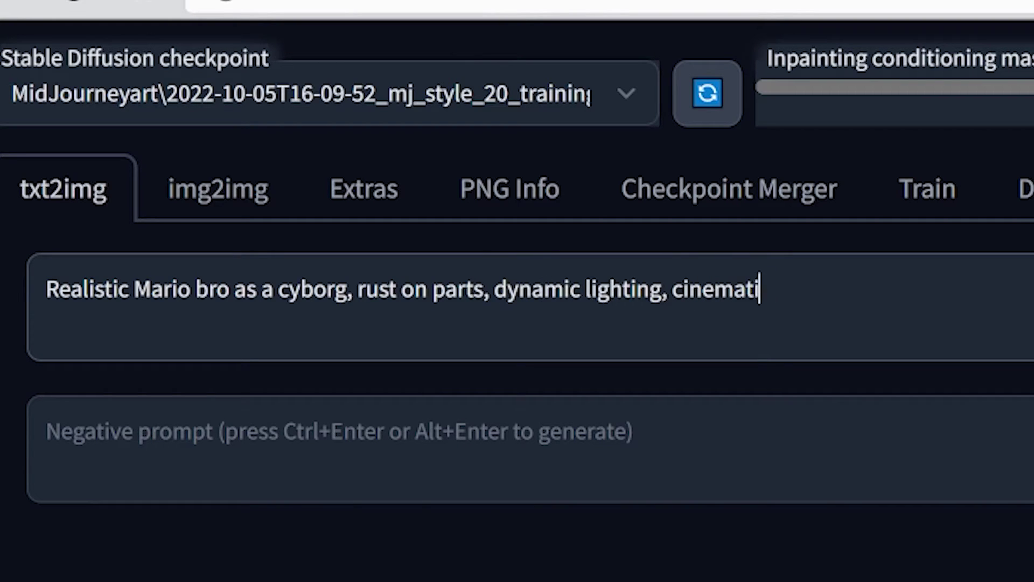
type(" midjourneyart style")
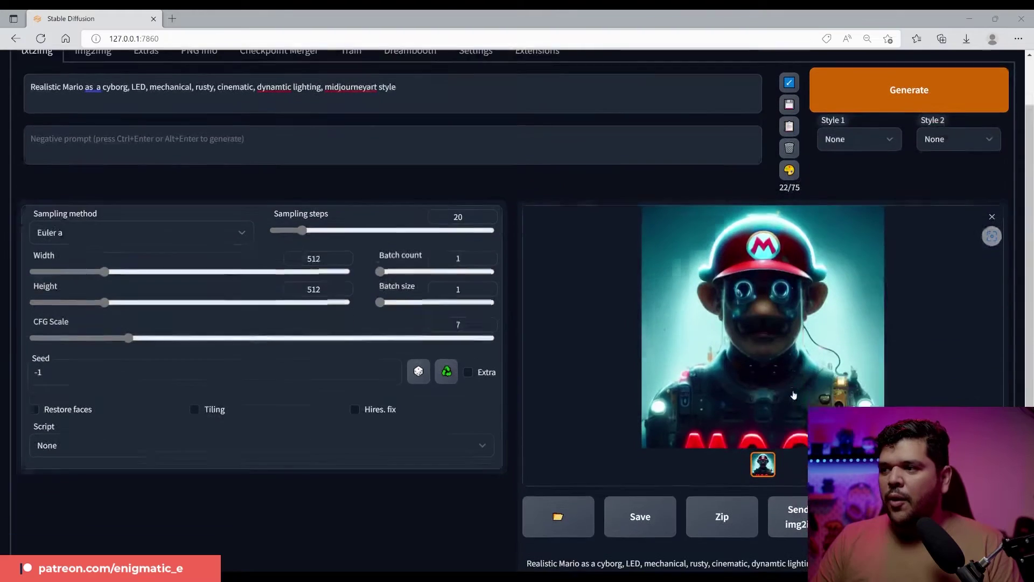
- View the generated image of Mario with the glowing goggles enlarged, and close the enlarged view
scroll(793, 395, "down", 2)
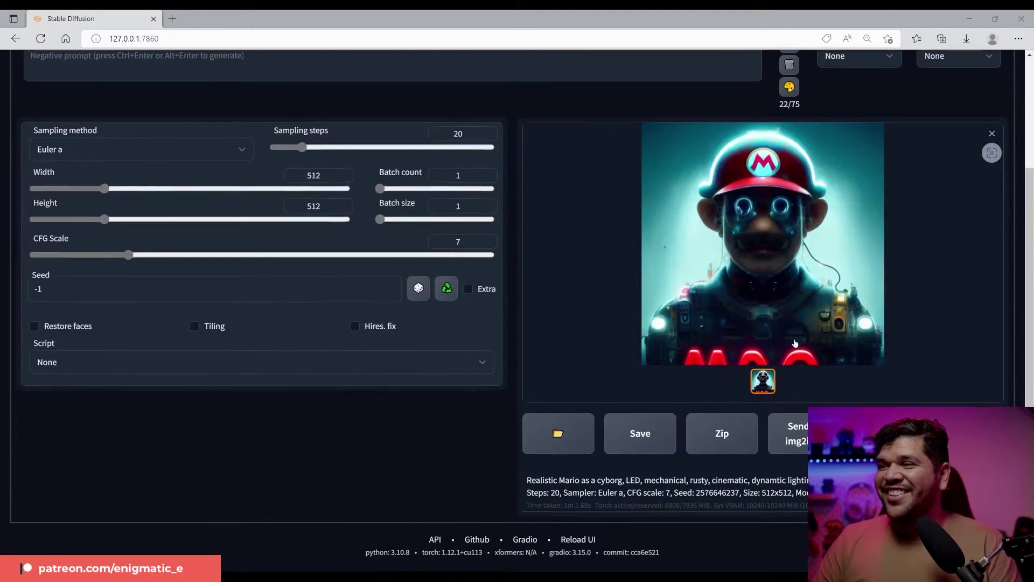
left_click(779, 308)
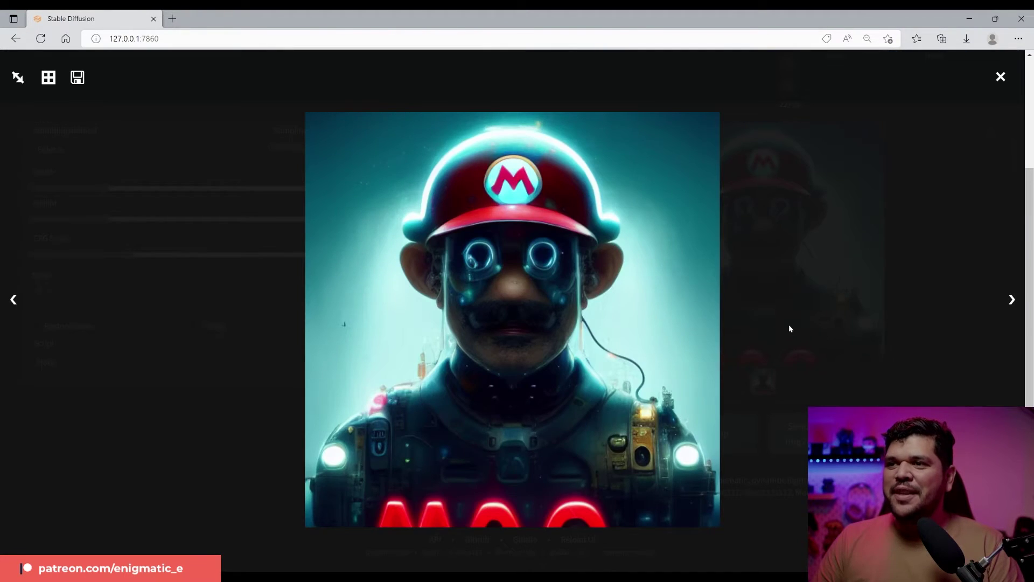
left_click(790, 327)
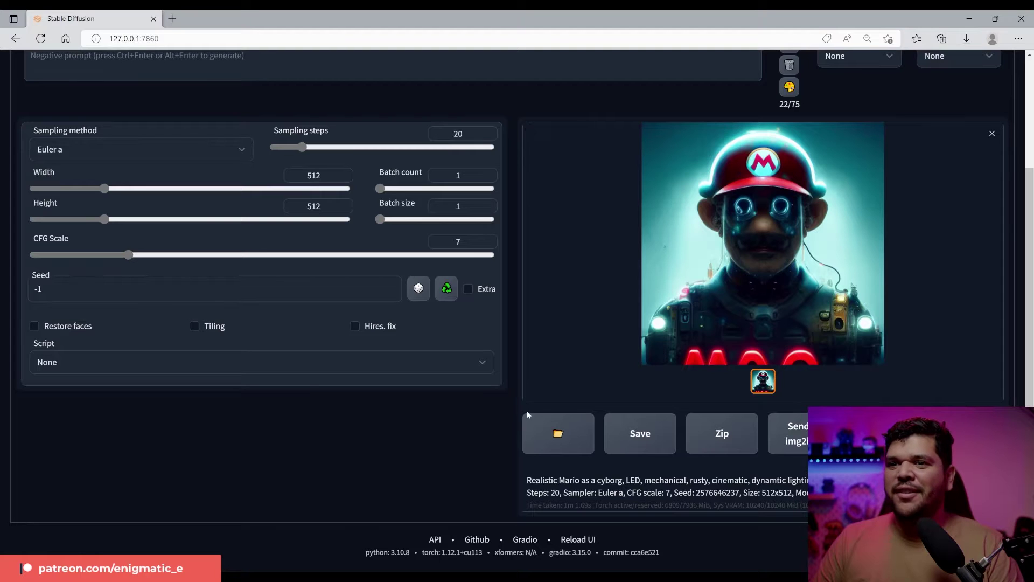
- Set the width and height to 640 and the sampling steps to 30, and generate the image again
scroll(527, 412, "up", 3)
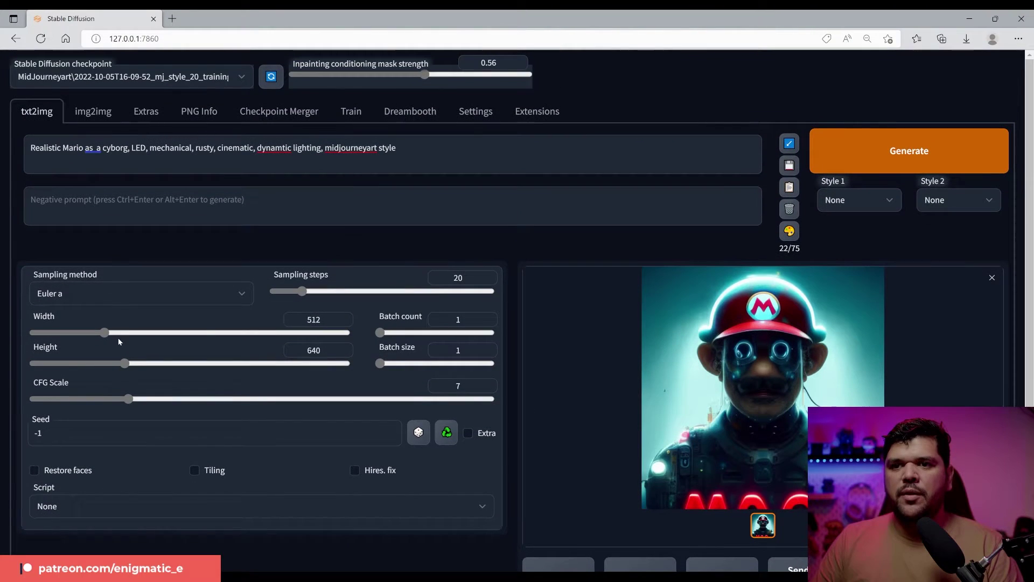
left_click_drag(118, 338, 122, 334)
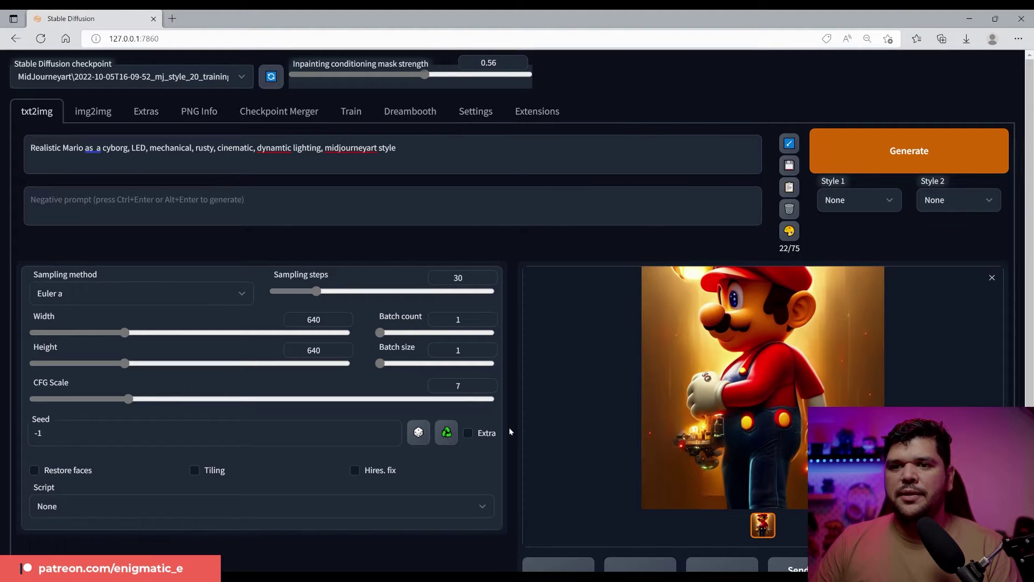
key("ctrl+Return")
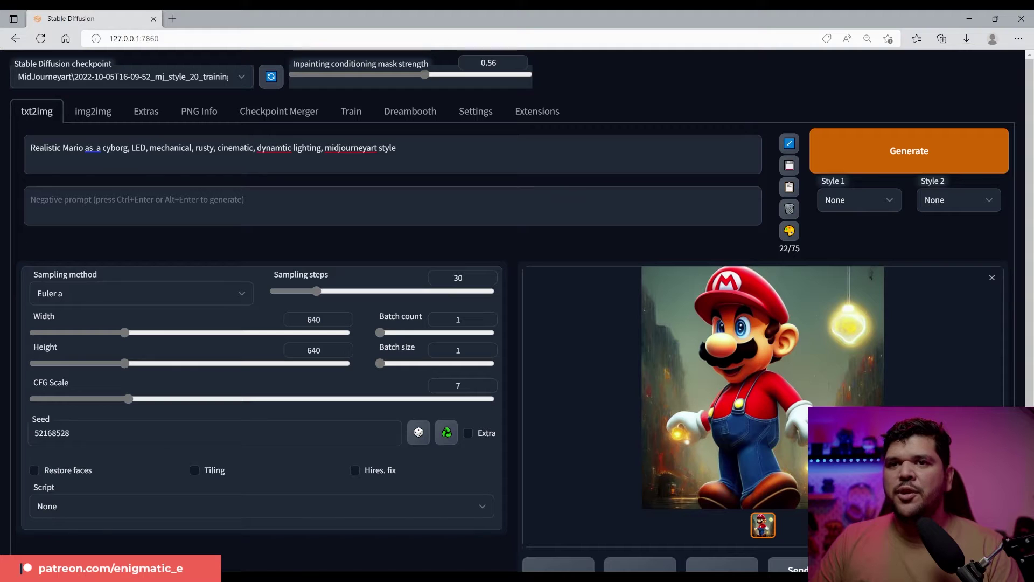
- Enter "cartoon" as the negative prompt and generate the image again
left_click(215, 206)
type("carto")
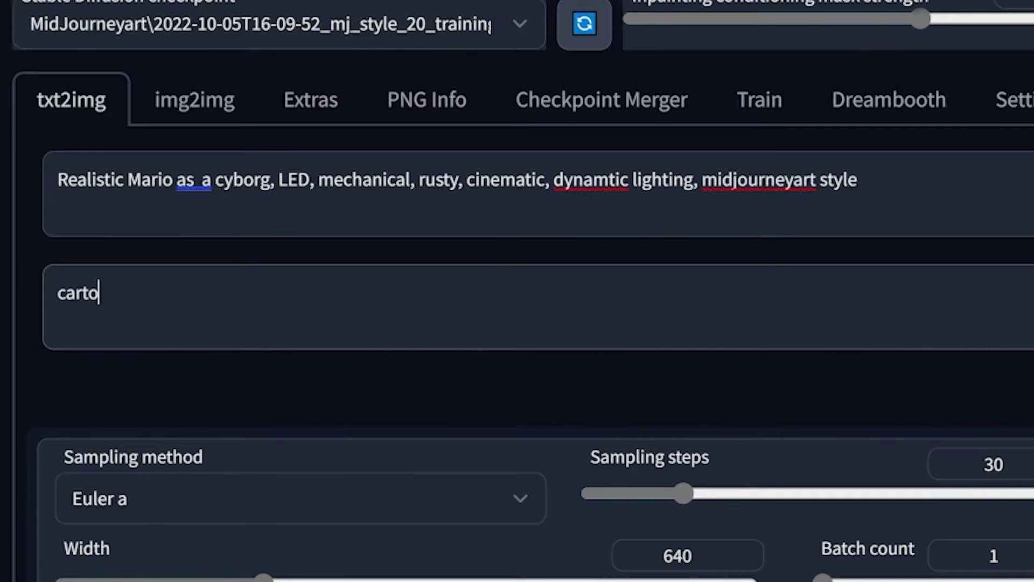
type("on")
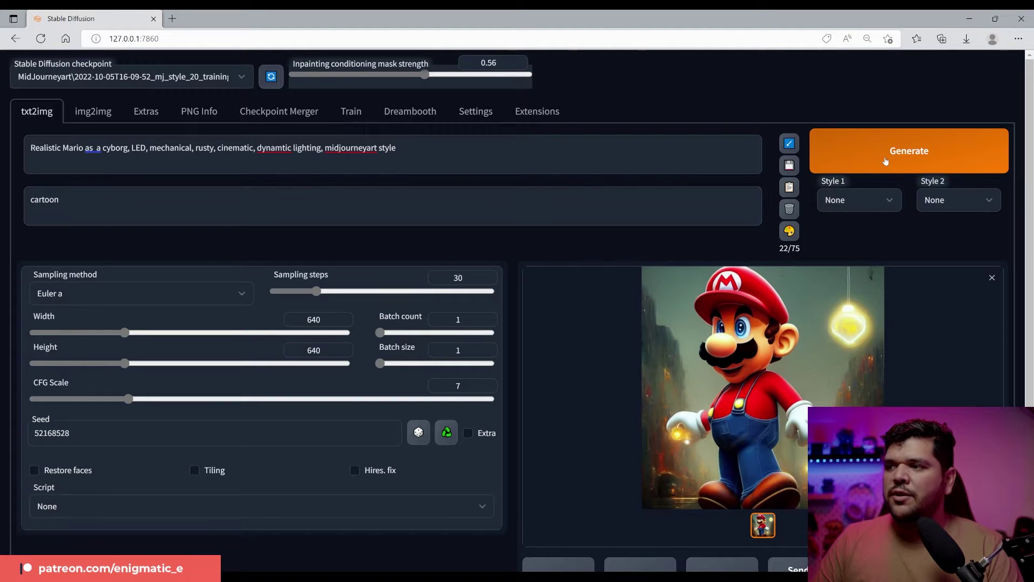
left_click(885, 161)
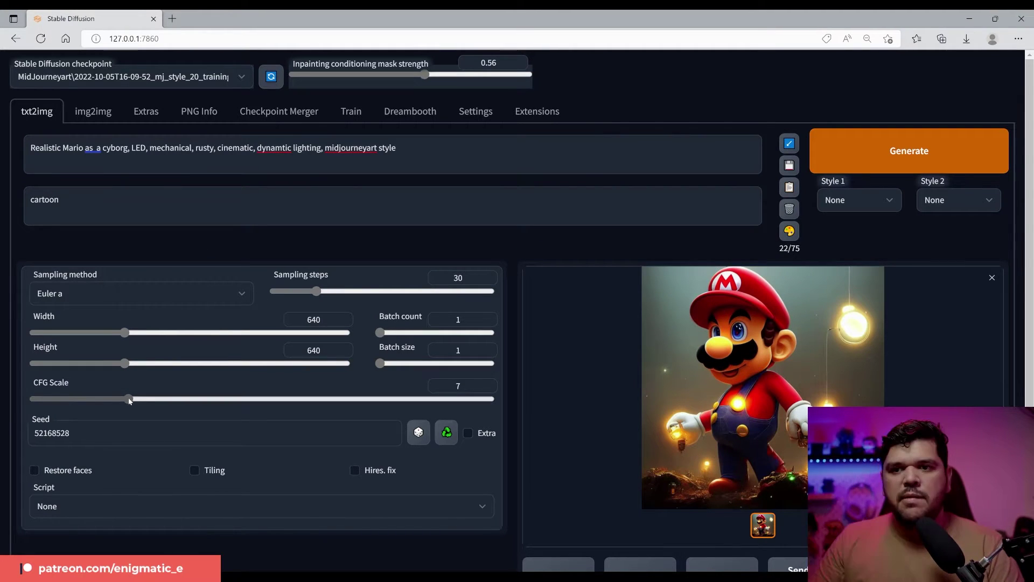
- Set the CFG Scale to 13 and insert "derelict surroundings," before "cinematic" in the prompt
left_click_drag(130, 400, 203, 399)
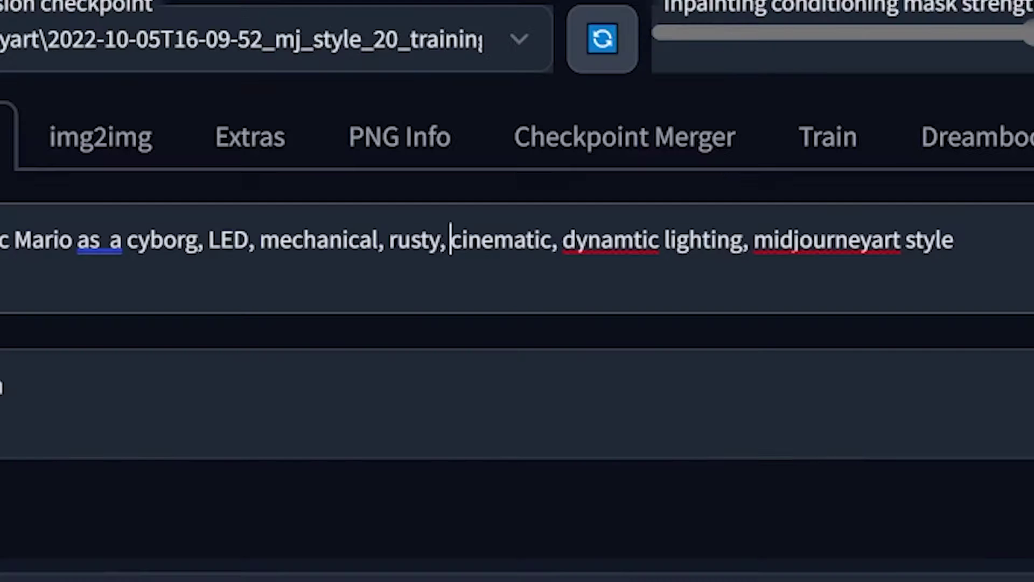
type("derelict su")
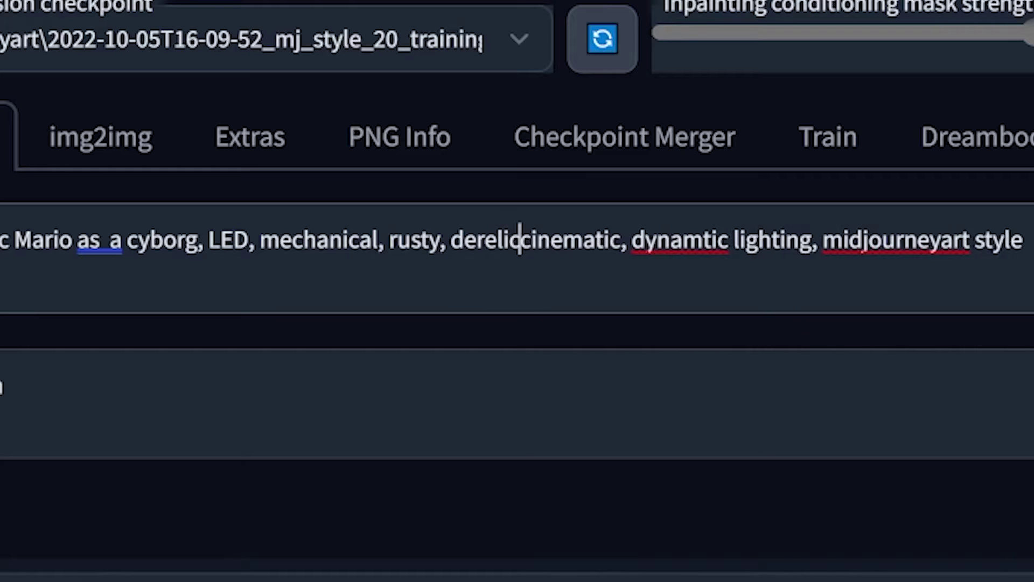
type("rroundings,")
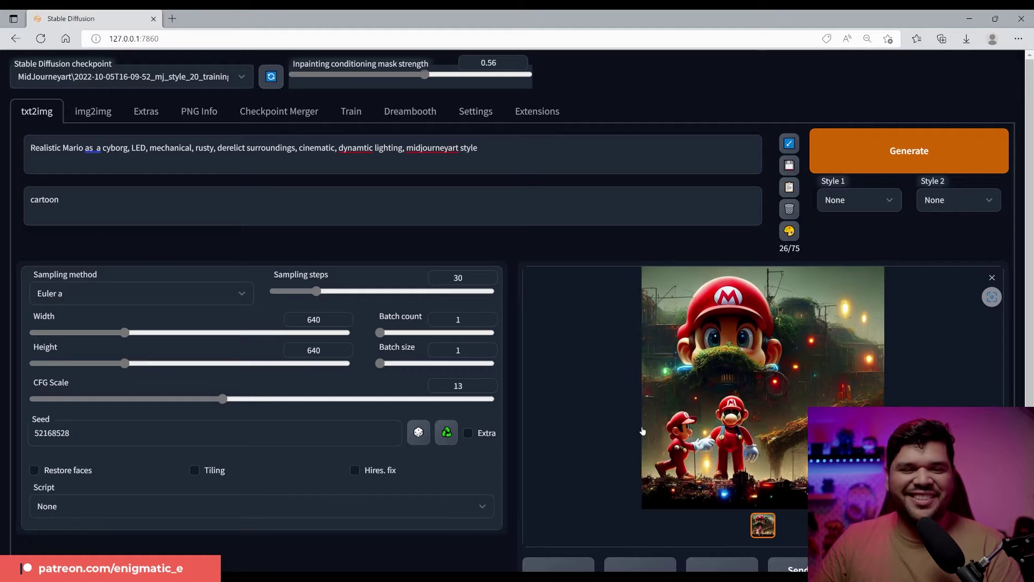
- Inspect the generated image of Mario in derelict surroundings enlarged, and close the enlarged view
left_click(745, 328)
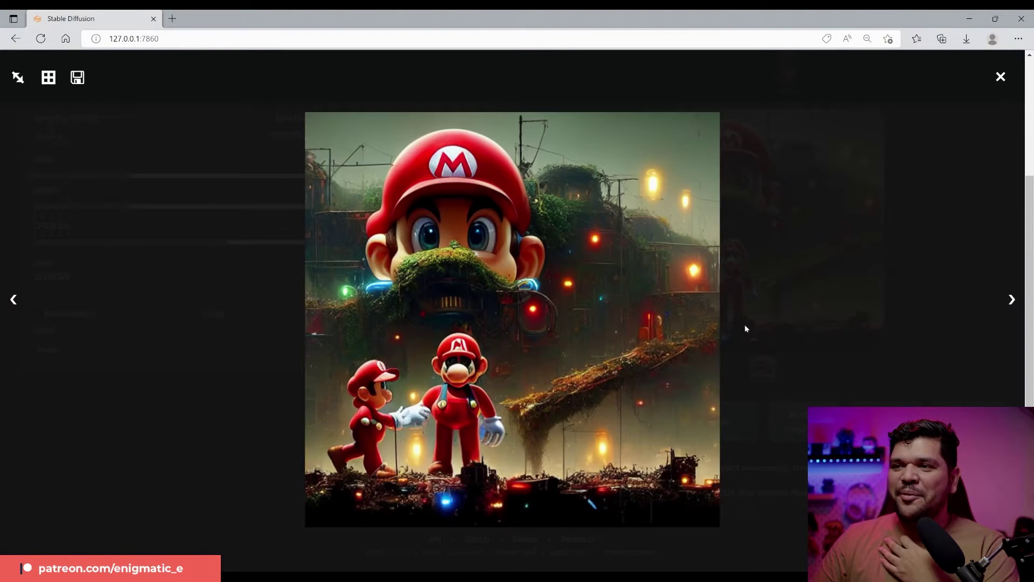
left_click(784, 330)
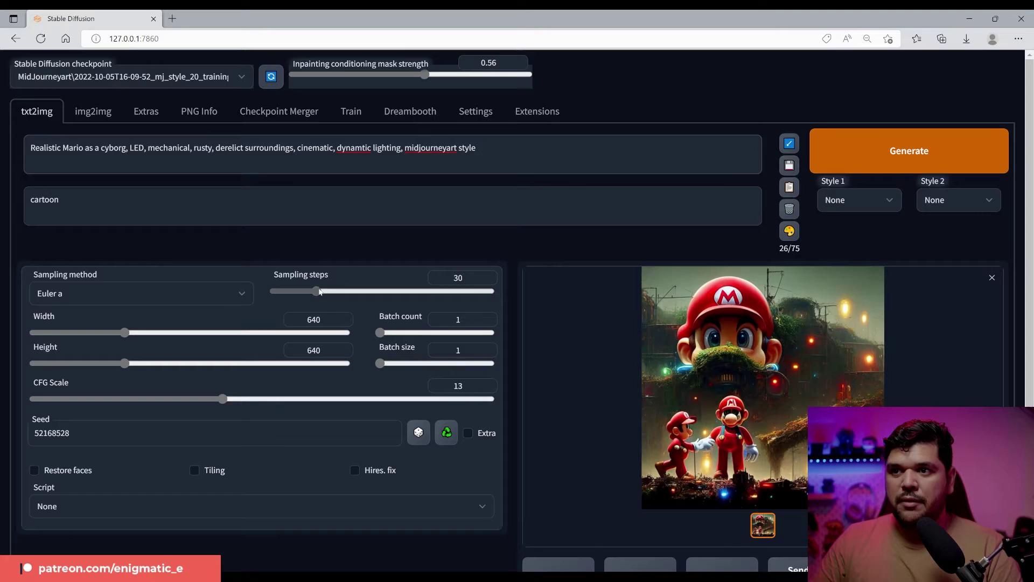
- Set the sampling steps to 40 and append "by alphonse mucha" to the end of the prompt
left_click_drag(316, 291, 330, 291)
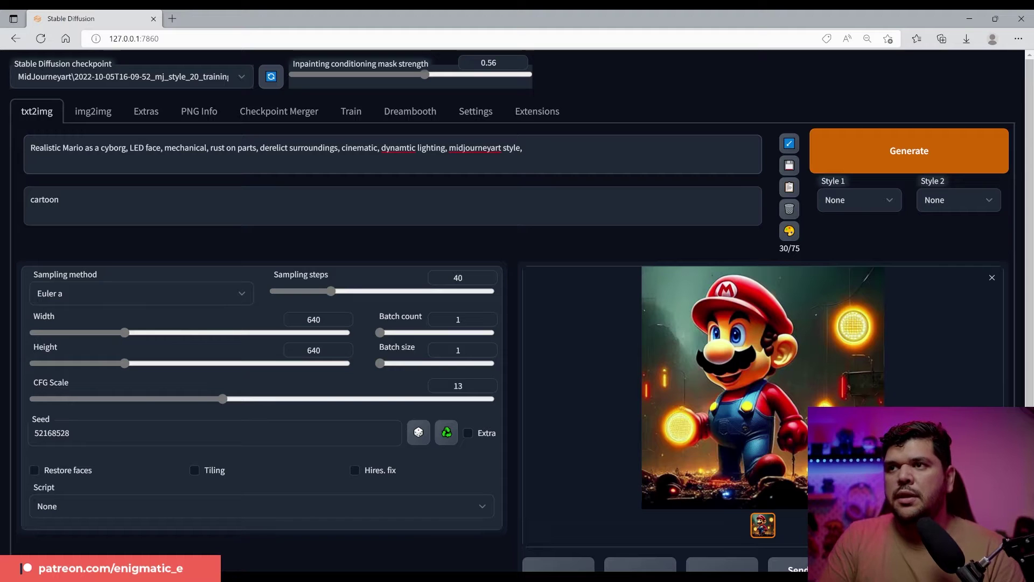
type("by alphonse mucha")
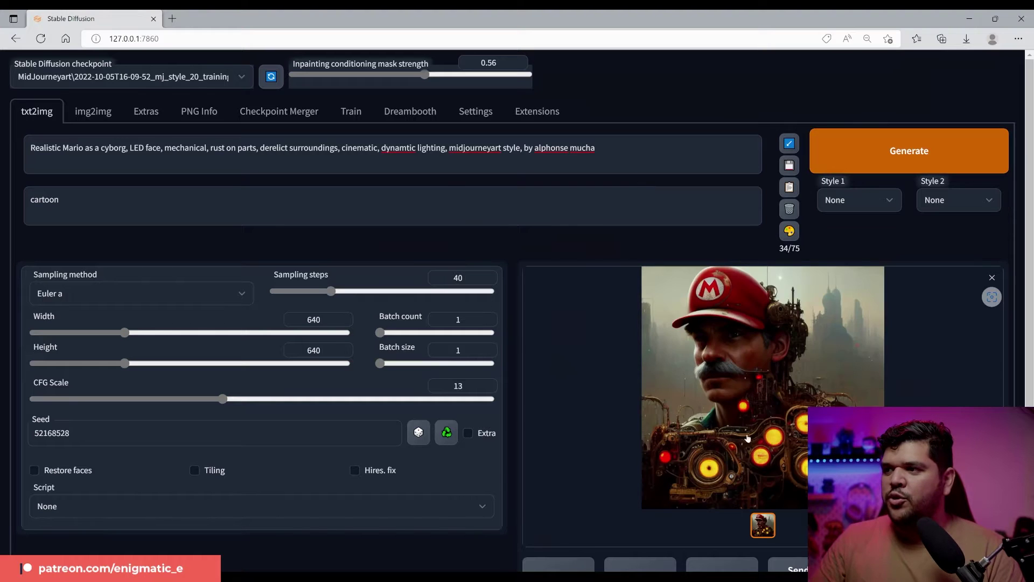
- Inspect the generated Alphonse Mucha-style cyborg Mario images enlarged, and return to the generation settings
left_click(746, 436)
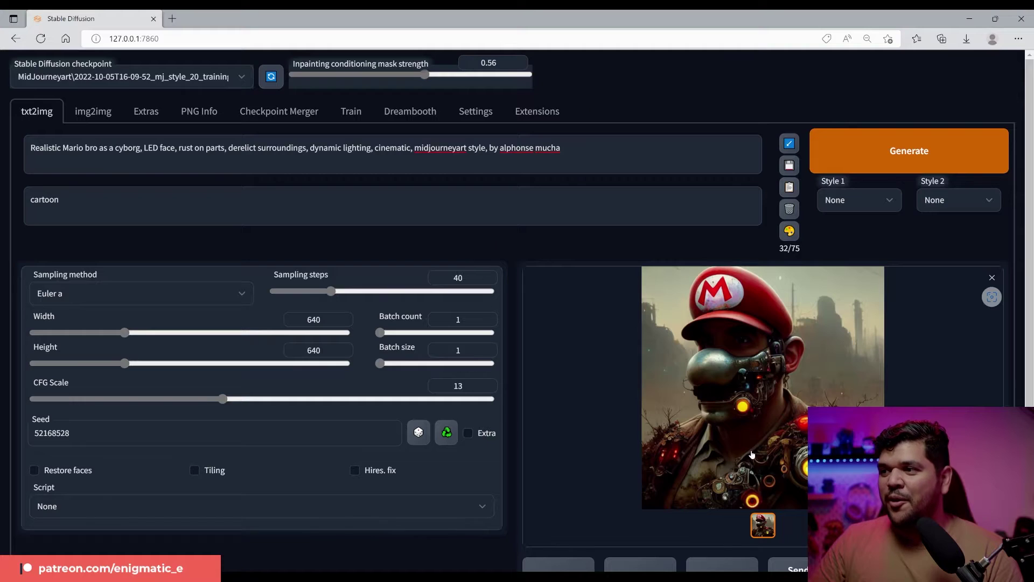
left_click(752, 454)
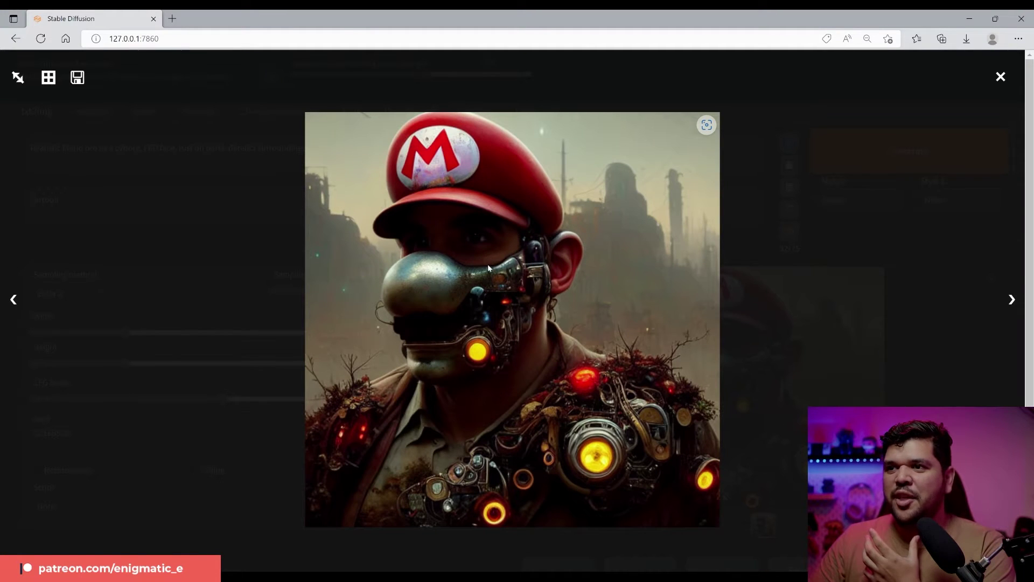
left_click(533, 449)
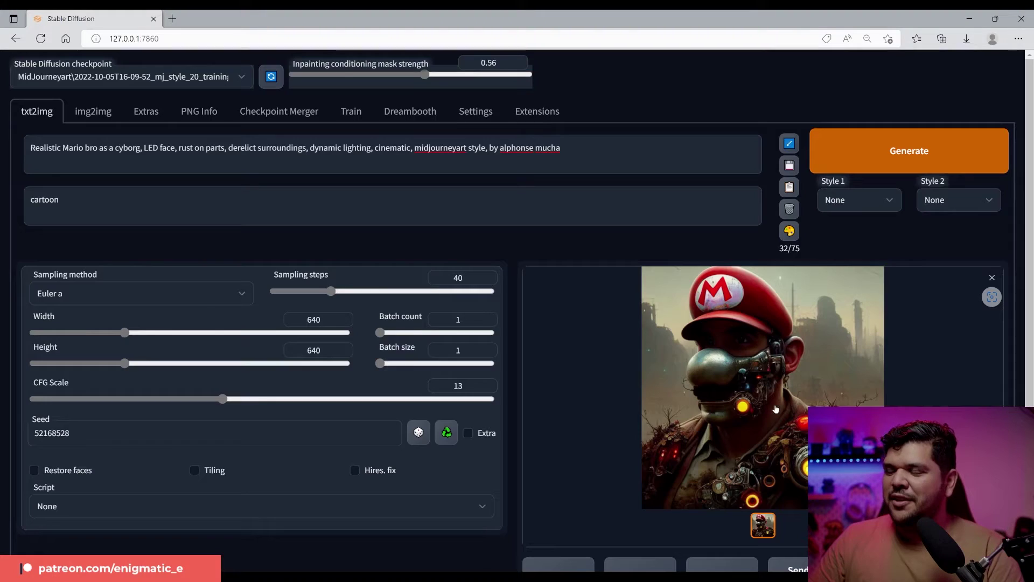
left_click(761, 392)
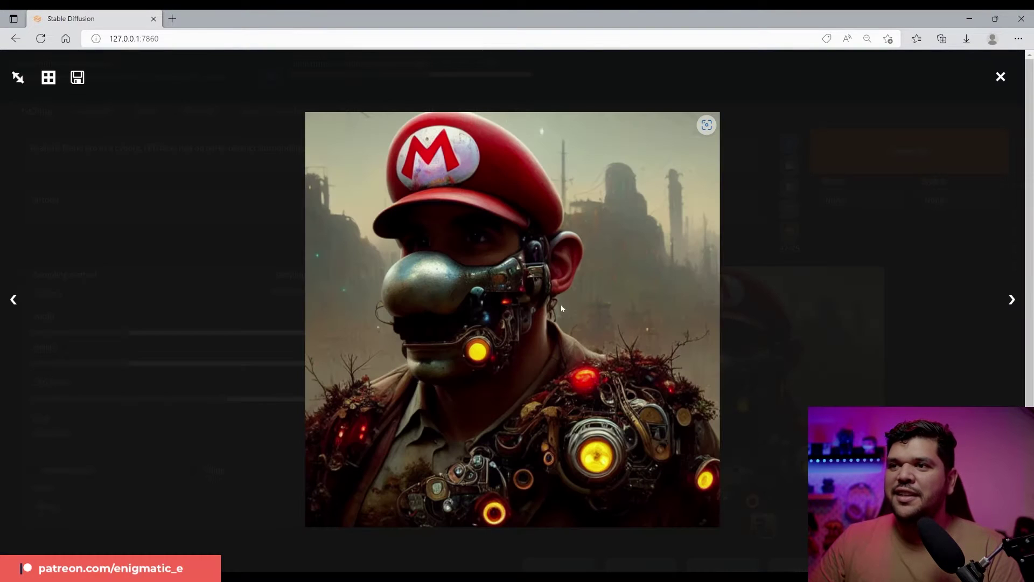
left_click(203, 353)
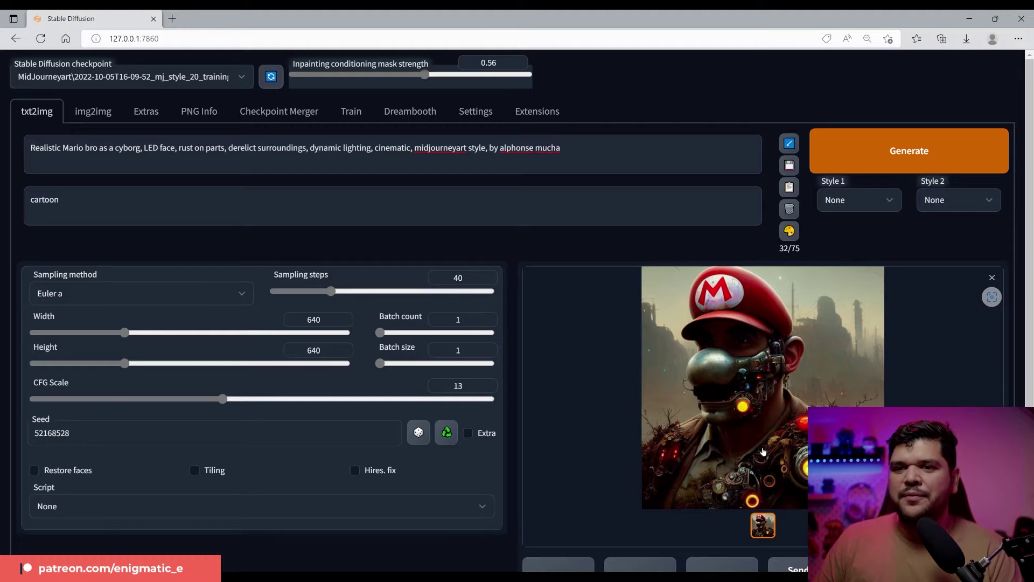
- Send the generated cyborg Mario image to img2img as the source image
scroll(762, 451, "down", 1)
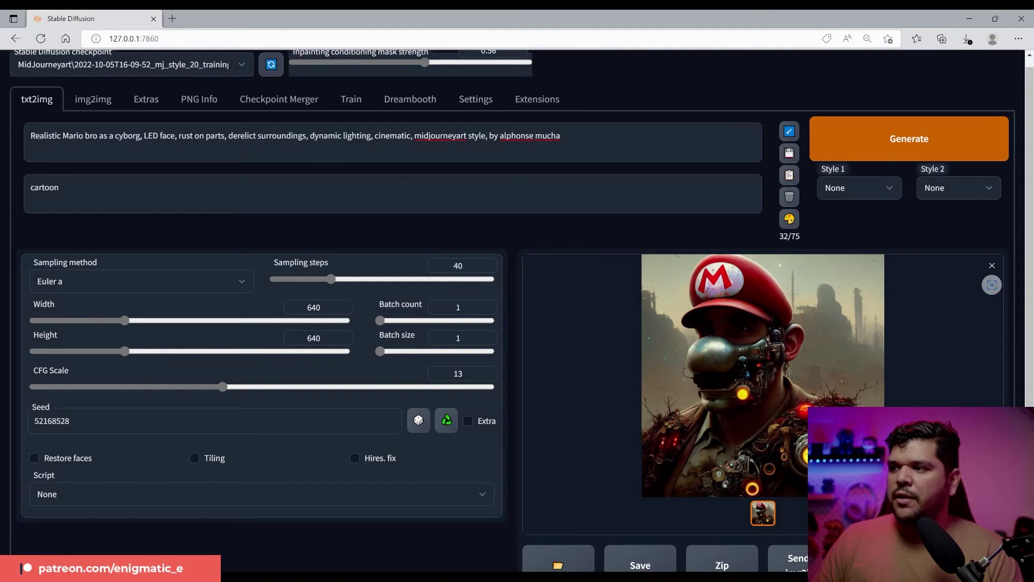
left_click(806, 563)
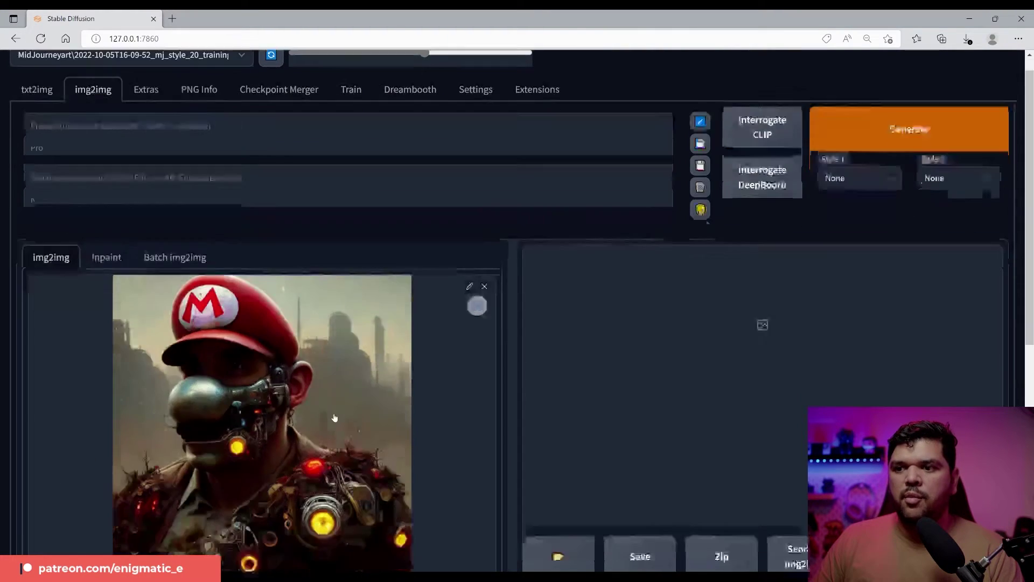
scroll(335, 418, "down", 3)
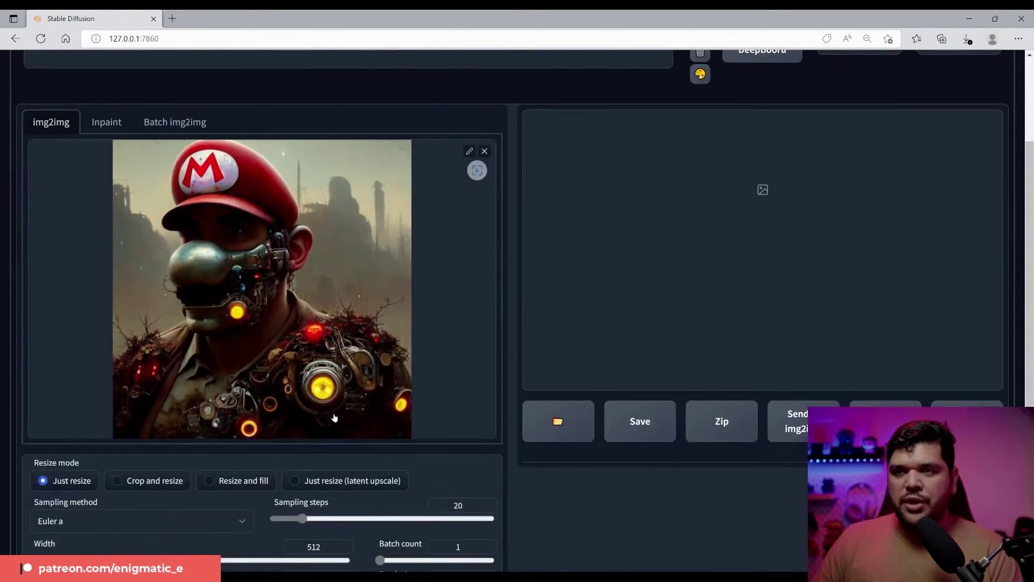
scroll(334, 417, "up", 3)
scroll(339, 465, "down", 8)
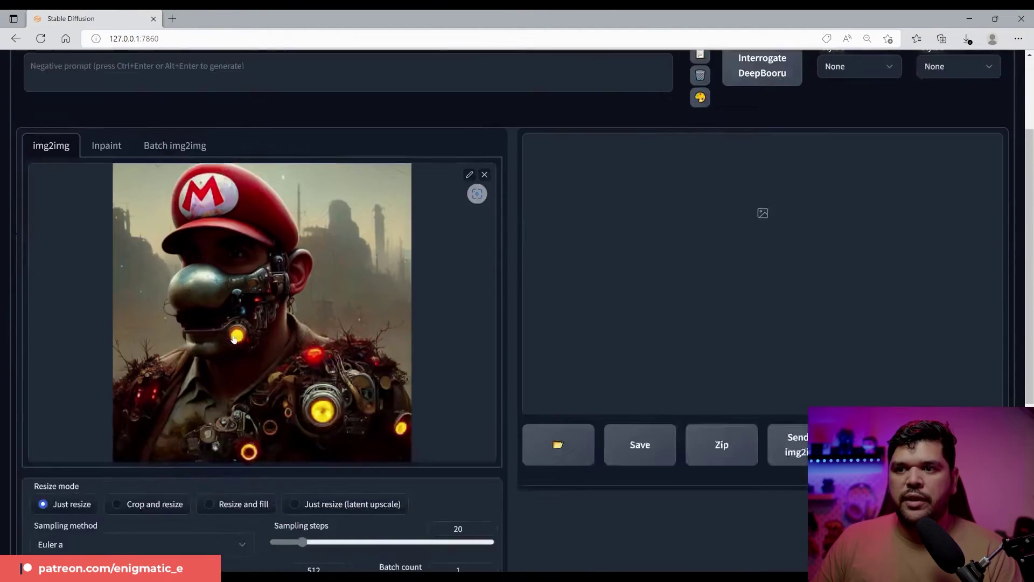
- Choose the Poor man's outpainting script for img2img and increase its Pixels to expand value
left_click(113, 490)
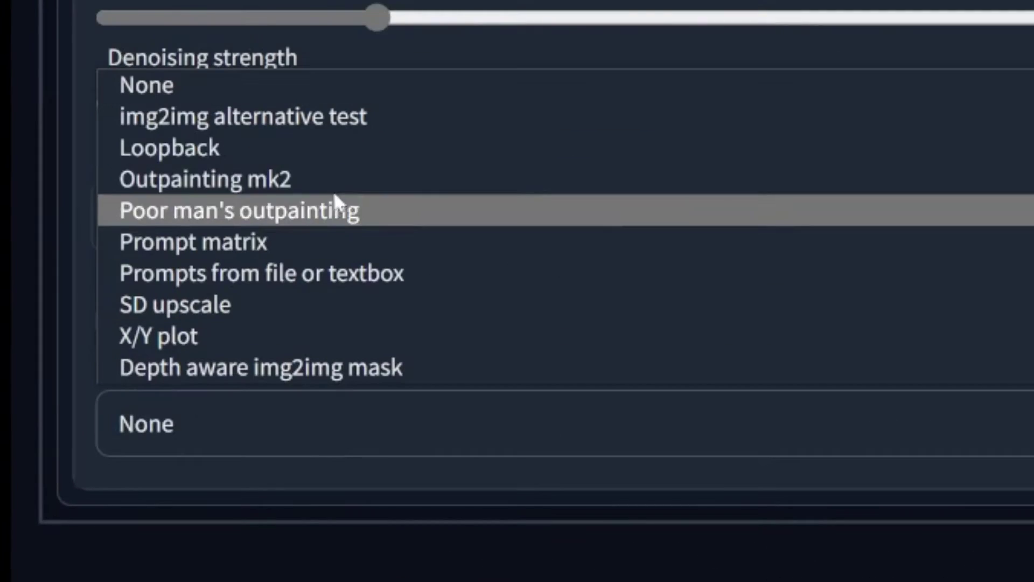
left_click(386, 211)
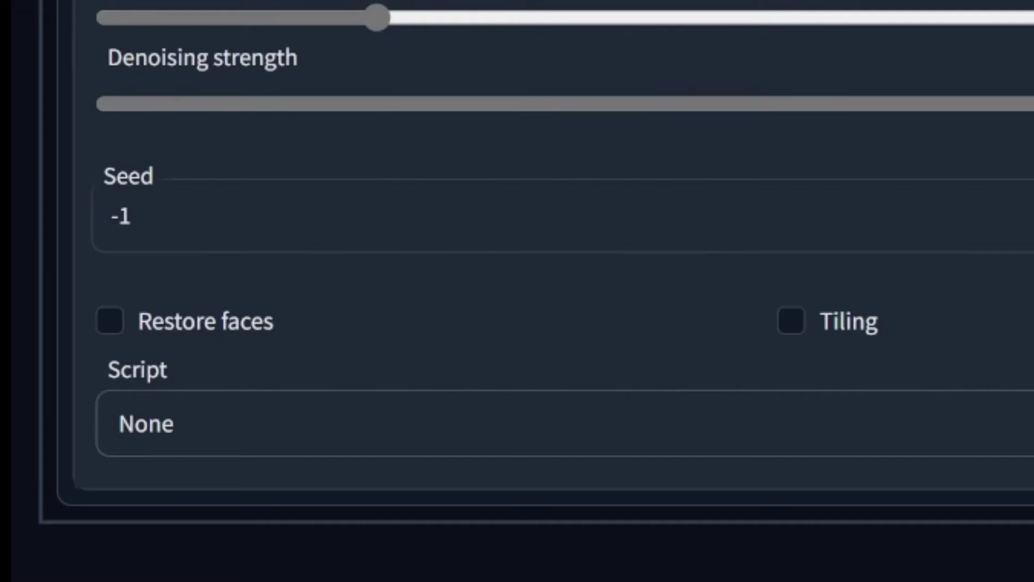
scroll(255, 426, "down", 6)
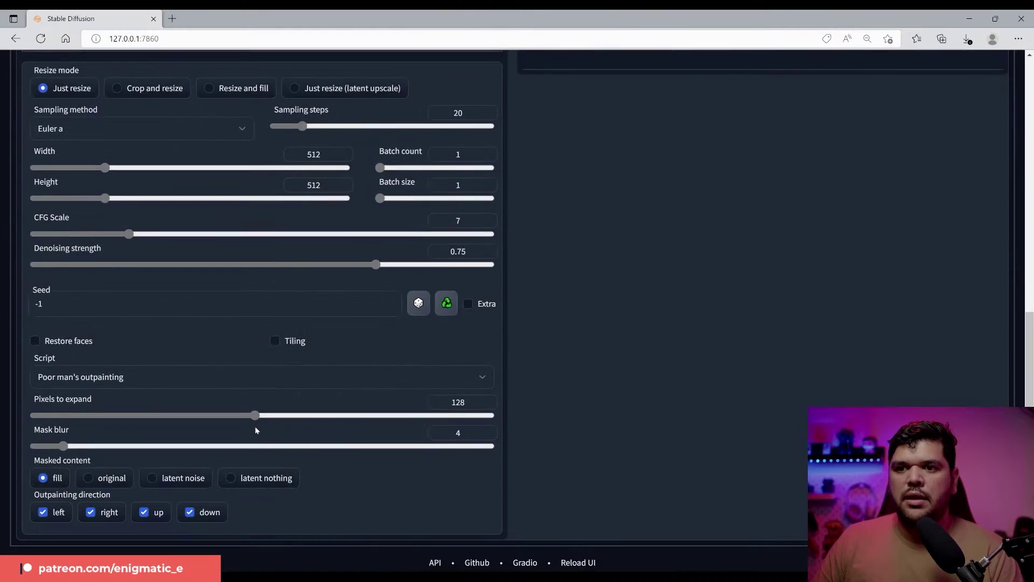
left_click_drag(256, 392, 372, 392)
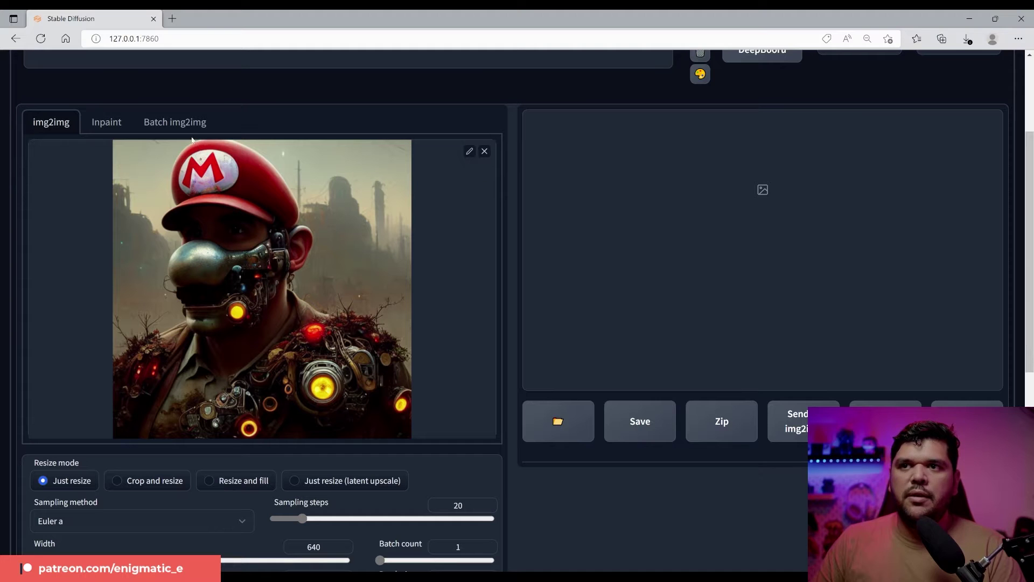
scroll(327, 318, "up", 3)
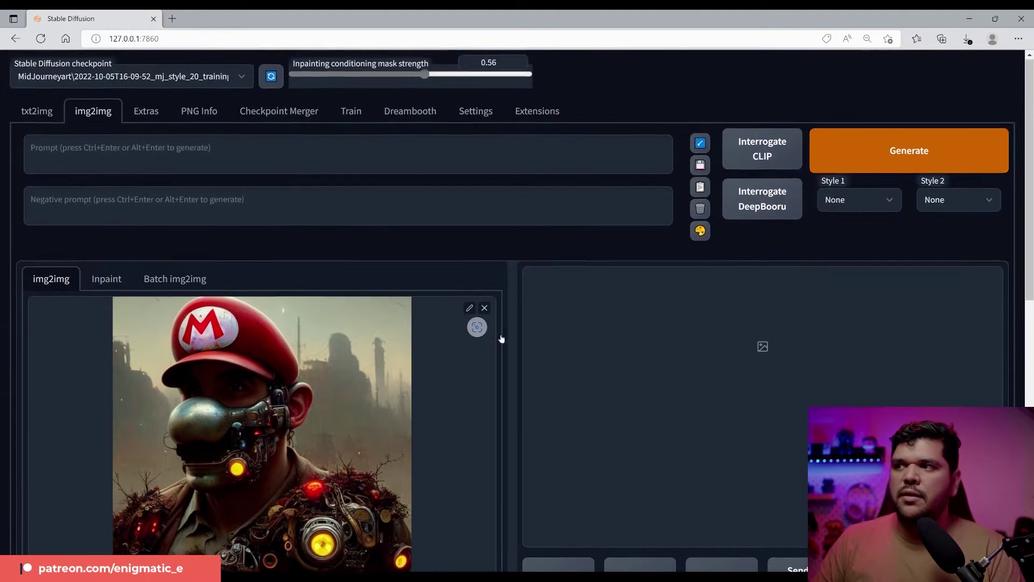
- Return to the txt2img result and send the generated cyborg Mario image with its prompt to inpaint
scroll(501, 339, "down", 3)
scroll(464, 404, "up", 3)
scroll(448, 355, "down", 9)
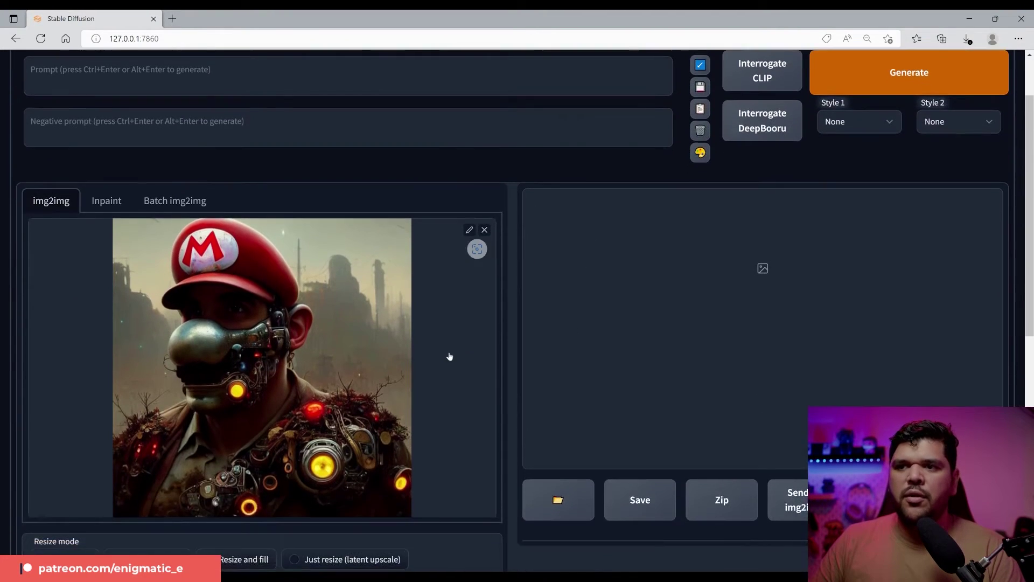
scroll(65, 191, "up", 7)
scroll(76, 194, "up", 3)
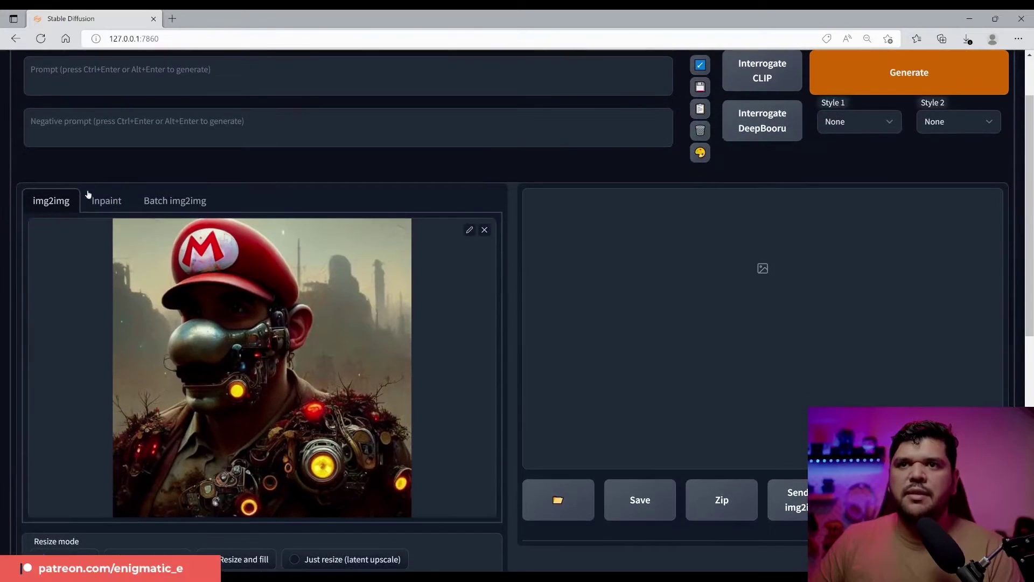
left_click(50, 109)
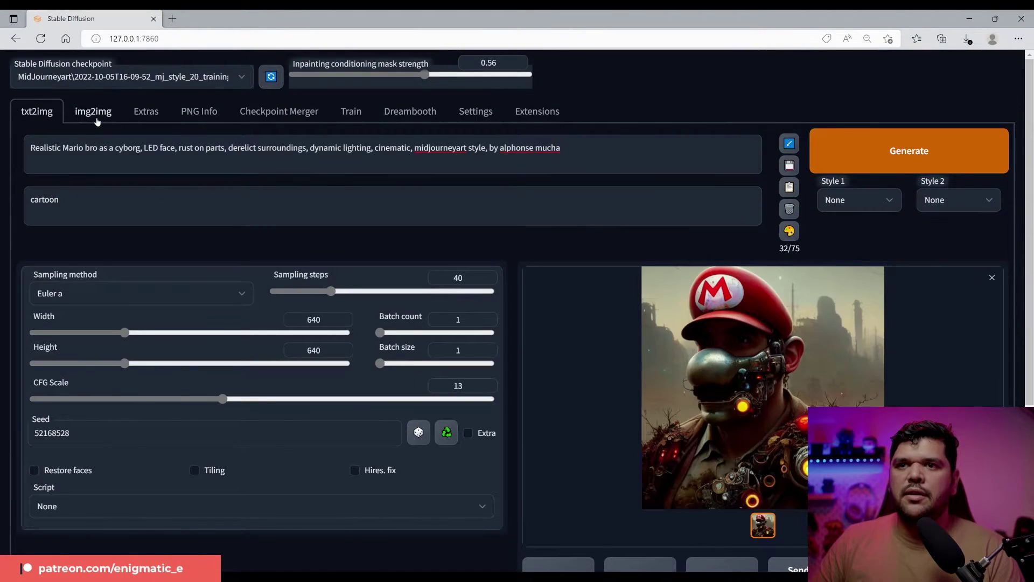
left_click(96, 117)
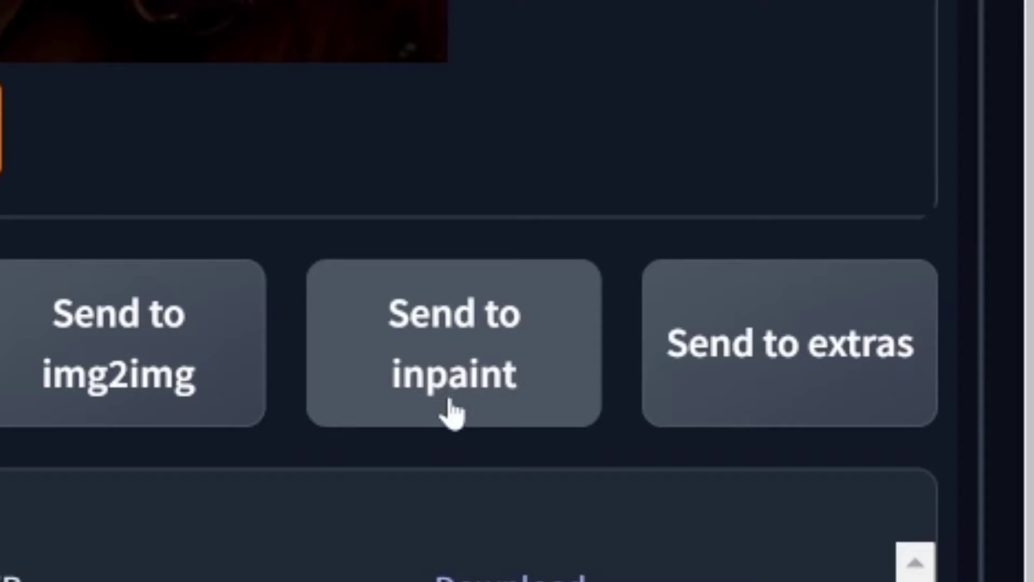
left_click(886, 354)
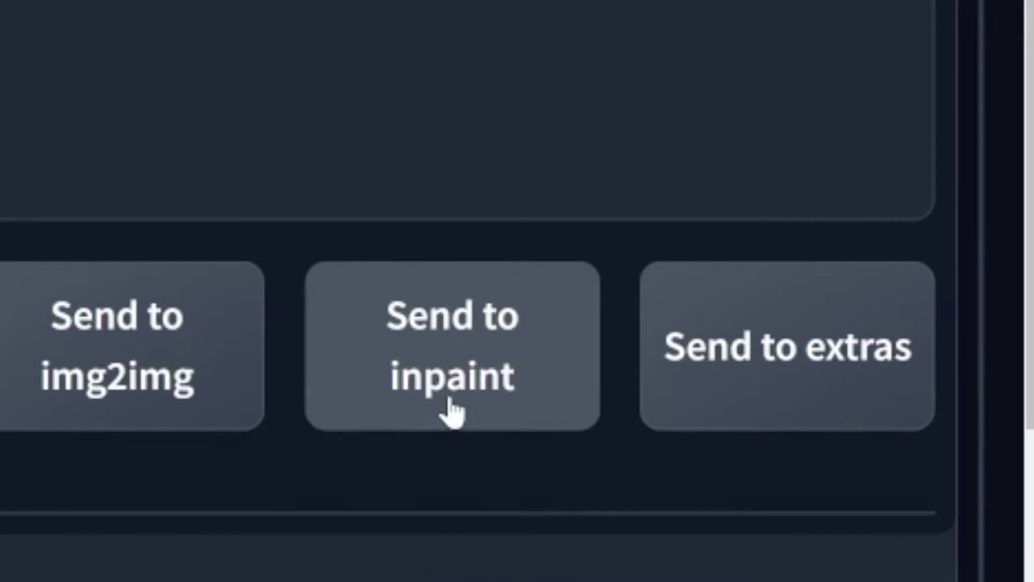
left_click(452, 412)
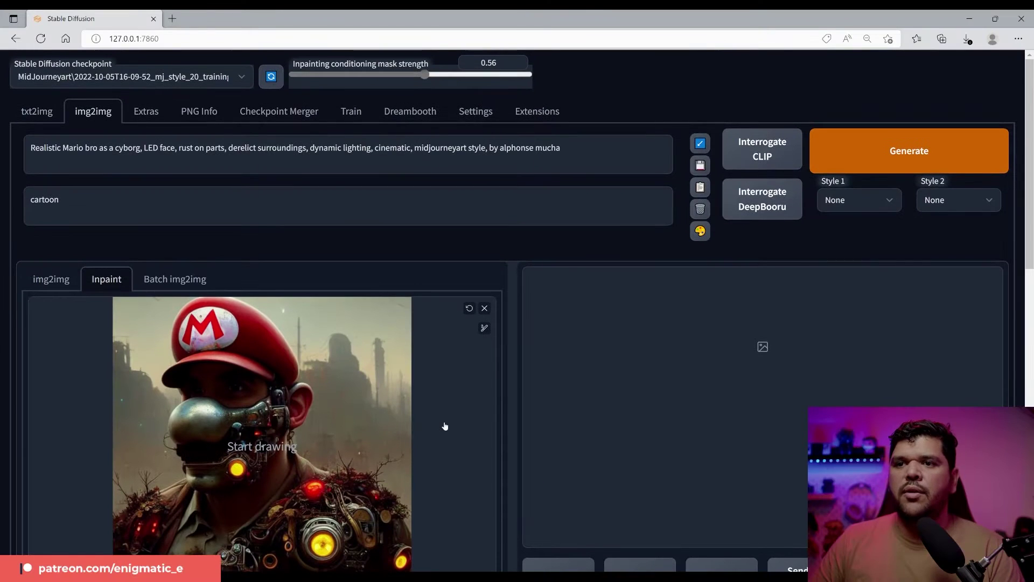
- Generate the outpainted version of the cyborg Mario image from the inpaint source
scroll(445, 426, "down", 8)
scroll(445, 426, "up", 8)
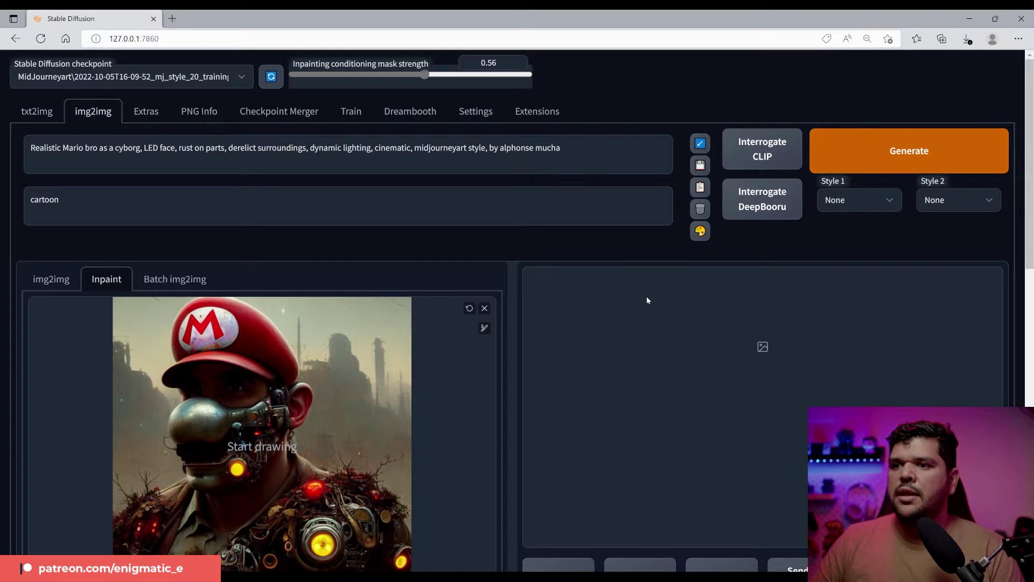
left_click(912, 154)
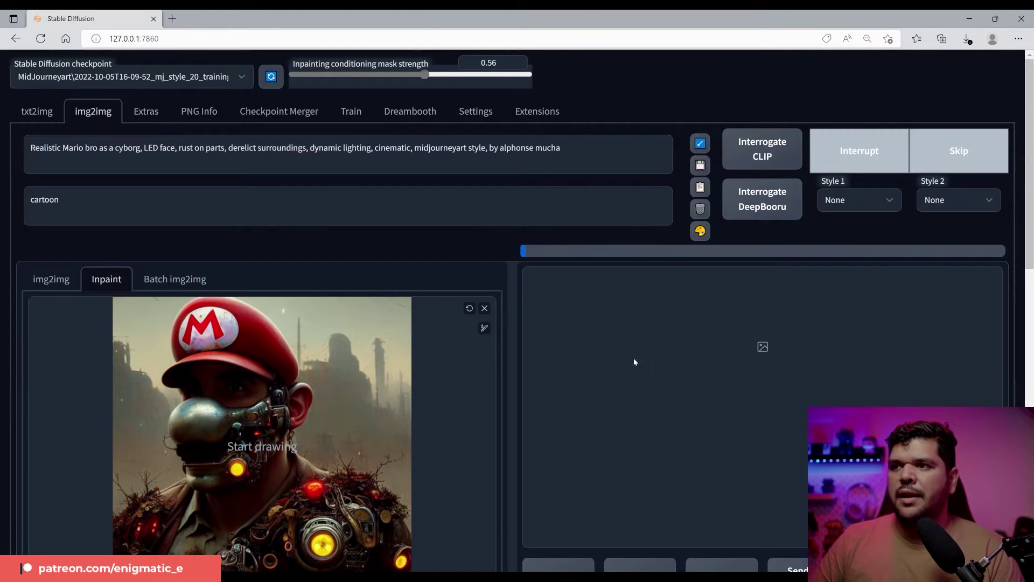
scroll(414, 384, "down", 1)
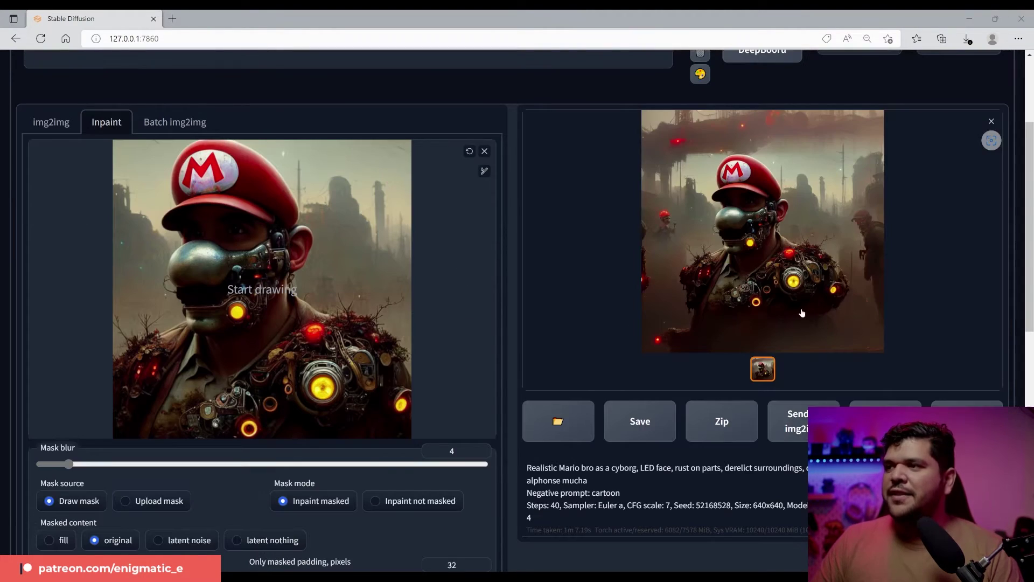
- Inspect the outpainted cyborg Mario image enlarged and review the inpaint generation settings
left_click(802, 313)
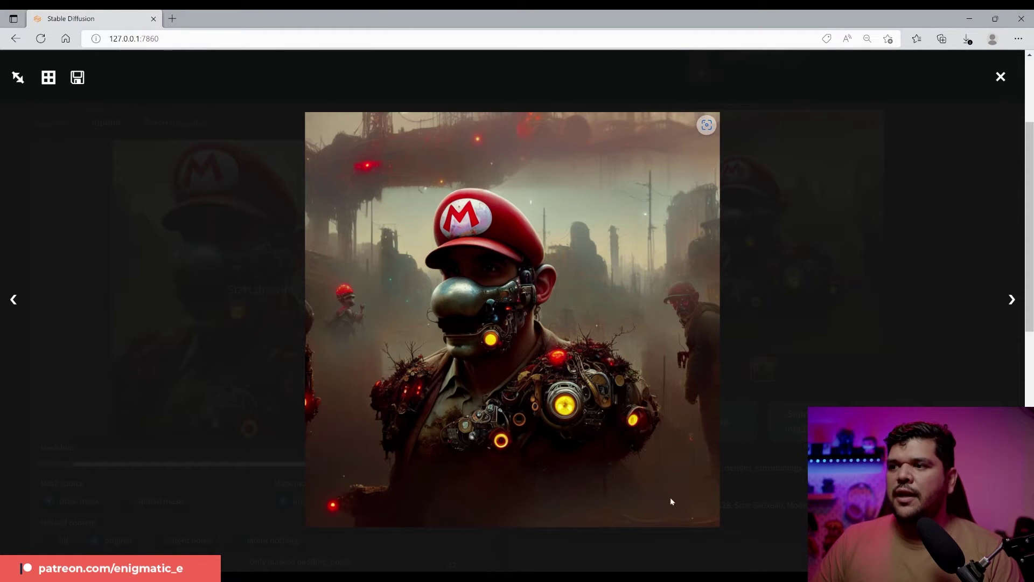
left_click(214, 405)
scroll(214, 406, "down", 5)
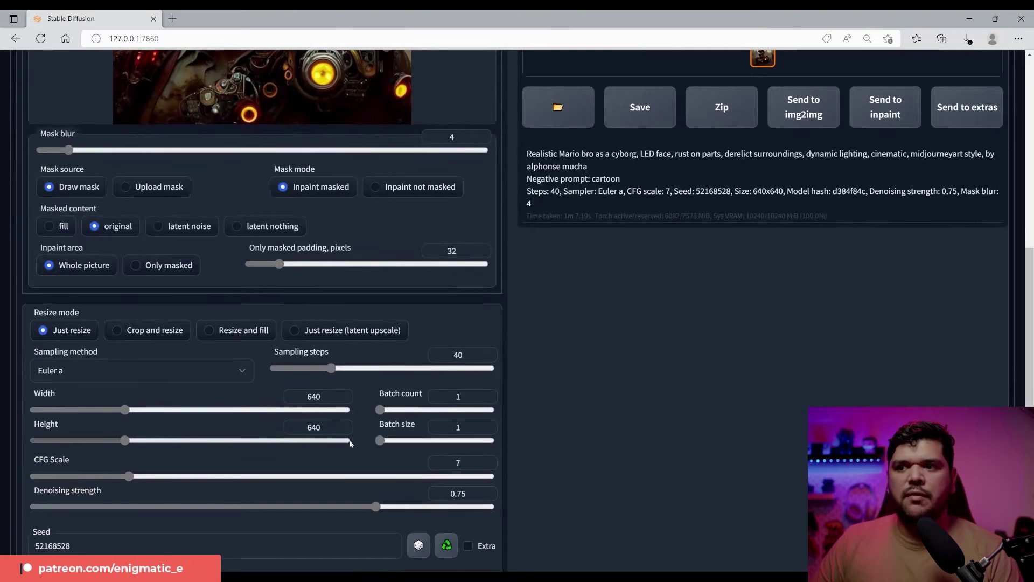
scroll(350, 441, "up", 3)
scroll(349, 440, "down", 5)
scroll(350, 444, "up", 6)
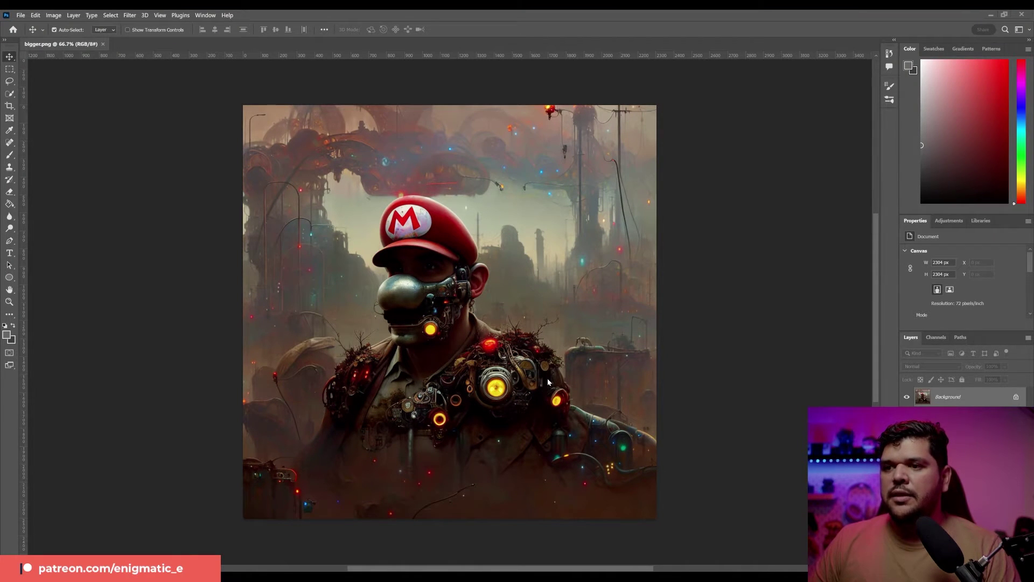
- Switch to Photoshop with bigger.png, unlock the Background layer into a regular layer and duplicate it
scroll(549, 381, "up", 1)
left_click(1016, 399)
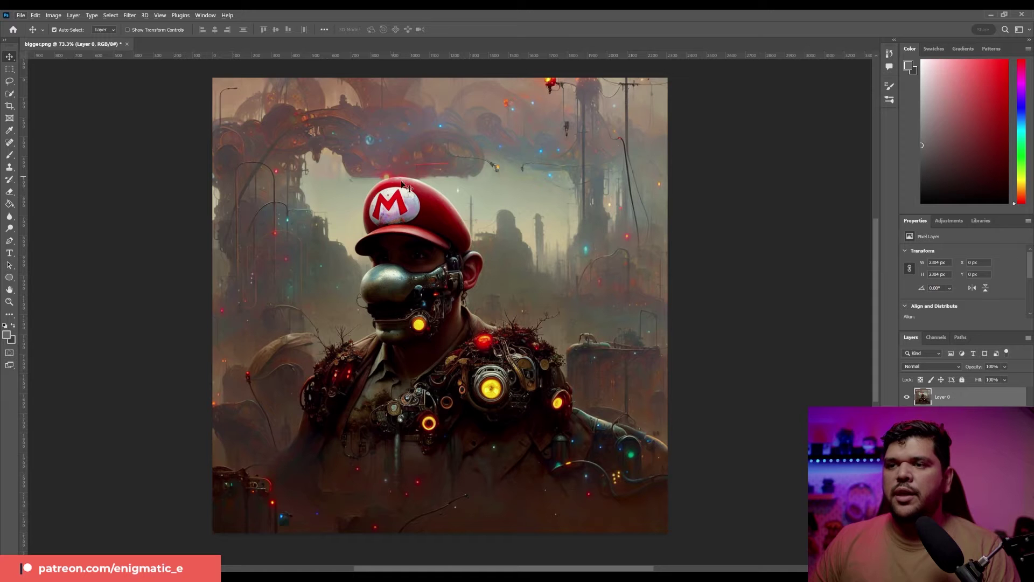
key("ctrl+j")
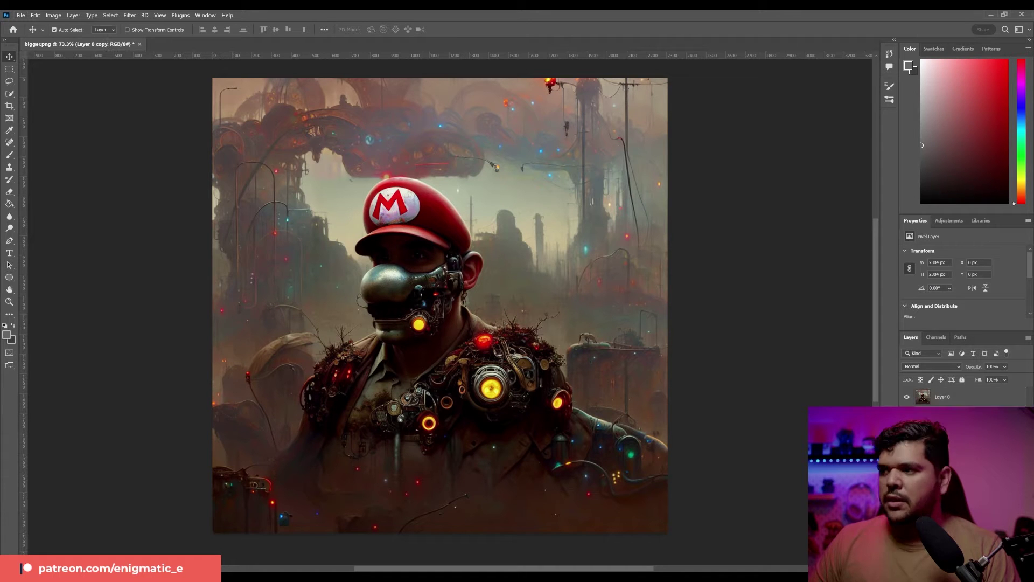
- Select the Mario figure on the duplicated layer with the Quick Selection tool, from the cap down to the torso
left_click(9, 93)
left_click_drag(234, 127, 612, 556)
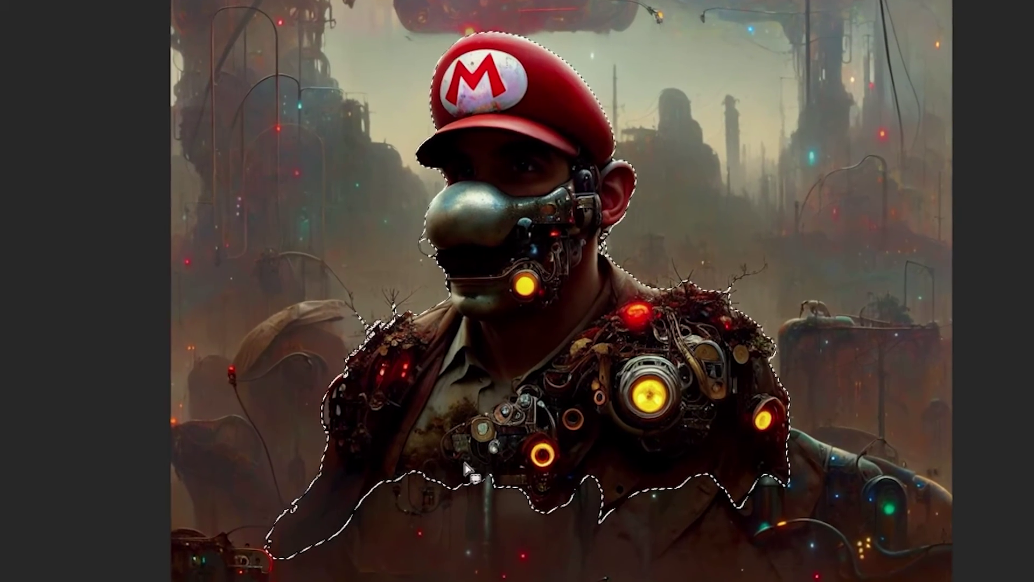
left_click_drag(431, 468, 334, 520)
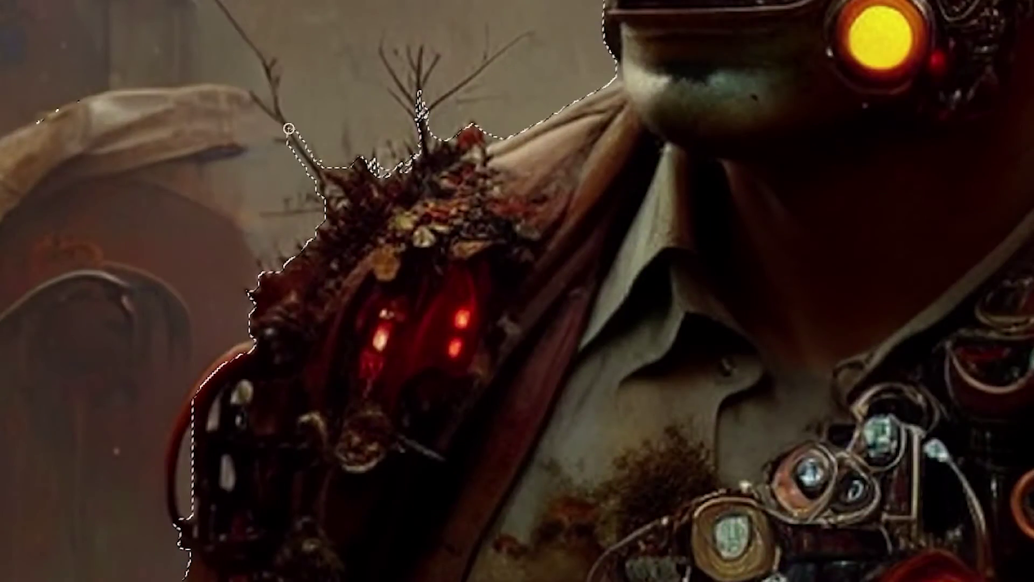
- Refine the selection edge around Mario's mechanical shoulder and its twigs, and check the outline around the cap
left_click_drag(289, 129, 223, 8)
left_click_drag(420, 116, 392, 87)
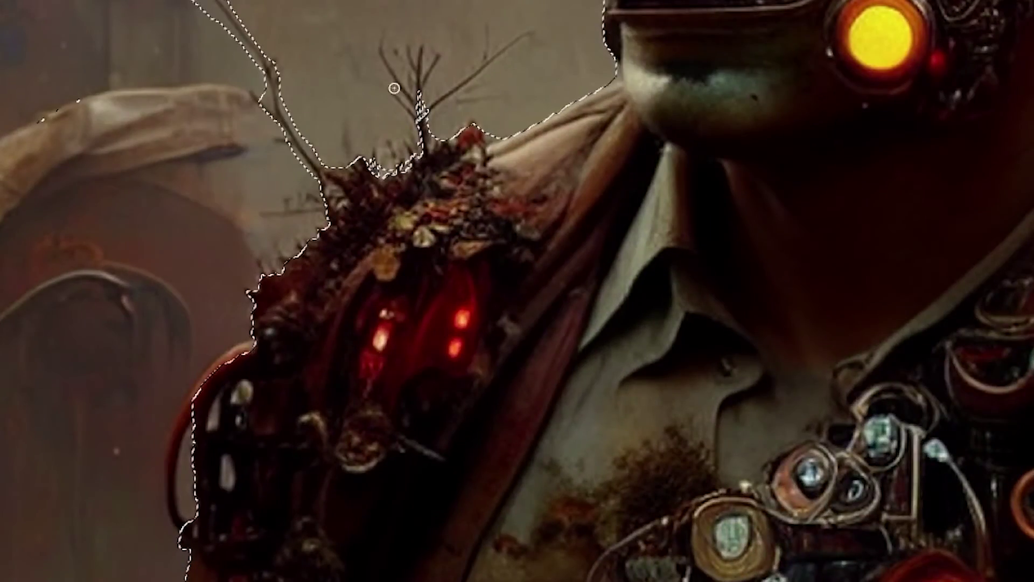
left_click_drag(219, 374, 175, 501)
left_click_drag(188, 509, 188, 439)
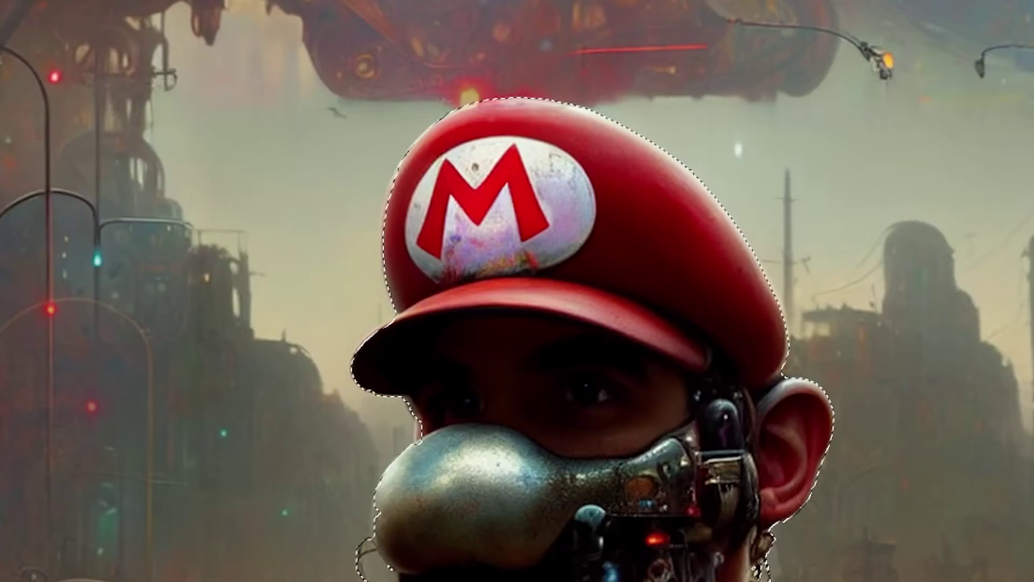
scroll(727, 531, "down", 5)
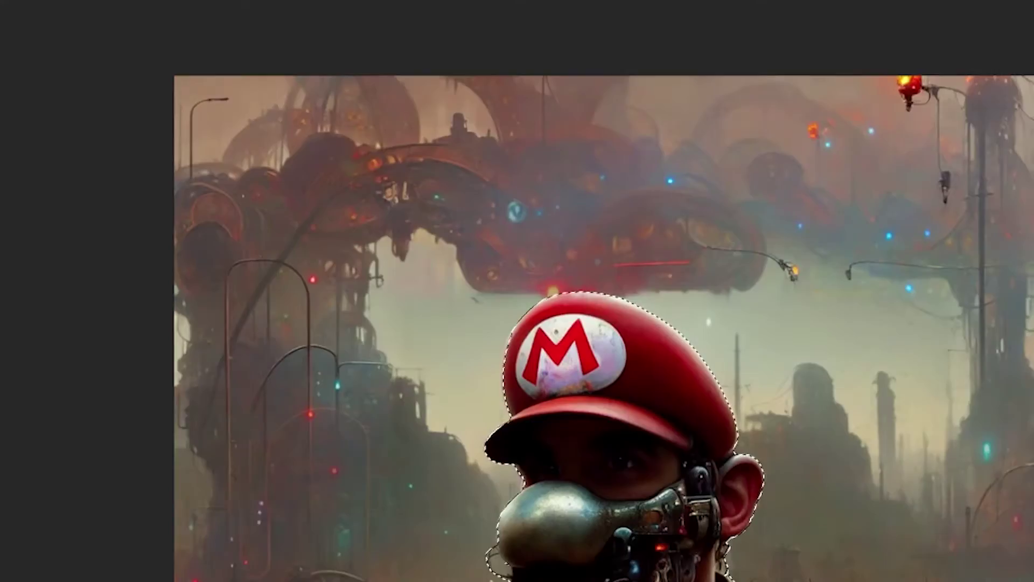
scroll(727, 530, "down", 5)
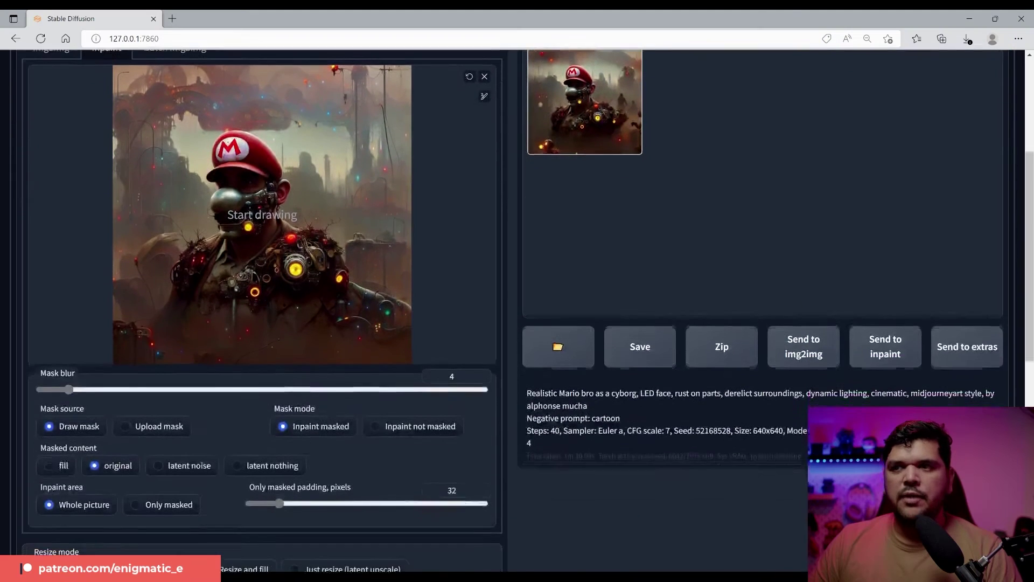
- Switch back to Stable Diffusion and paint an inpaint mask covering the entire Mario figure
scroll(517, 307, "up", 2)
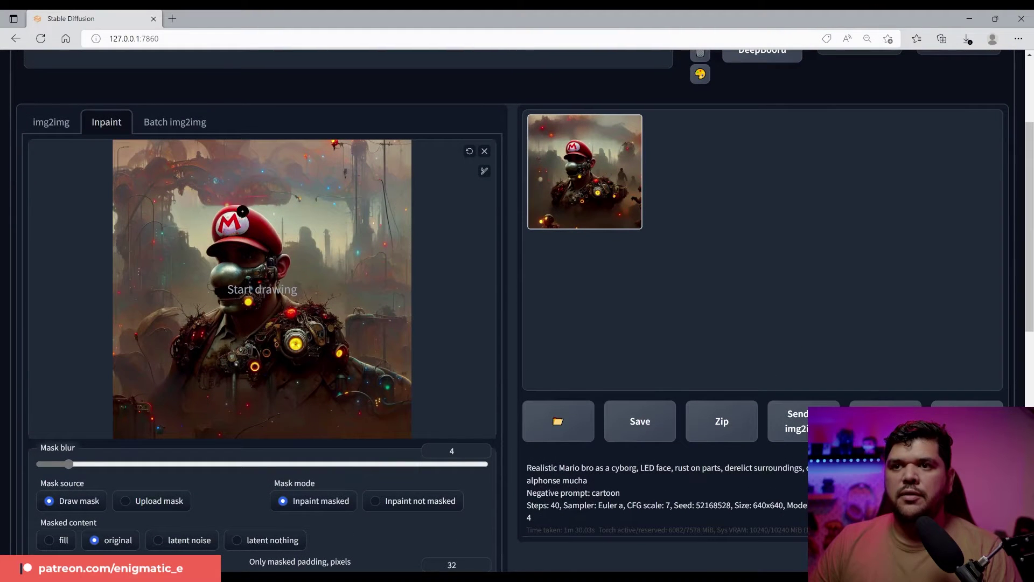
scroll(43, 173, "up", 3)
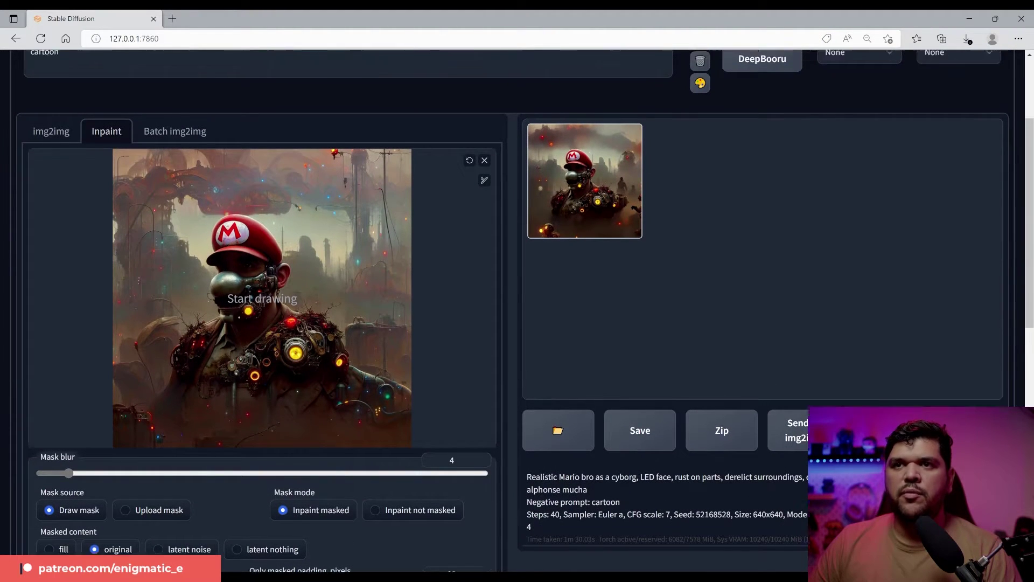
left_click_drag(218, 260, 230, 219)
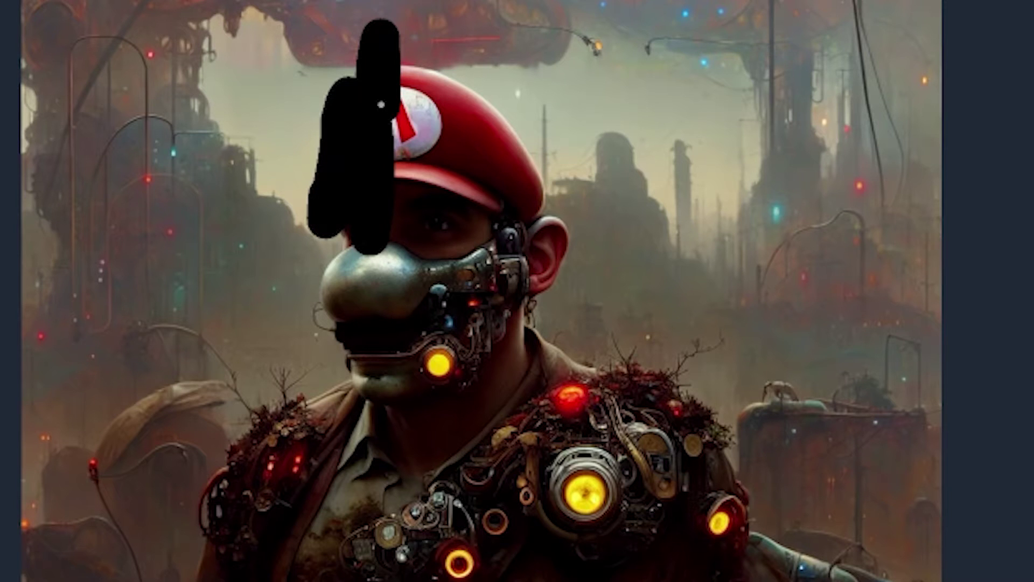
mouse_move(381, 104)
left_mouse_down()
mouse_move(421, 85)
mouse_move(487, 291)
left_mouse_up()
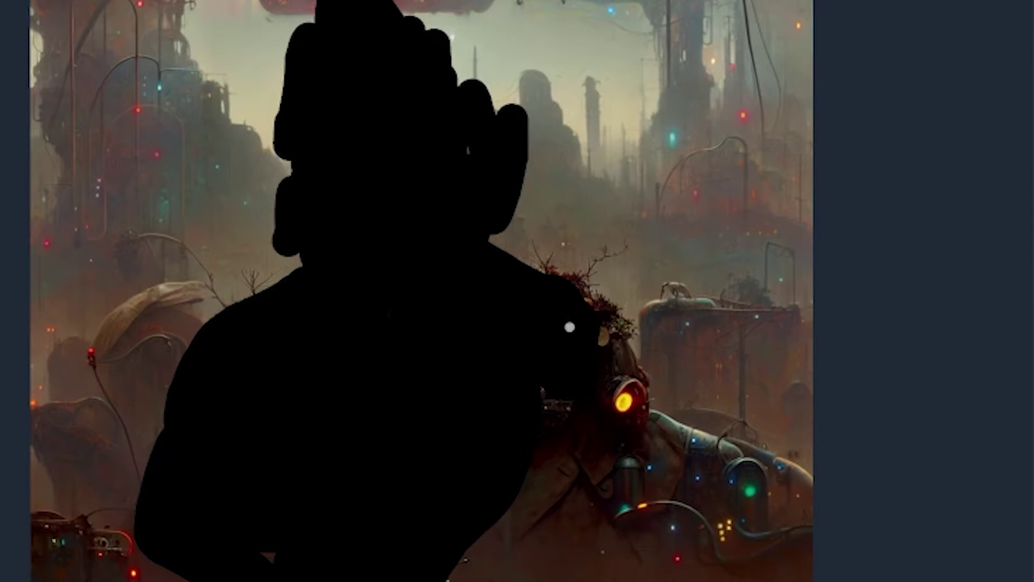
left_click_drag(568, 325, 273, 290)
left_click_drag(617, 369, 483, 560)
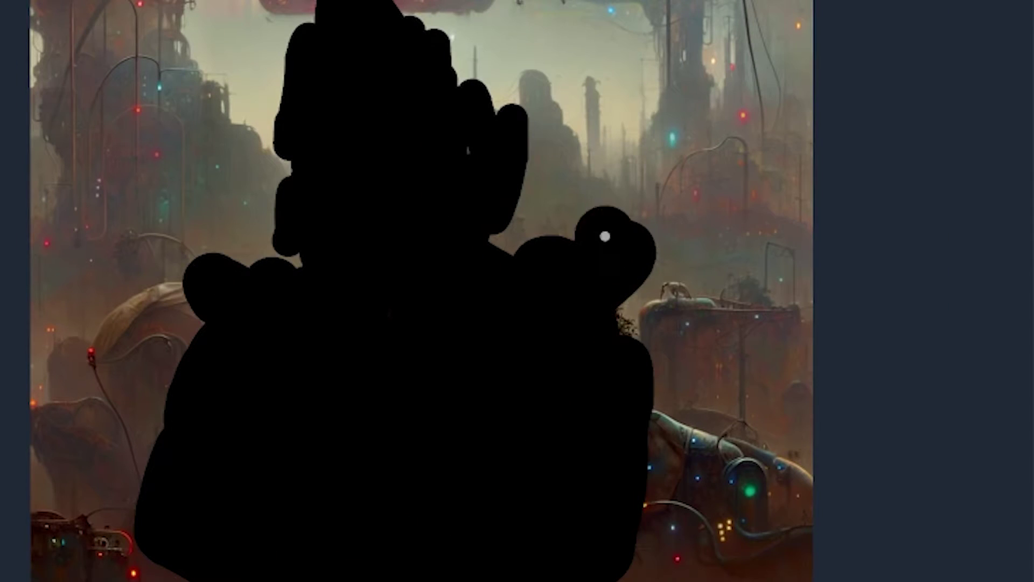
left_click_drag(423, 40, 496, 80)
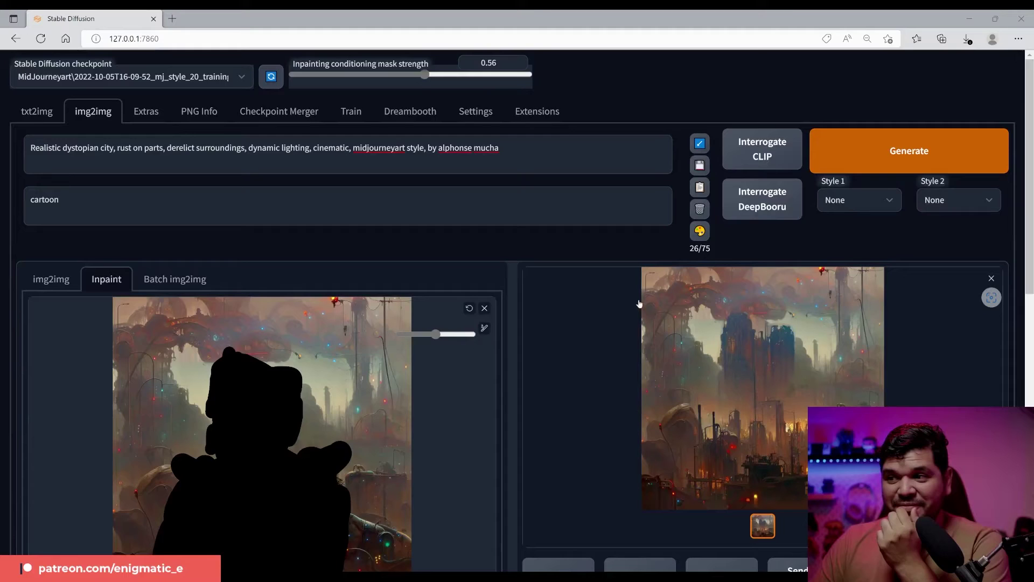
scroll(639, 305, "down", 1)
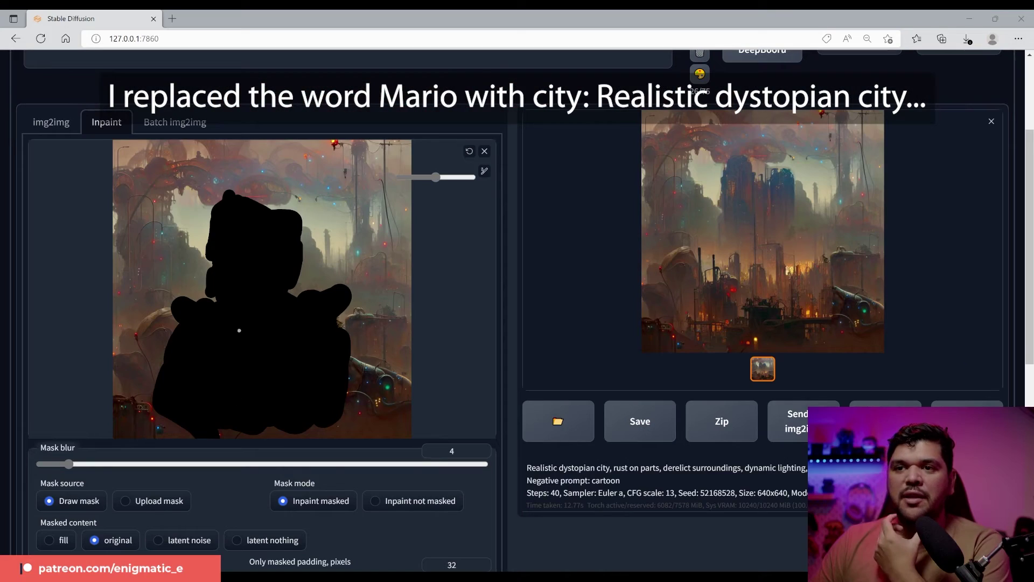
- Examine the generated dystopian city background enlarged, and compare it with the prompt and the painted mask
left_click(827, 330)
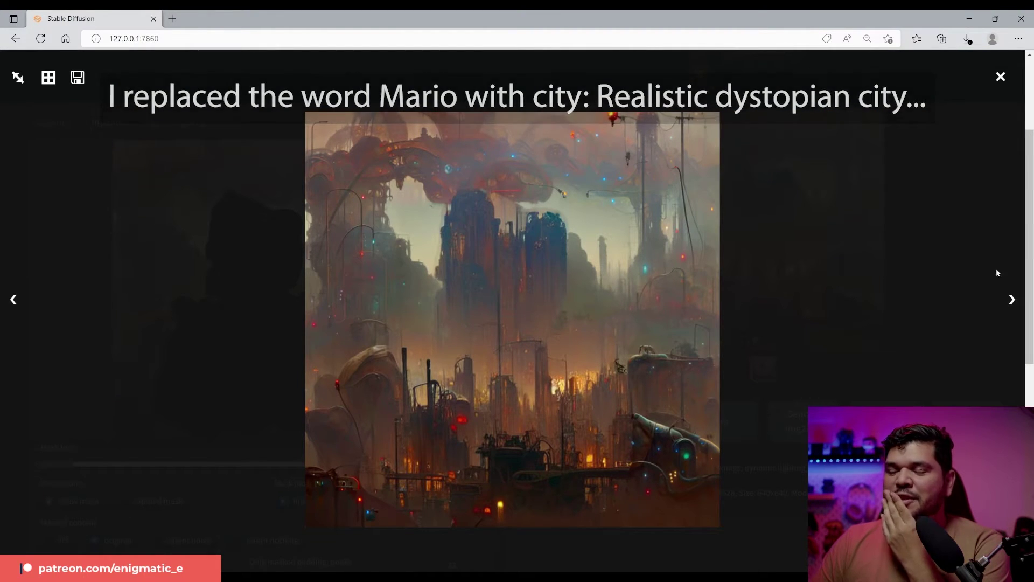
left_click(861, 293)
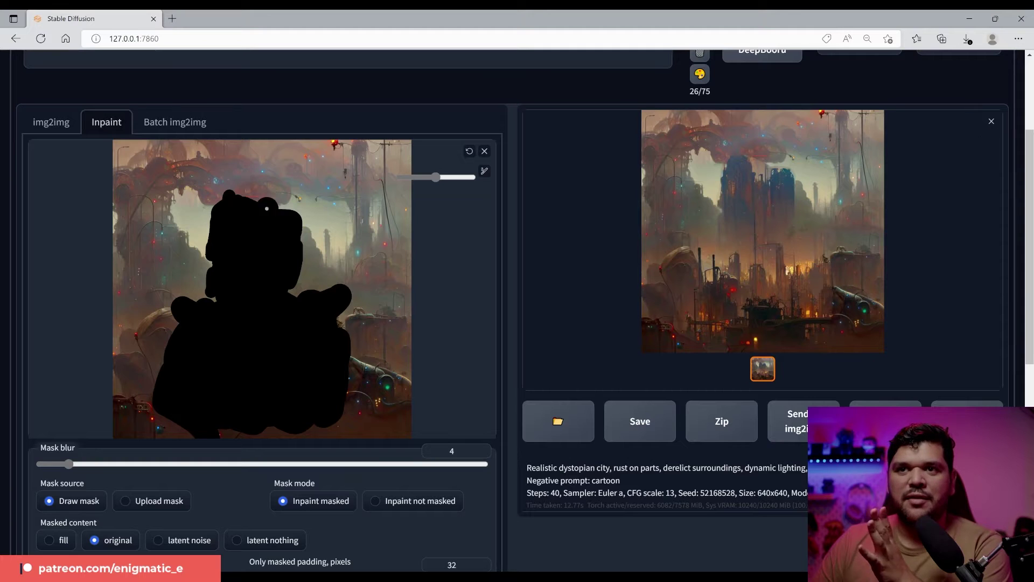
scroll(348, 388, "up", 2)
scroll(347, 388, "up", 1)
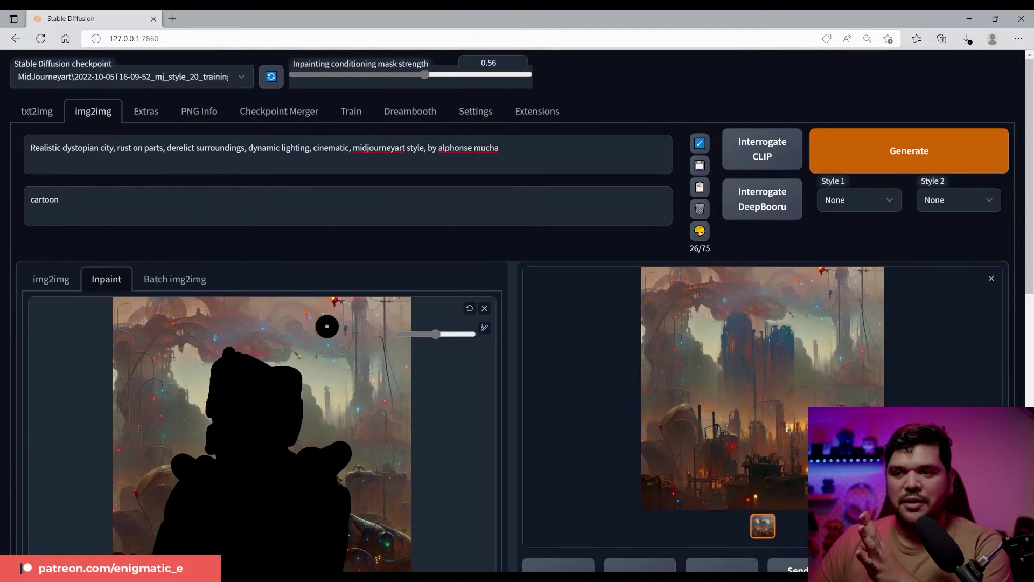
scroll(323, 301, "down", 3)
scroll(360, 226, "up", 1)
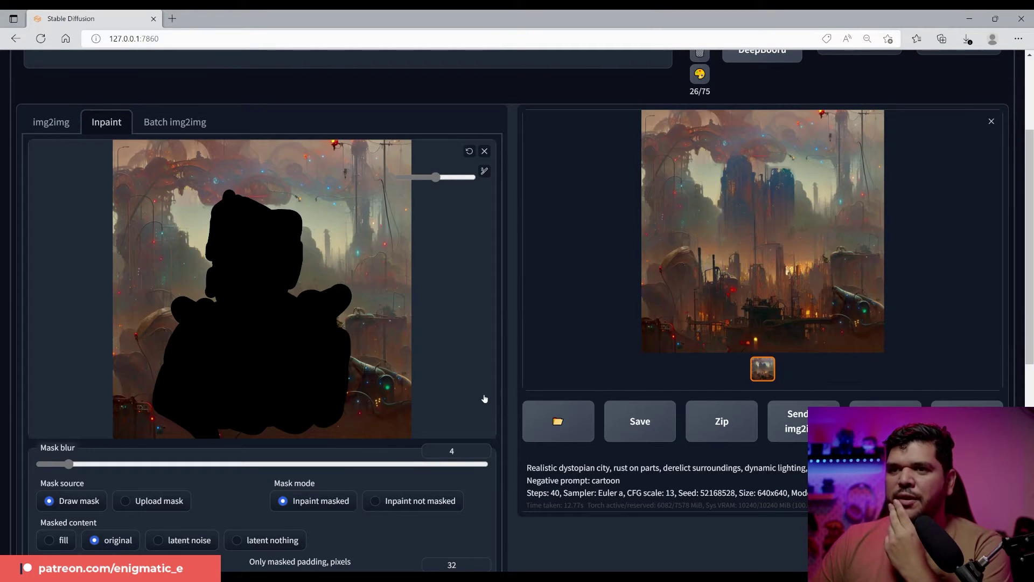
scroll(484, 398, "up", 1)
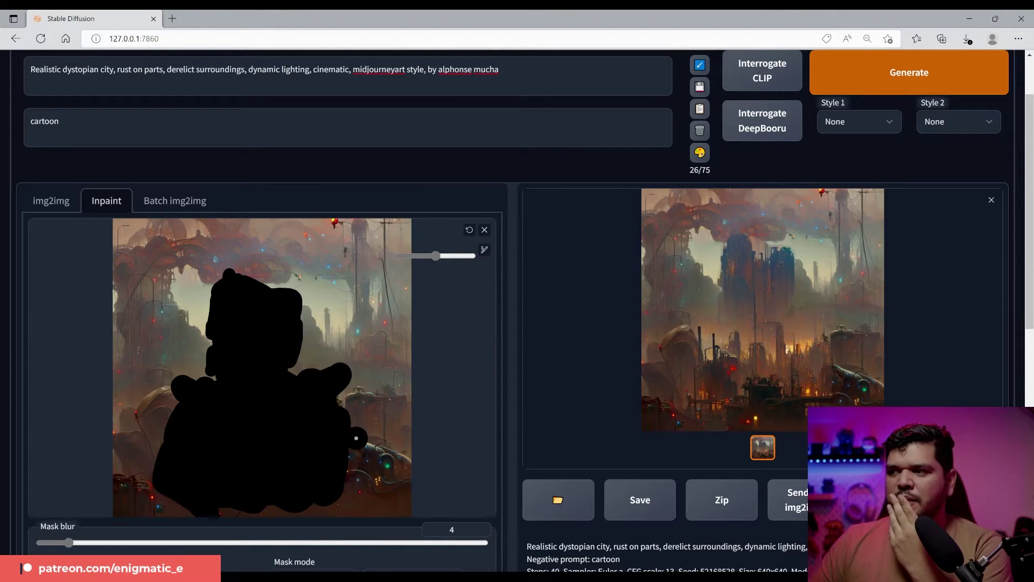
scroll(399, 487, "down", 1)
scroll(399, 486, "up", 2)
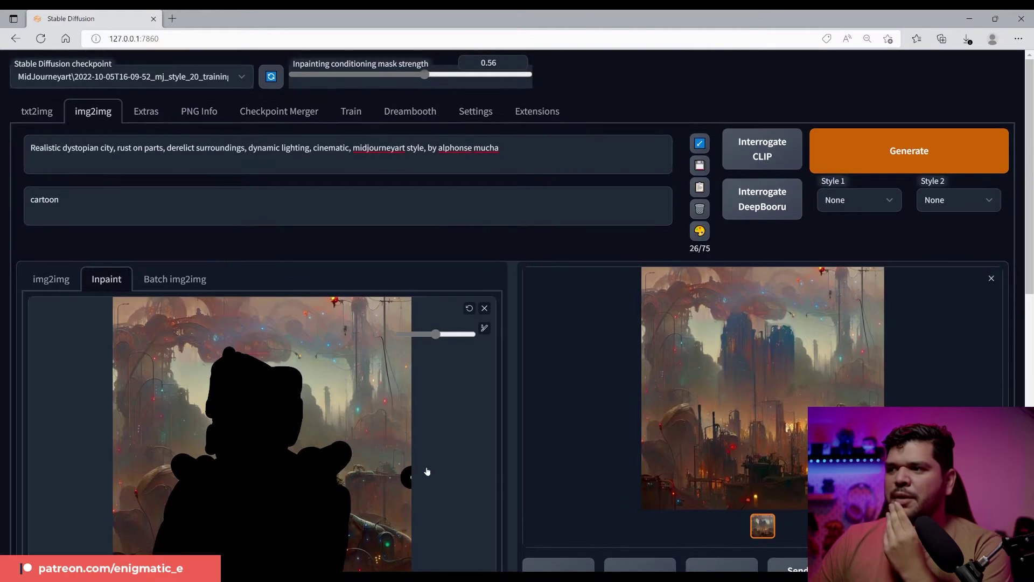
scroll(427, 471, "down", 3)
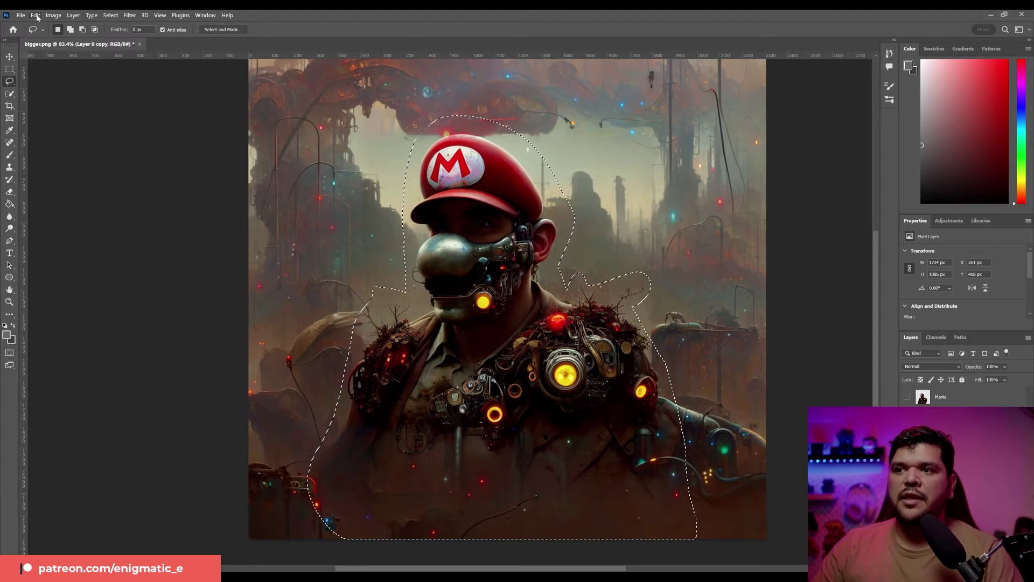
- Switch to Photoshop, fill the selection around Mario on the copied layer with Content-Aware at 100% opacity, and deselect
left_click(36, 15)
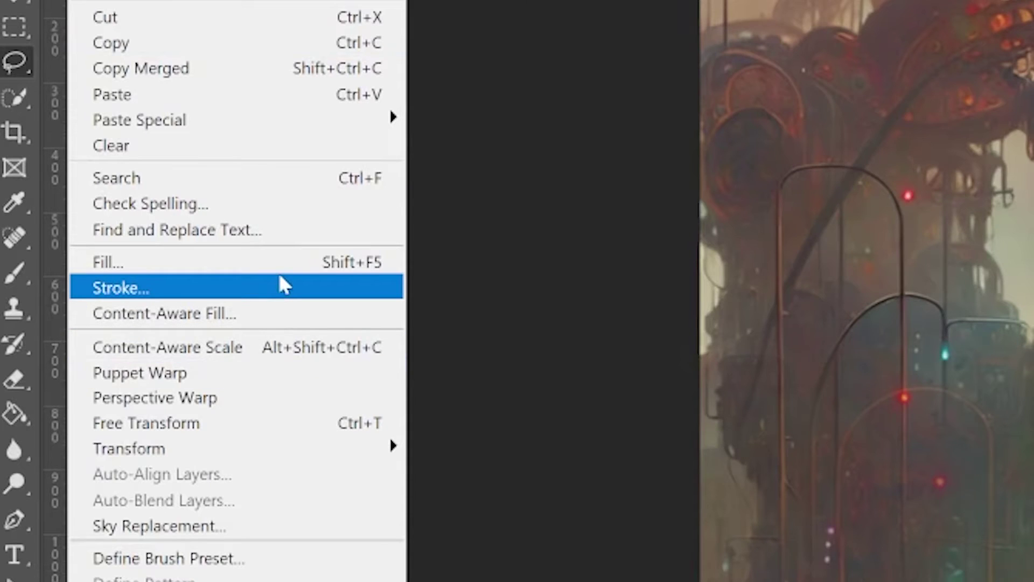
left_click(282, 267)
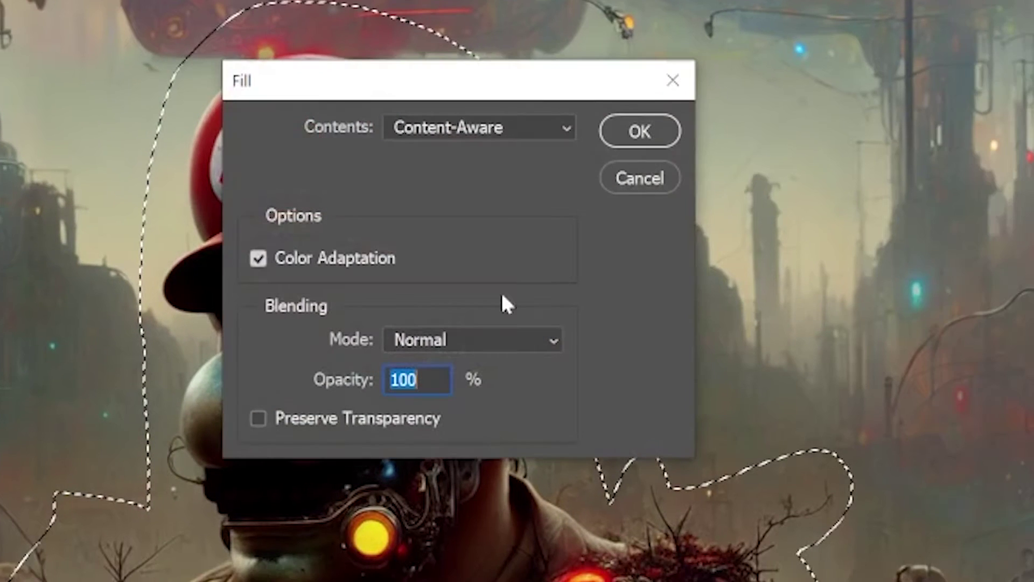
left_click(657, 129)
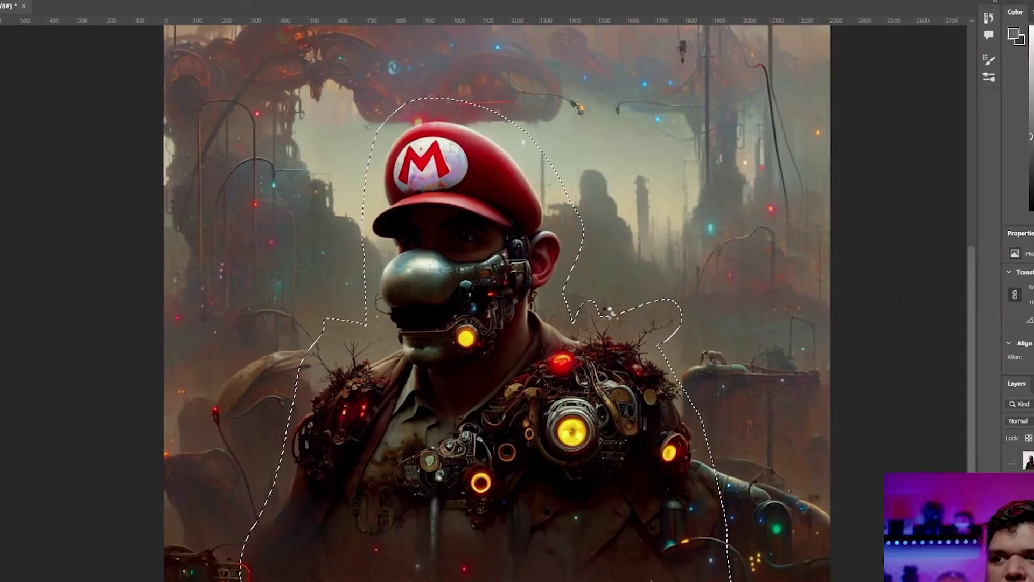
key("ctrl+d")
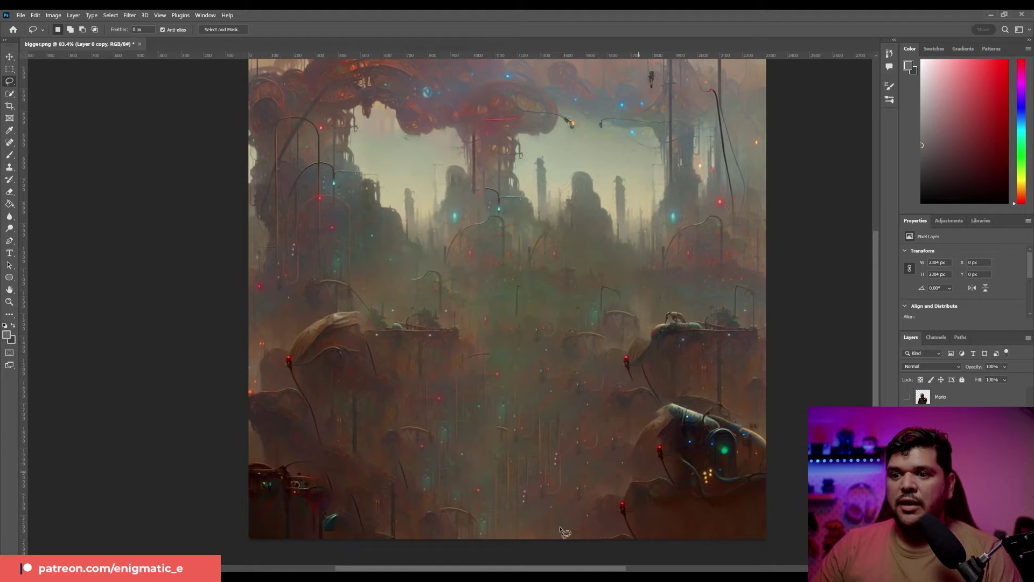
- Compare the BG Bigger city layer with the filled background beneath it, and show the Mario layer on top
mouse_move(292, 577)
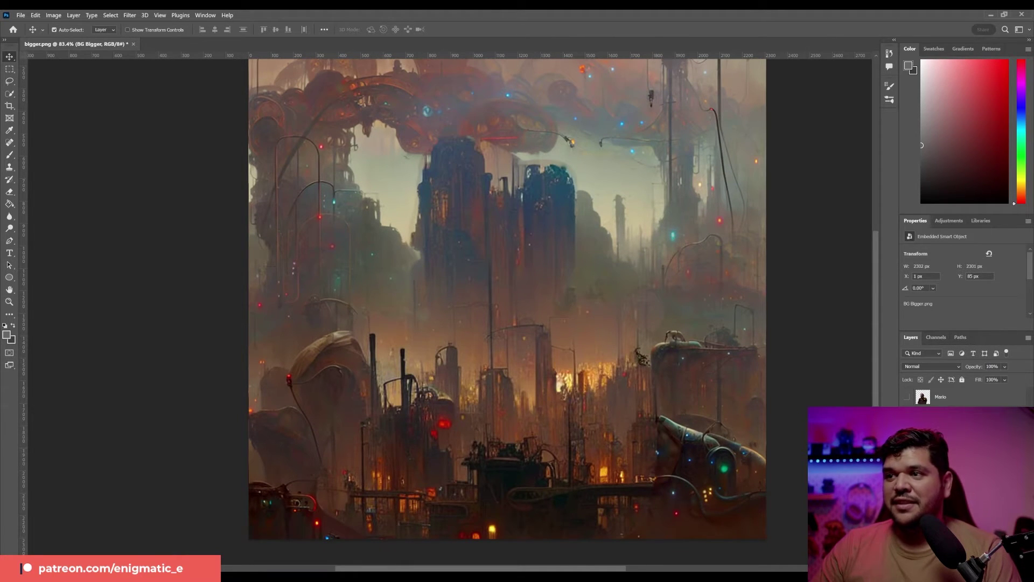
left_click(907, 415)
left_click(907, 415)
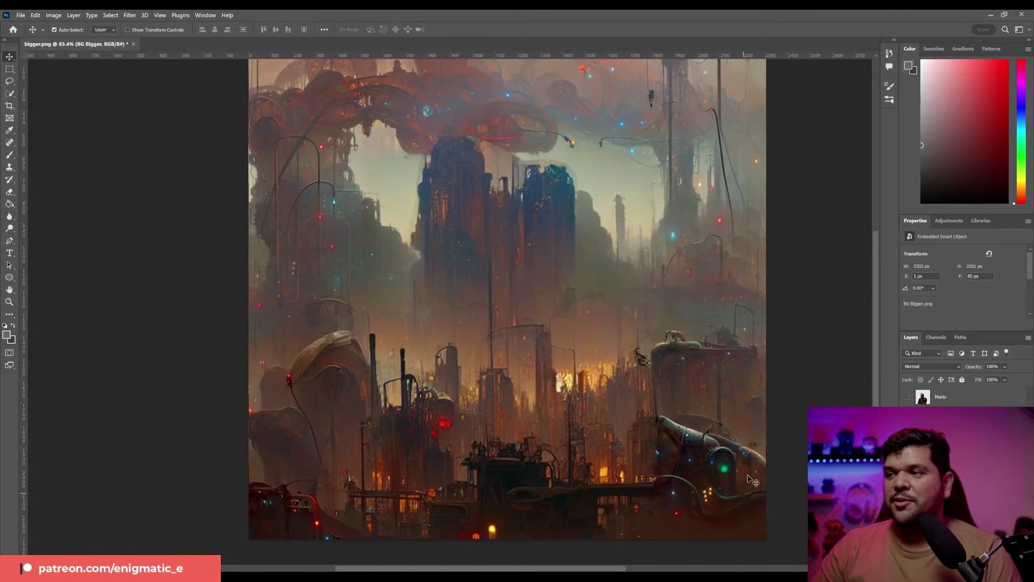
left_click(910, 398)
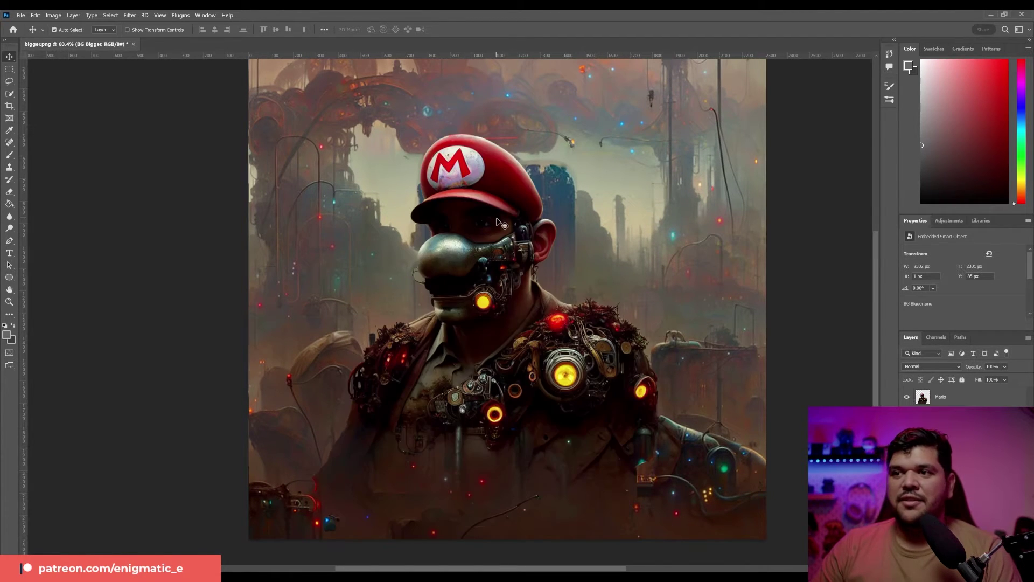
- Move the Mario layer around over the city background to check how well the figure separates from it
left_click_drag(501, 223, 578, 304)
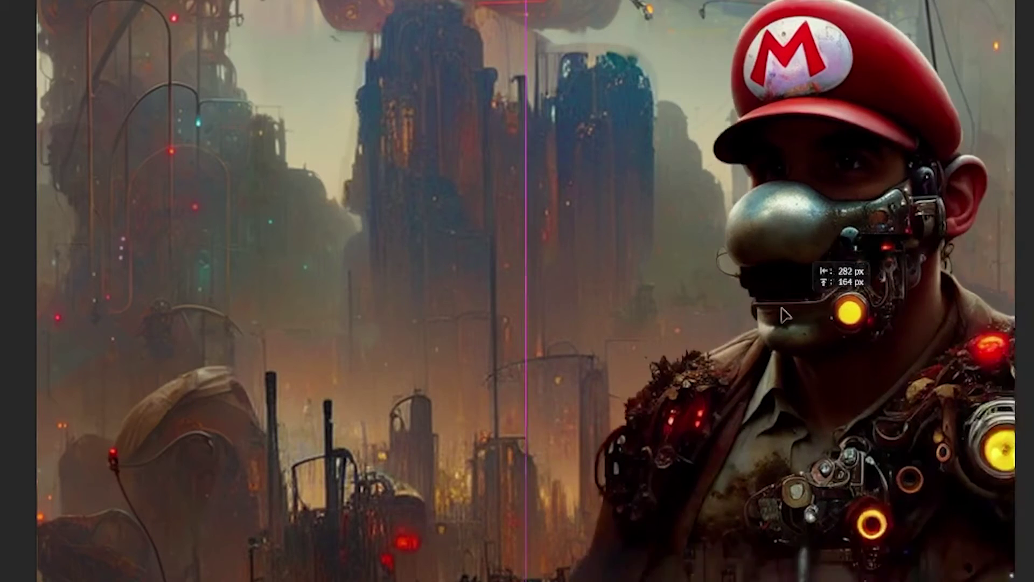
left_click_drag(785, 315, 841, 321)
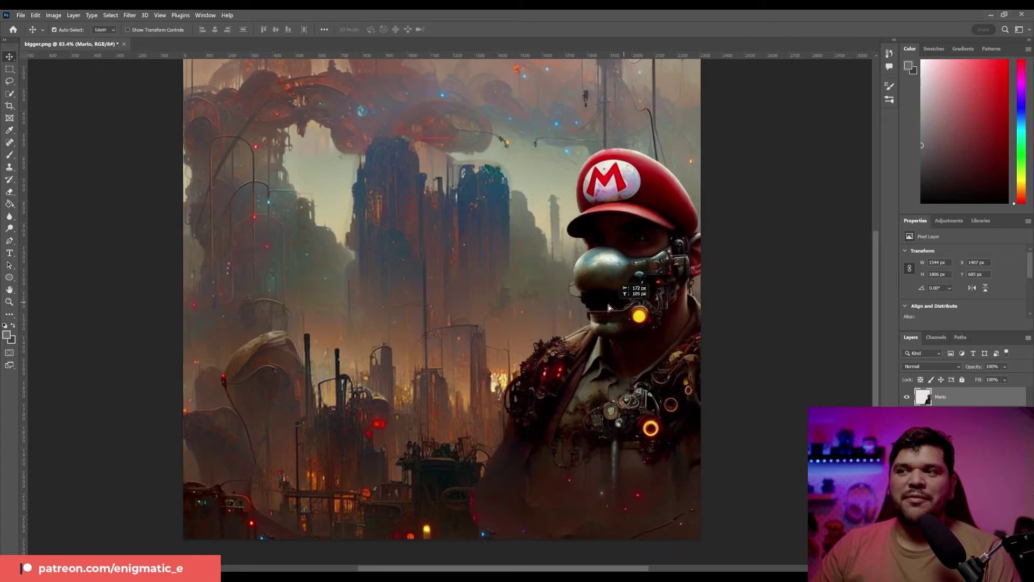
left_click_drag(608, 308, 468, 295)
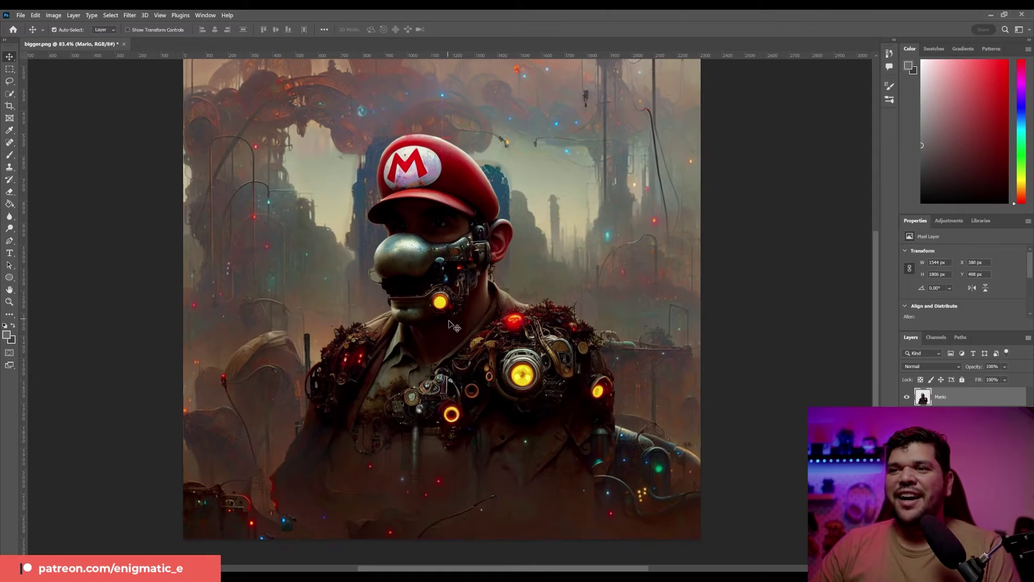
scroll(458, 346, "down", 2)
scroll(458, 347, "up", 2)
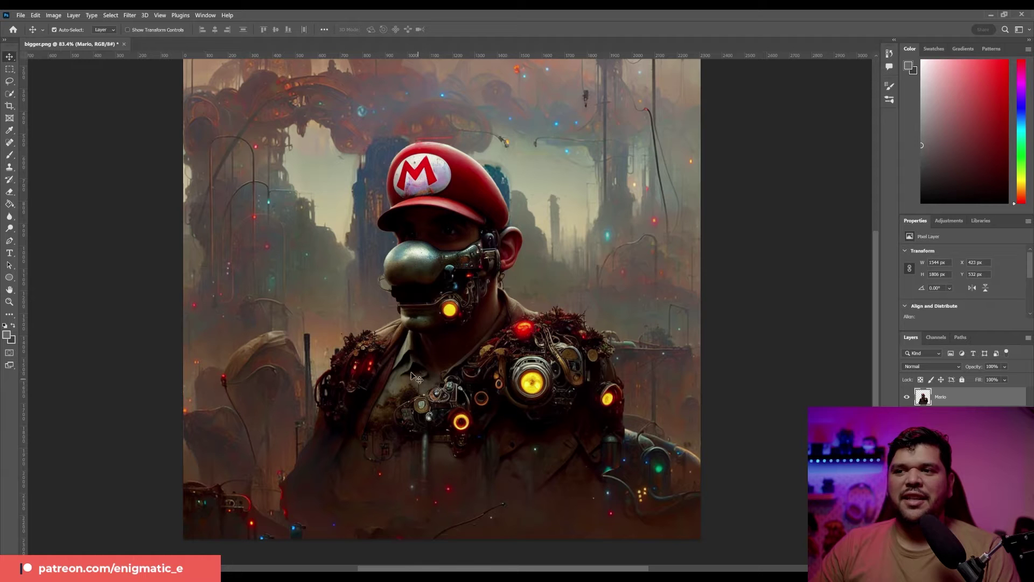
left_click_drag(459, 280, 418, 297)
- Erase leftover background around Mario's nose and whisker wires on the Mario layer with the Background Eraser at 50% tolerance
scroll(396, 299, "up", 9)
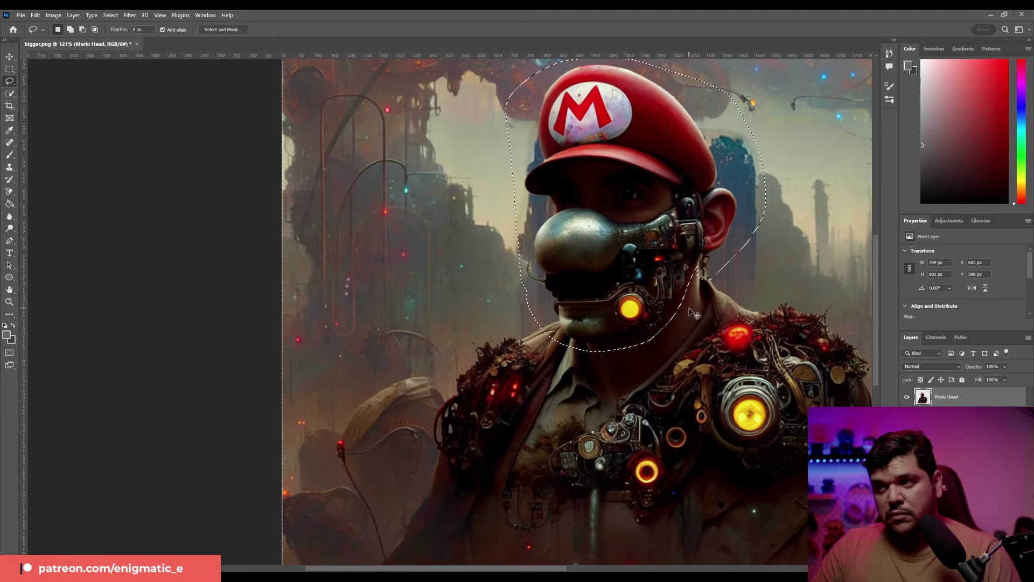
mouse_move(584, 167)
left_mouse_down()
mouse_move(587, 156)
mouse_move(611, 156)
left_mouse_up()
scroll(563, 277, "up", 6)
left_click_drag(588, 318, 598, 380)
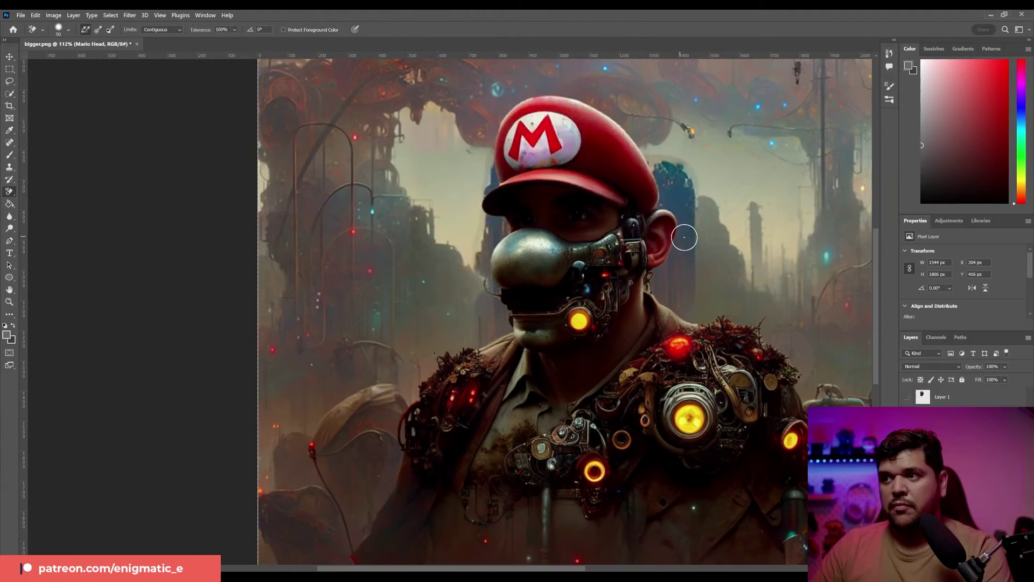
- Erase the head from the Mario Head layer and rebuild the neck and collar behind it with the Clone Stamp
mouse_move(684, 237)
left_mouse_down()
mouse_move(543, 104)
mouse_move(657, 227)
mouse_move(528, 264)
left_mouse_up()
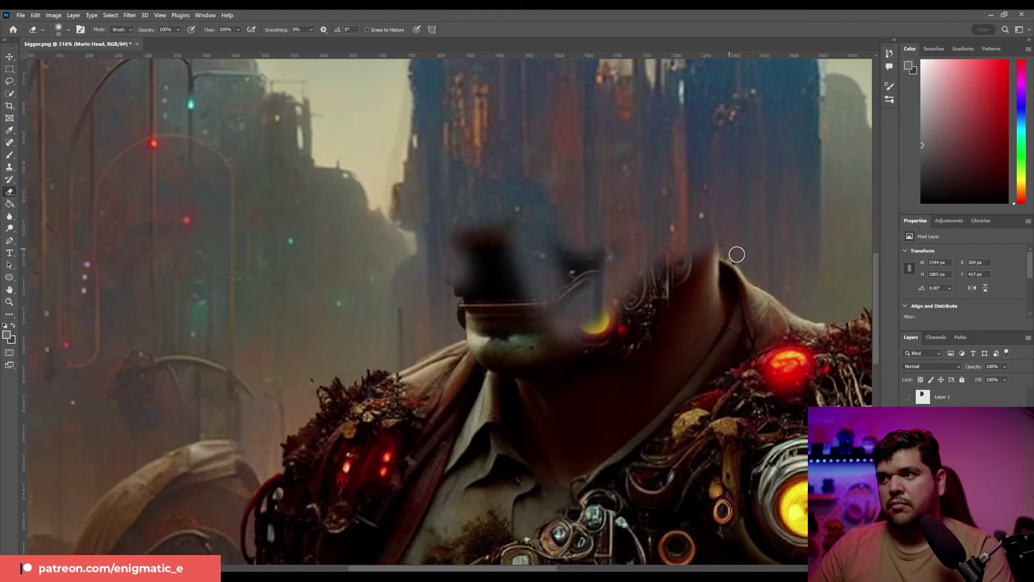
mouse_move(737, 254)
left_mouse_down()
mouse_move(593, 335)
mouse_move(751, 208)
left_mouse_up()
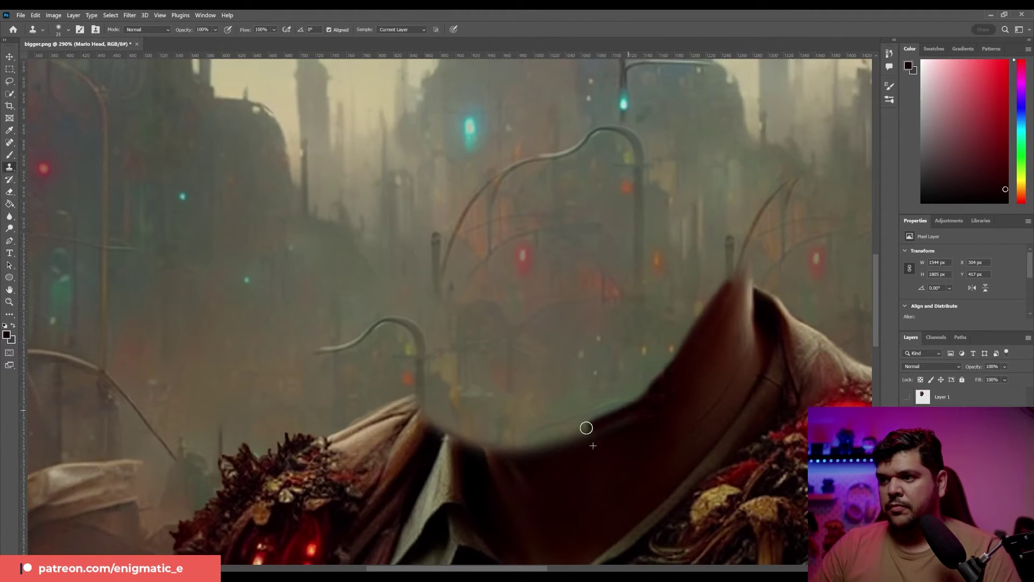
key("bracketright")
key("bracketright")
key("bracketright")
key("bracketright")
key("bracketright")
mouse_move(586, 428)
left_mouse_down()
mouse_move(502, 444)
mouse_move(636, 402)
mouse_move(720, 265)
mouse_move(463, 455)
mouse_move(426, 404)
left_mouse_up()
left_click(464, 455, "alt")
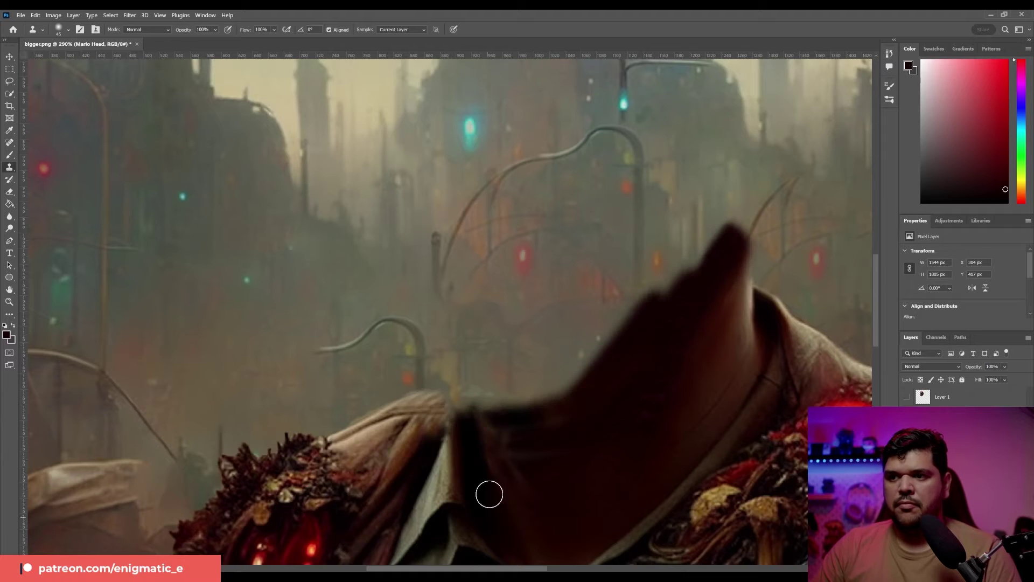
mouse_move(490, 494)
left_mouse_down()
mouse_move(467, 381)
mouse_move(593, 383)
left_mouse_up()
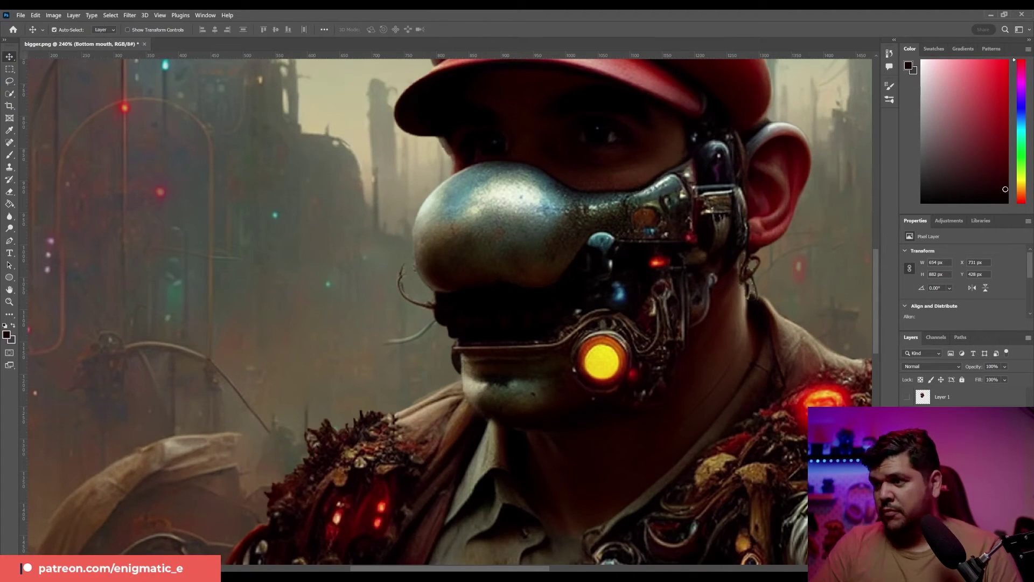
- Outline Mario's lower jaw on the Bottom mouth layer with the Lasso and shift it down, away from the upper face
mouse_move(730, 269)
left_mouse_down()
mouse_move(458, 439)
mouse_move(608, 317)
left_mouse_up()
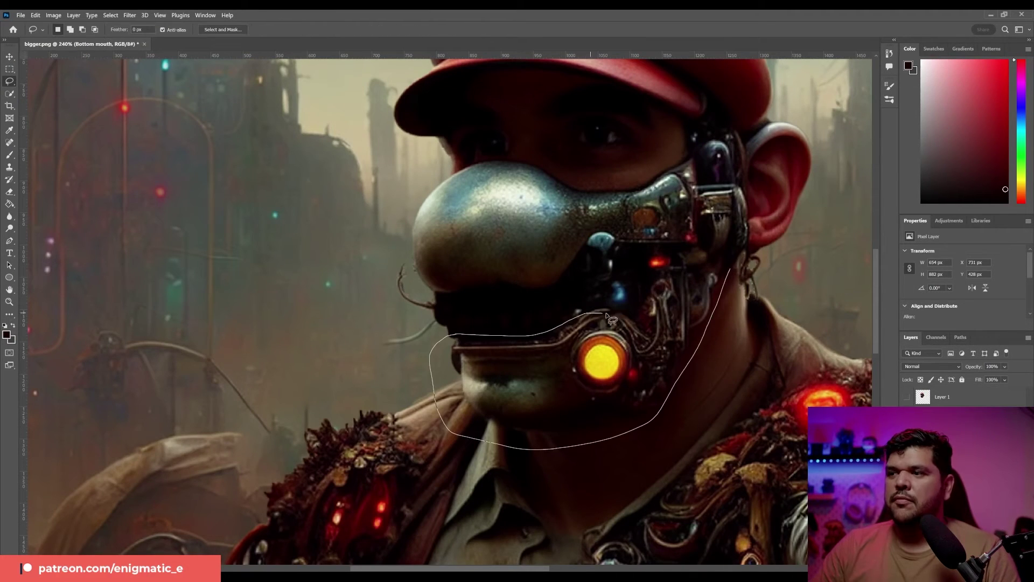
left_click_drag(720, 256, 730, 269)
left_click(10, 57)
left_click_drag(647, 351, 648, 363)
left_click(907, 450)
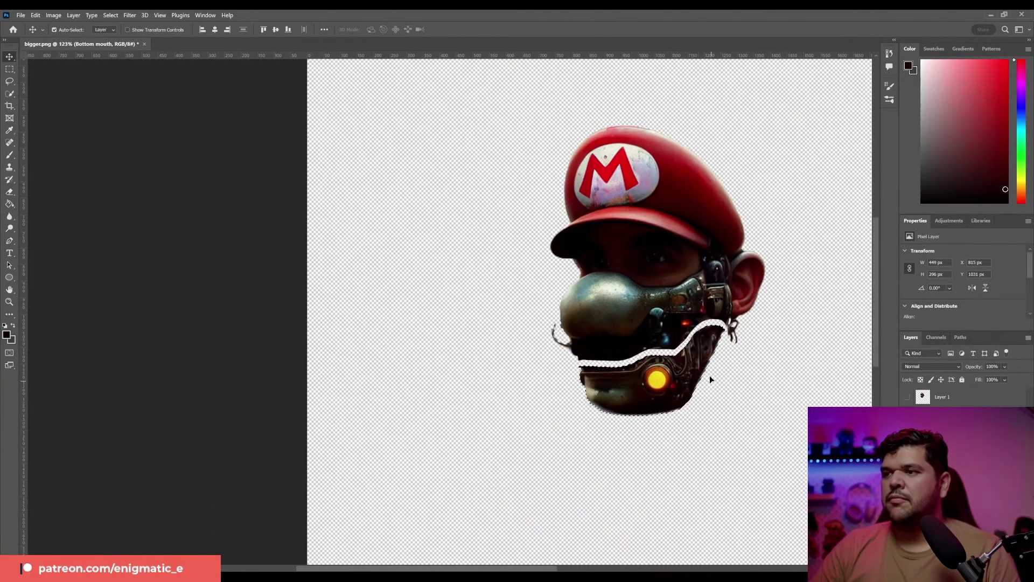
mouse_move(710, 375)
left_mouse_down()
mouse_move(710, 393)
mouse_move(709, 376)
left_mouse_up()
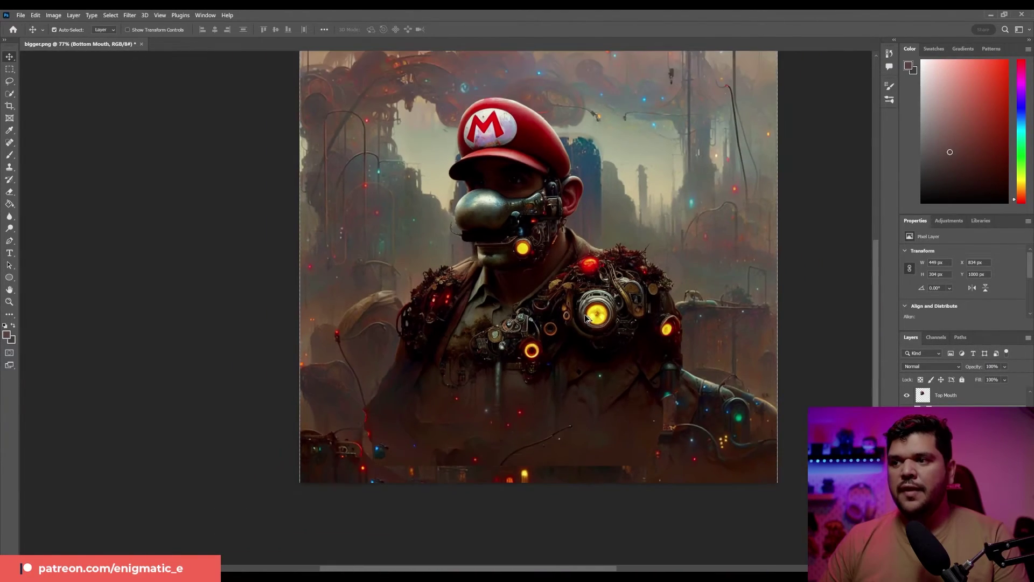
scroll(620, 359, "up", 2)
scroll(628, 366, "down", 1)
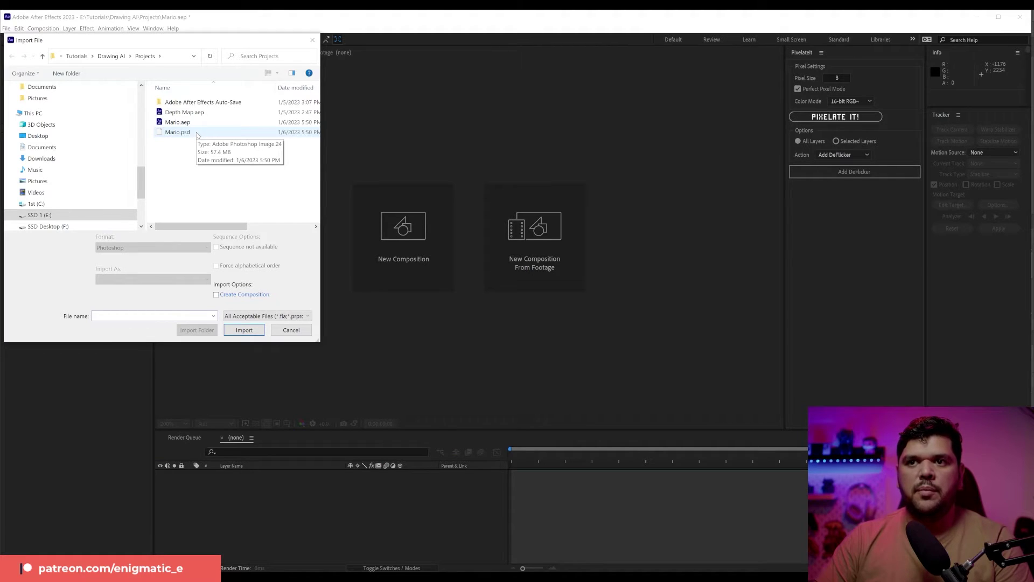
- Switch to After Effects, import Mario.psd without the Photoshop Sequence option, and open the Mario composition with Layer 0 copy 2 shown
left_click(194, 133)
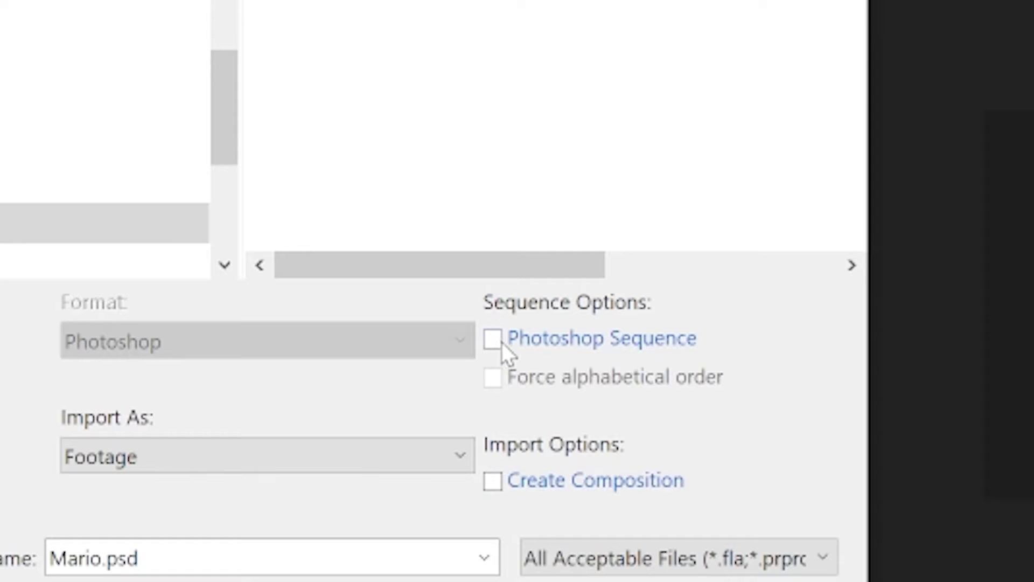
left_click(216, 246)
left_click(743, 549)
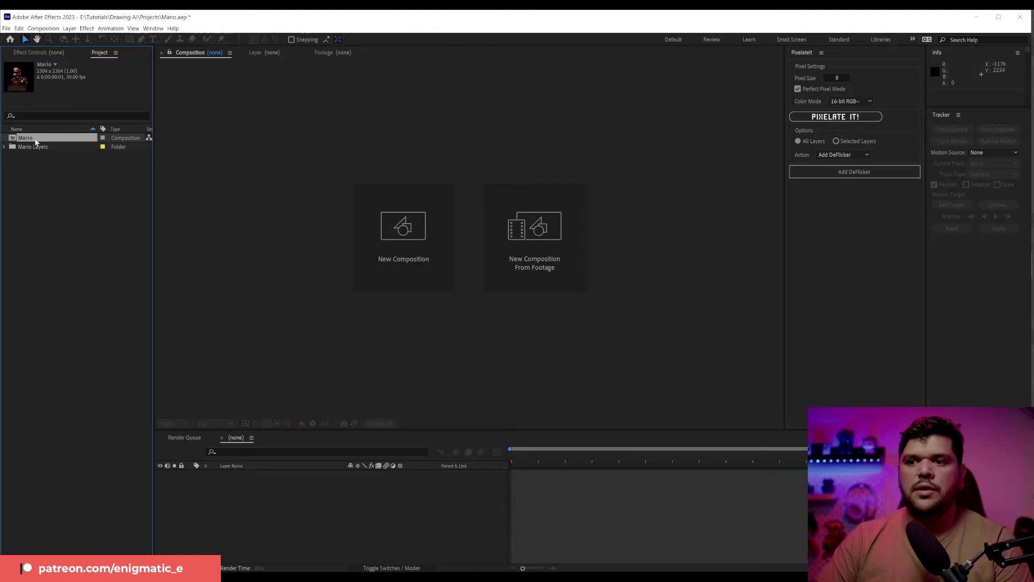
double_click(35, 141)
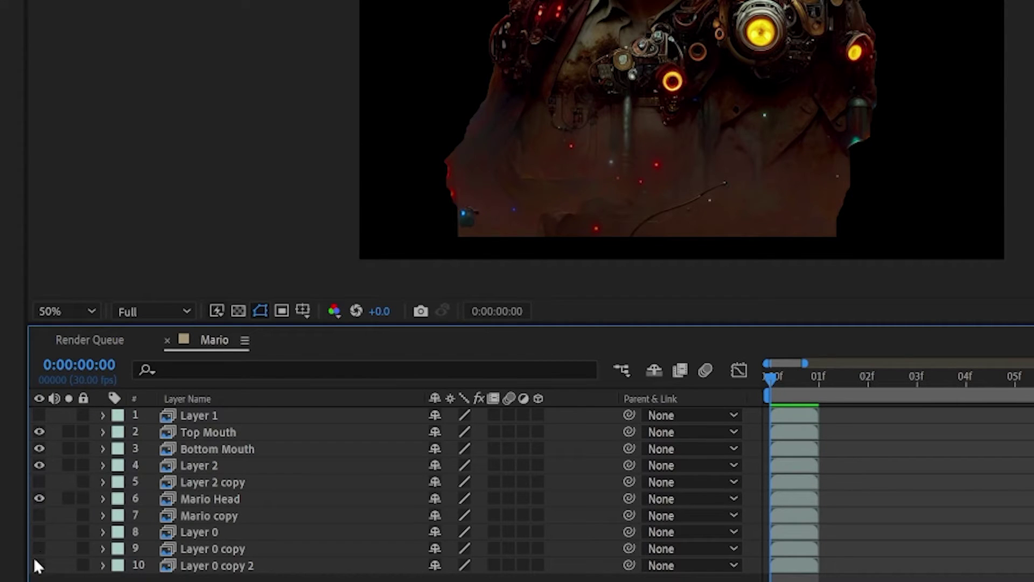
left_click(39, 565)
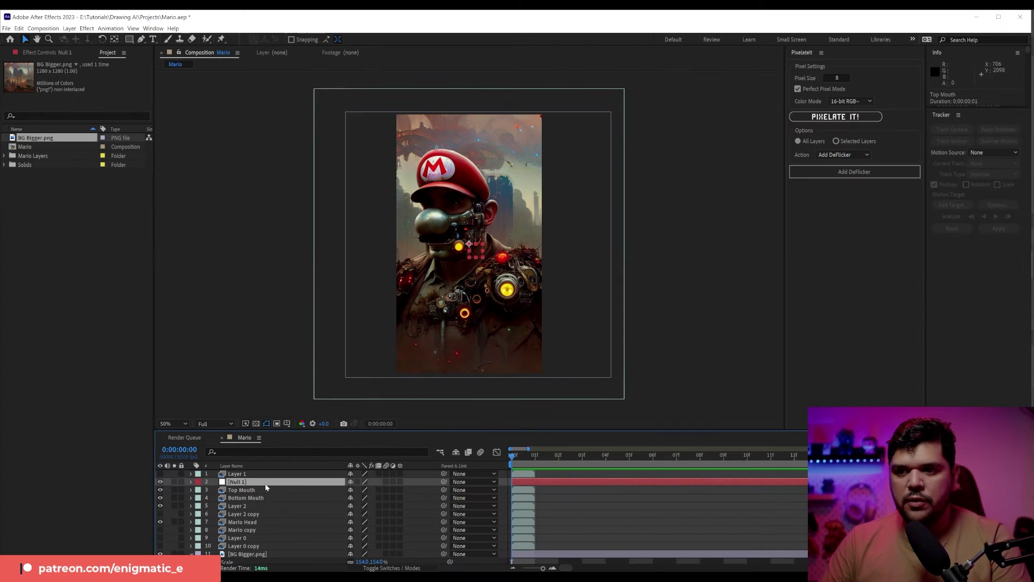
- Parent the Top Mouth, Bottom Mouth, Inside MOuth and Mario Body layers to Null 1
left_click(281, 491)
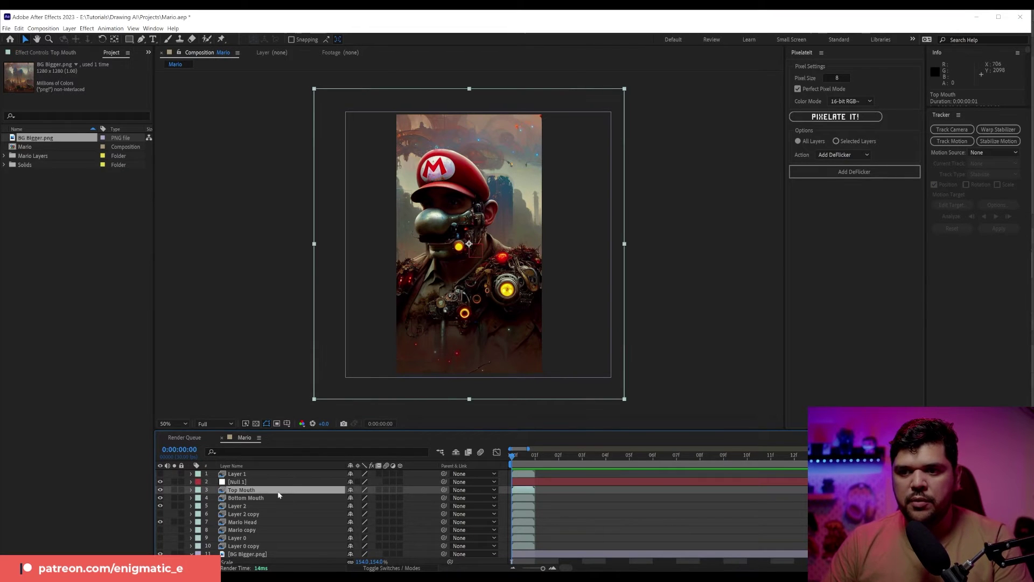
left_click(249, 499)
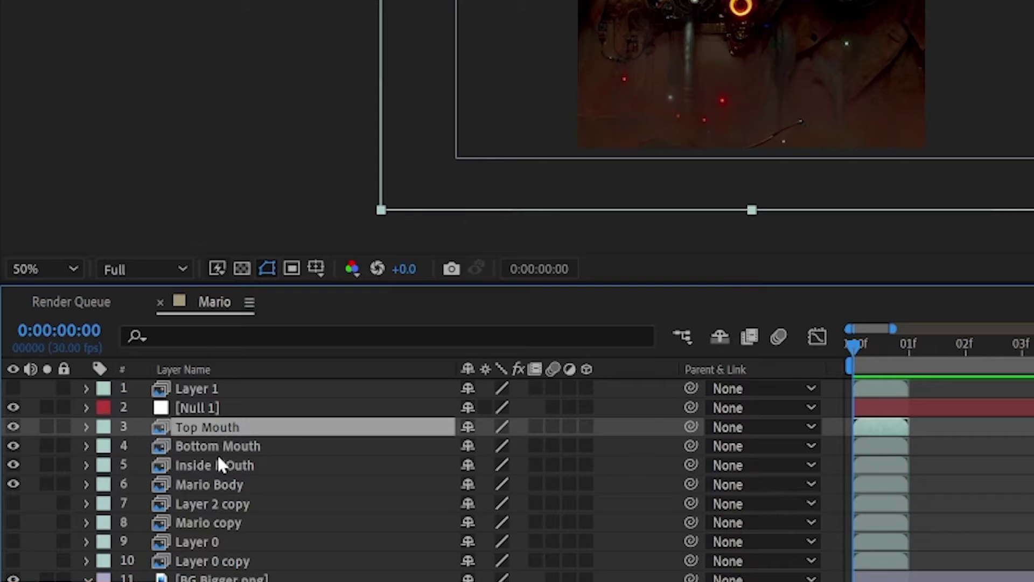
left_click(247, 506, "shift")
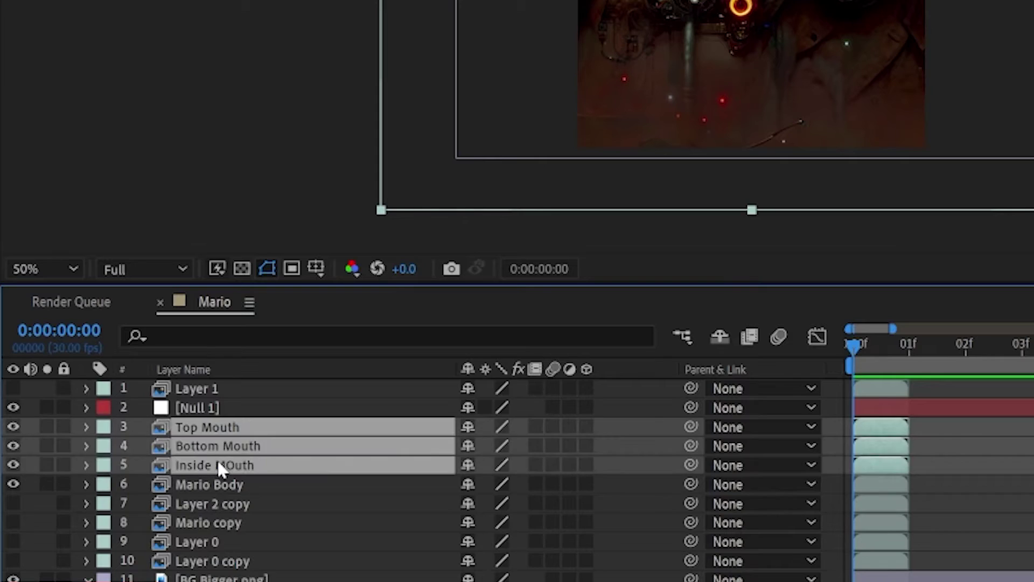
left_click(219, 482, "shift")
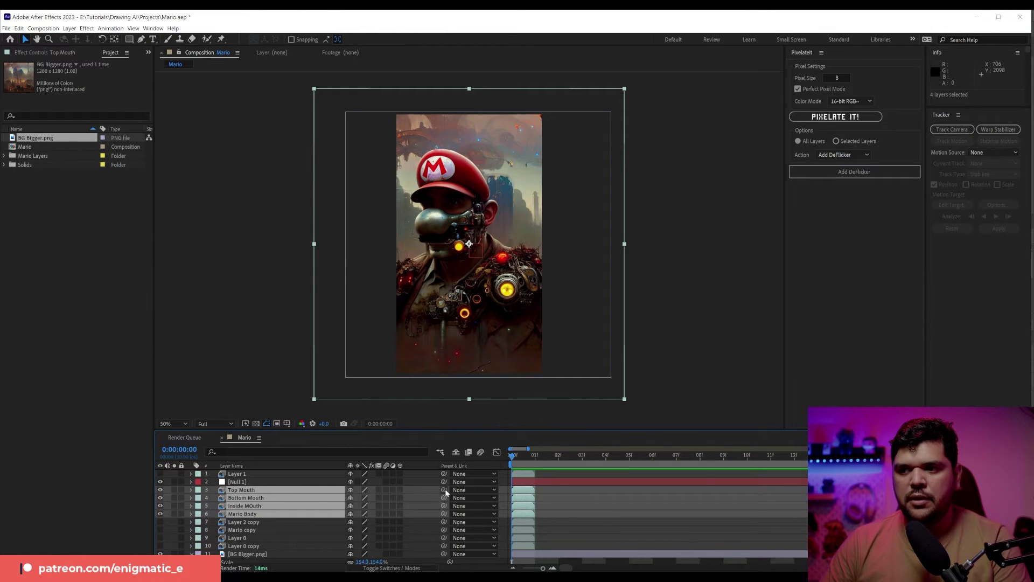
left_click_drag(258, 491, 253, 482)
- Apply Freeze Frame to the four Mario layers and extend them along the timeline
right_click(529, 490)
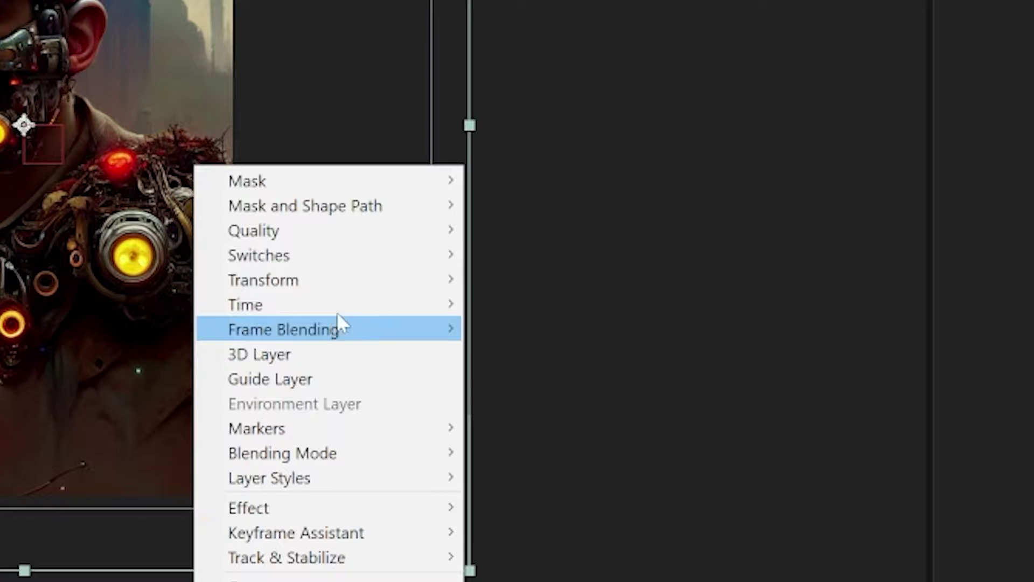
mouse_move(343, 308)
left_click(605, 379)
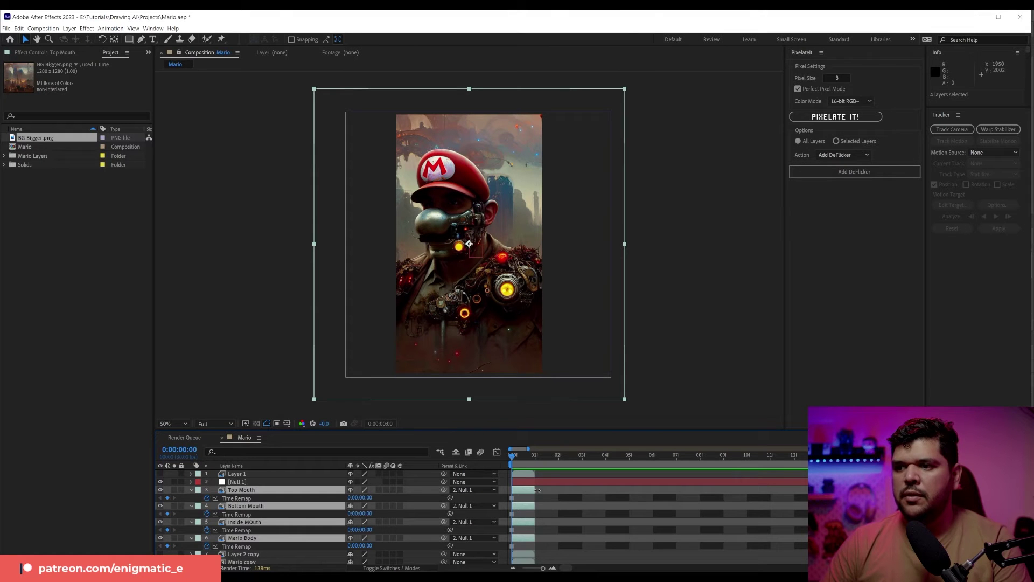
left_click_drag(538, 490, 802, 490)
left_click_drag(528, 448, 551, 448)
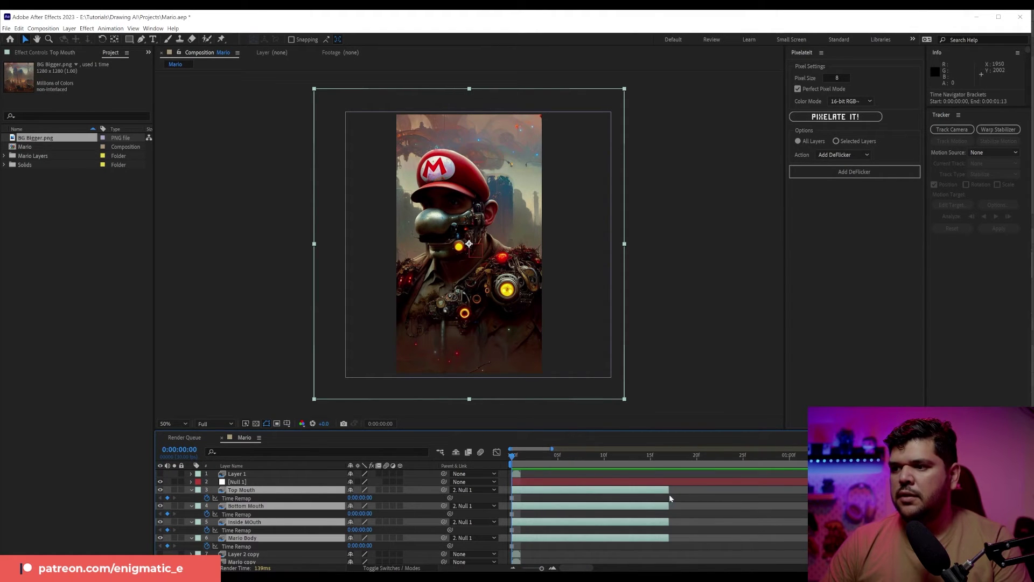
left_click_drag(671, 491, 814, 491)
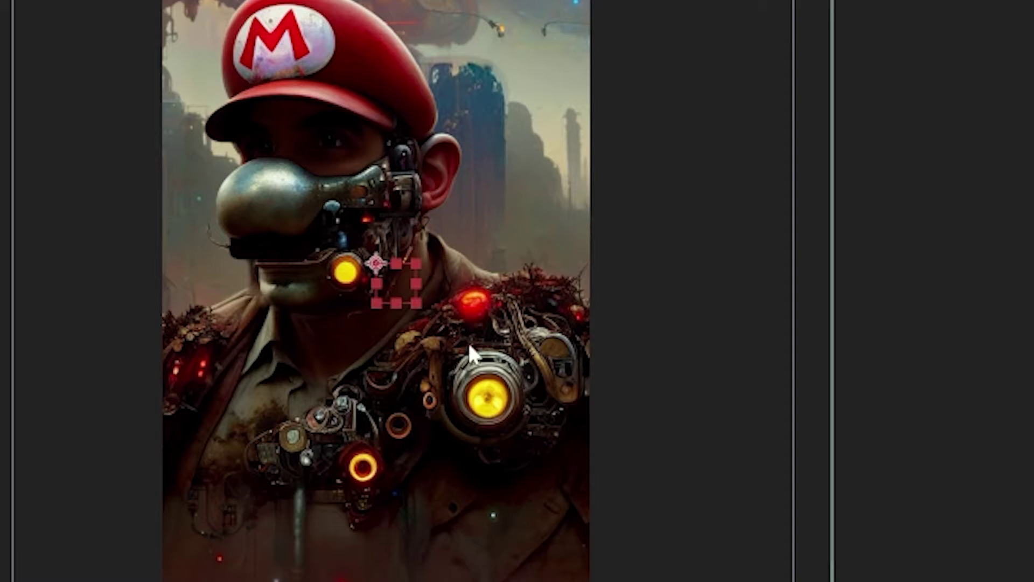
- Move Null 1 across the composition to test that all the Mario parts follow it
left_click_drag(385, 289, 473, 302)
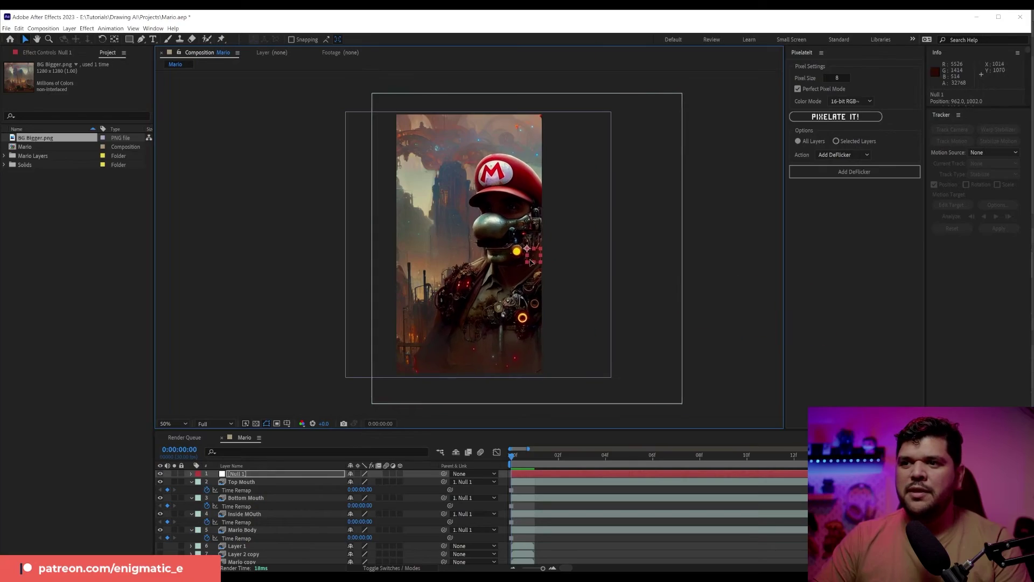
left_click_drag(512, 264, 486, 255)
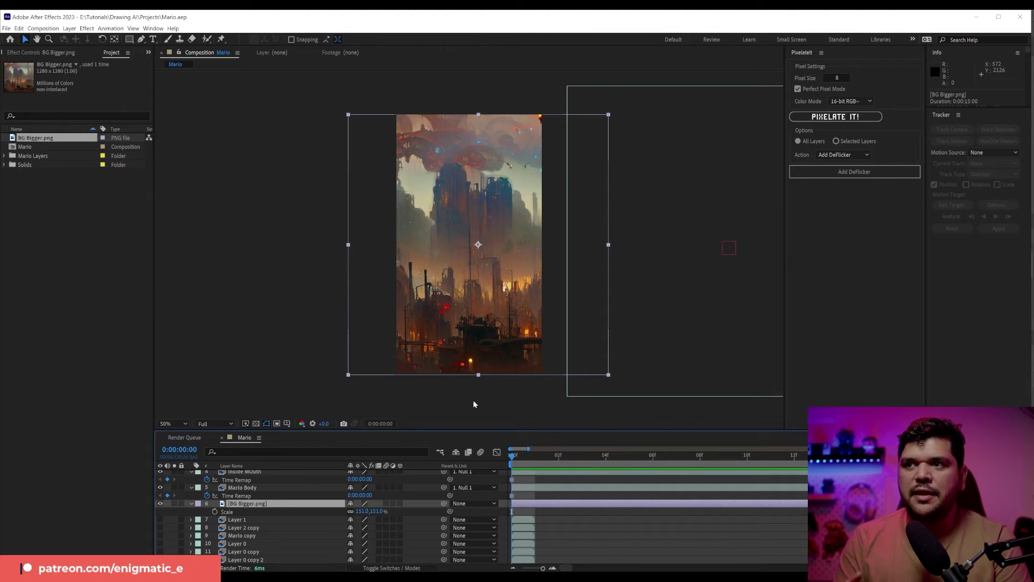
- Add an adjustment layer above BG Bigger.png and apply a glow effect to it
key("ctrl+alt+y")
key("ctrl+space")
type("glo")
key("Up")
key("Up")
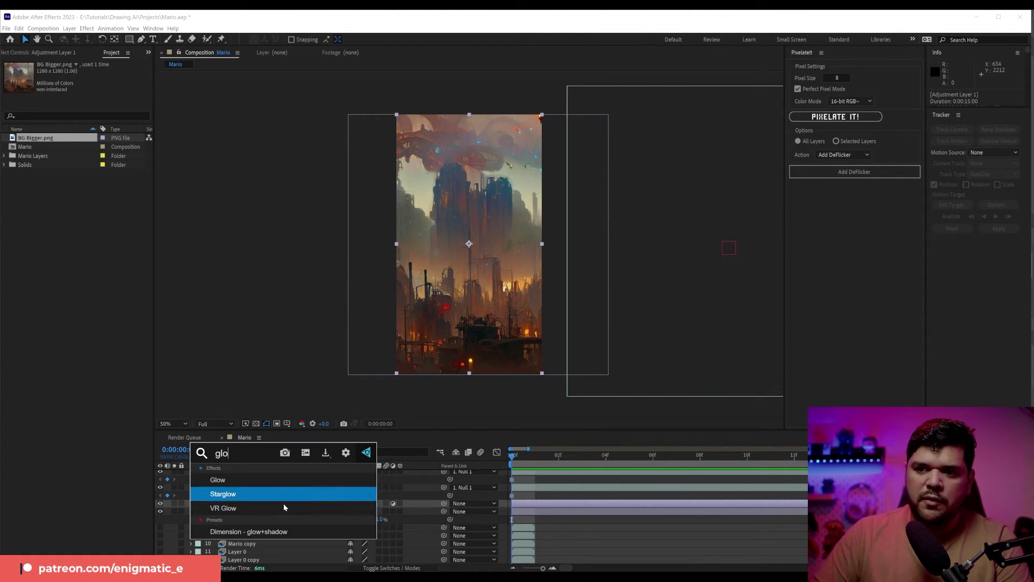
key("Return")
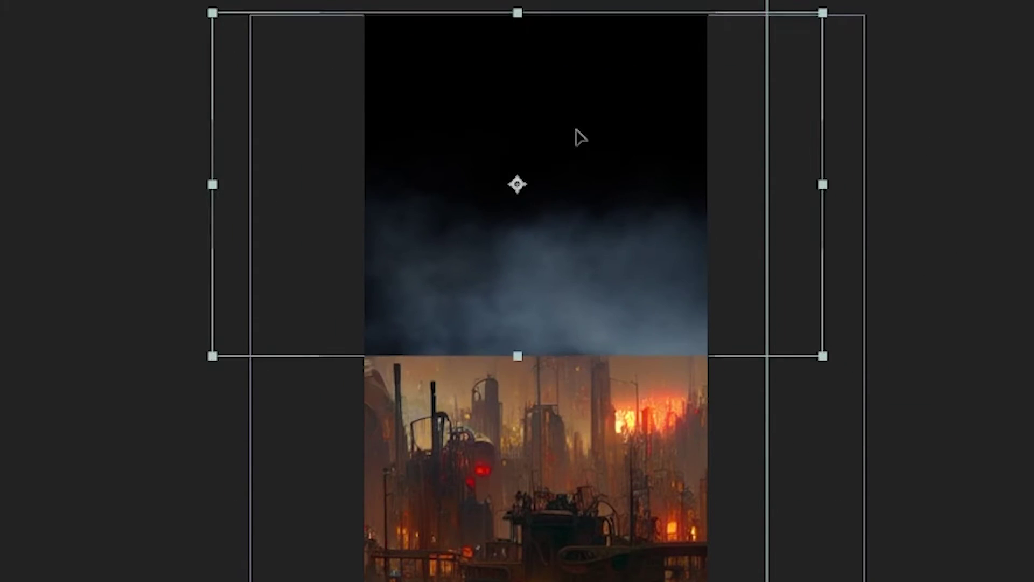
- Blend the fog footage over the city skyline with Add mode and soften its hard lower edge
left_click_drag(625, 264, 624, 337)
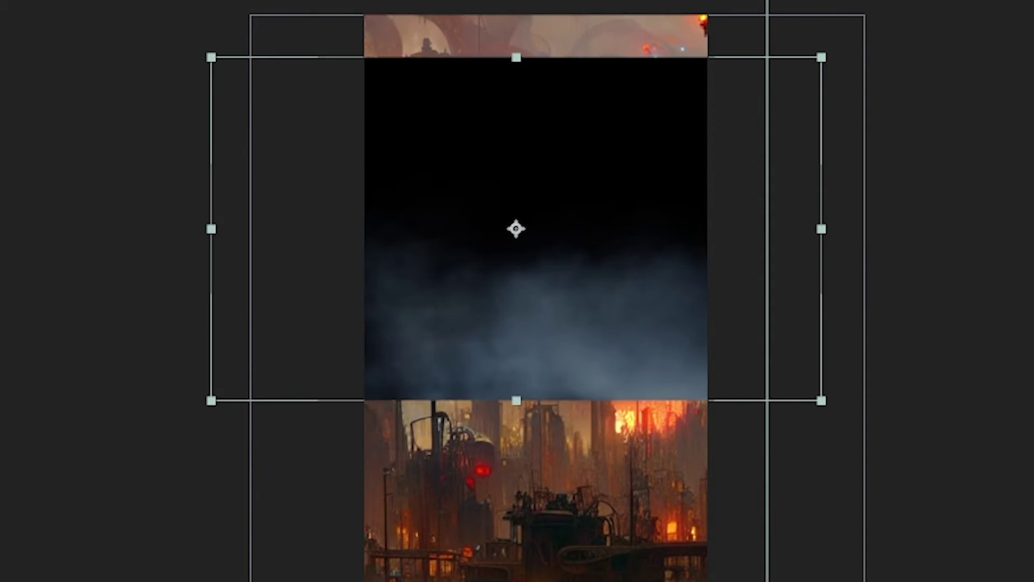
left_click(302, 580)
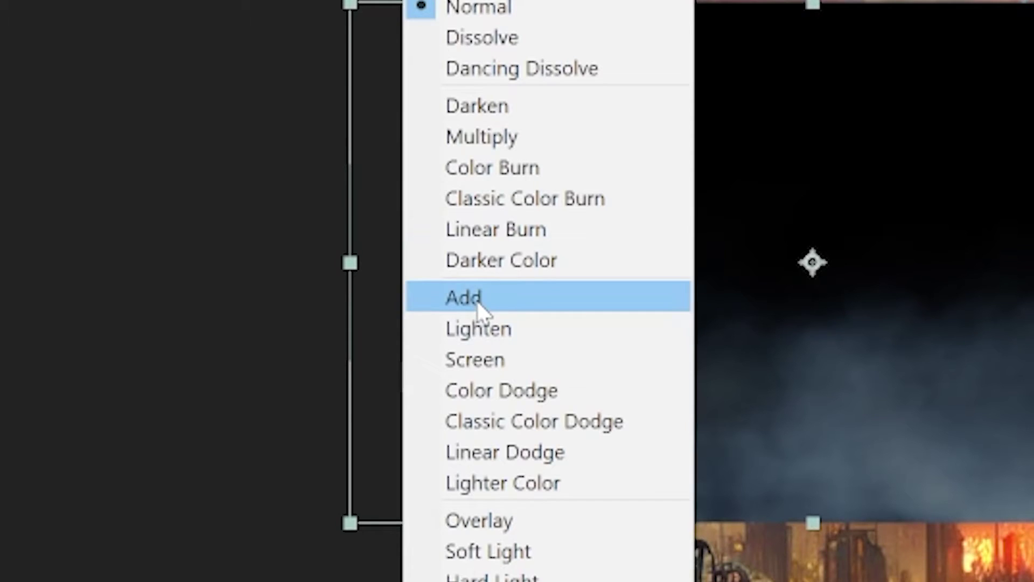
left_click(477, 301)
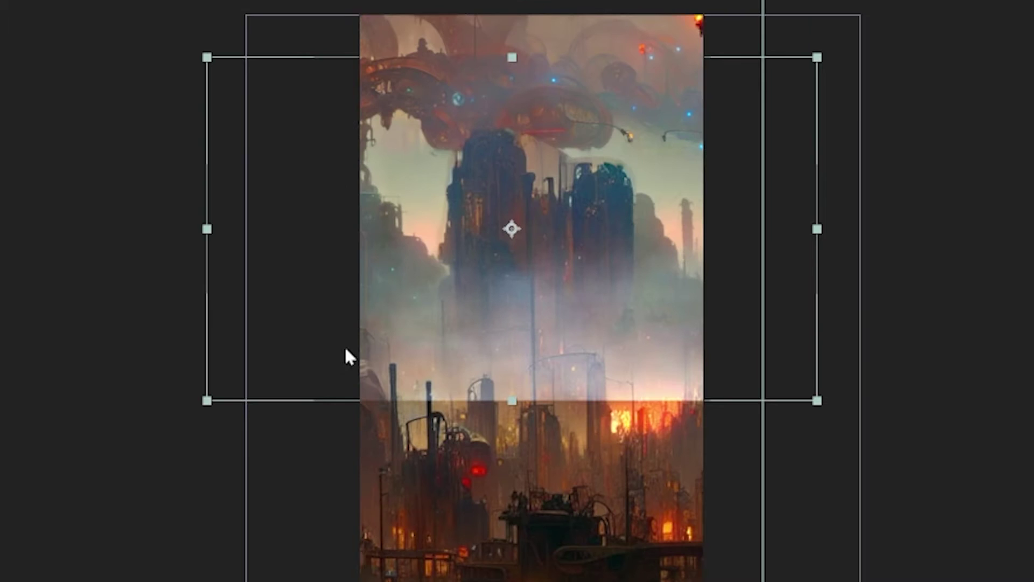
left_click_drag(637, 384, 637, 391)
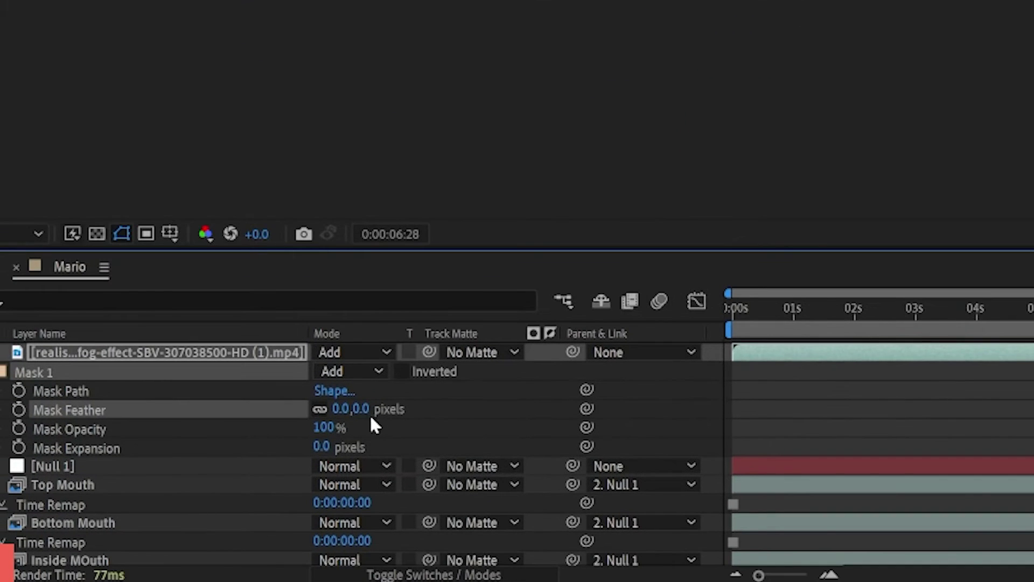
left_click_drag(363, 410, 473, 415)
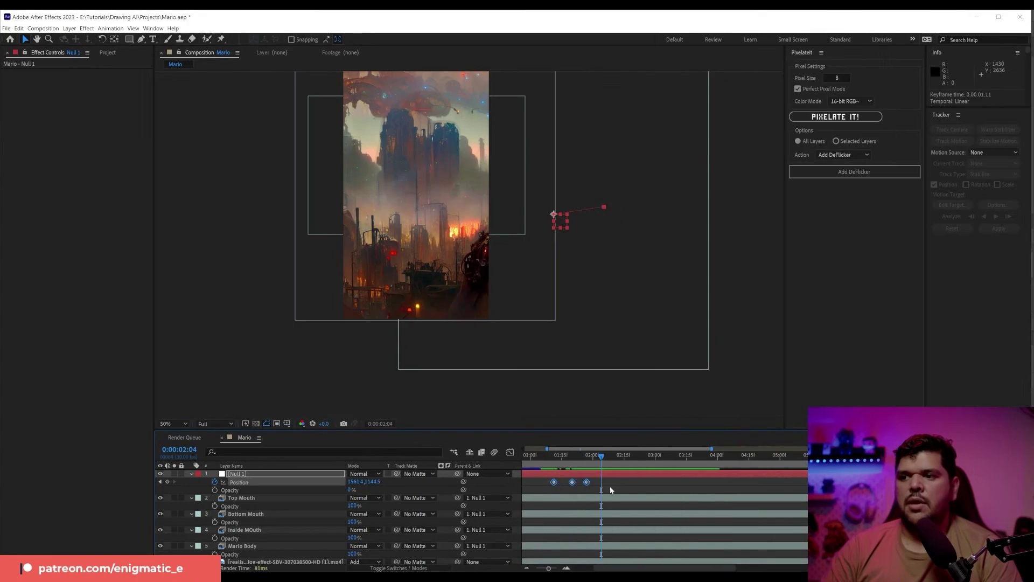
- Adjust the timing of the position keyframes, apply Easy Ease to them, and preview the movement
left_click(554, 464)
mouse_move(554, 464)
left_mouse_down()
mouse_move(623, 463)
mouse_move(667, 482)
mouse_move(566, 479)
mouse_move(621, 459)
left_mouse_up()
left_click(555, 464)
key("space")
key("F9")
left_click(511, 452)
left_click(510, 452)
left_click(542, 464)
key("space")
left_click(547, 464)
key("space")
- Copy a position keyframe of Null 1 and paste it further along the timeline
left_click(676, 482)
key("ctrl+c")
left_click(712, 458)
key("ctrl+v")
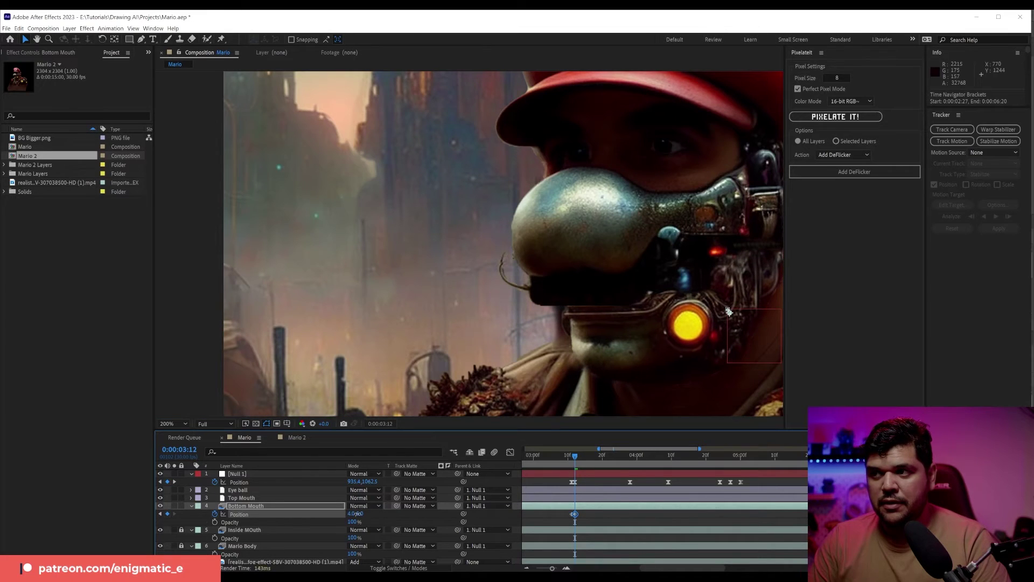
- Copy the Bottom Mouth position keyframe, paste it one frame further at 0:00:03:13, and preview the jaw movement
key("ctrl+c")
key("Page_Down")
key("ctrl+v")
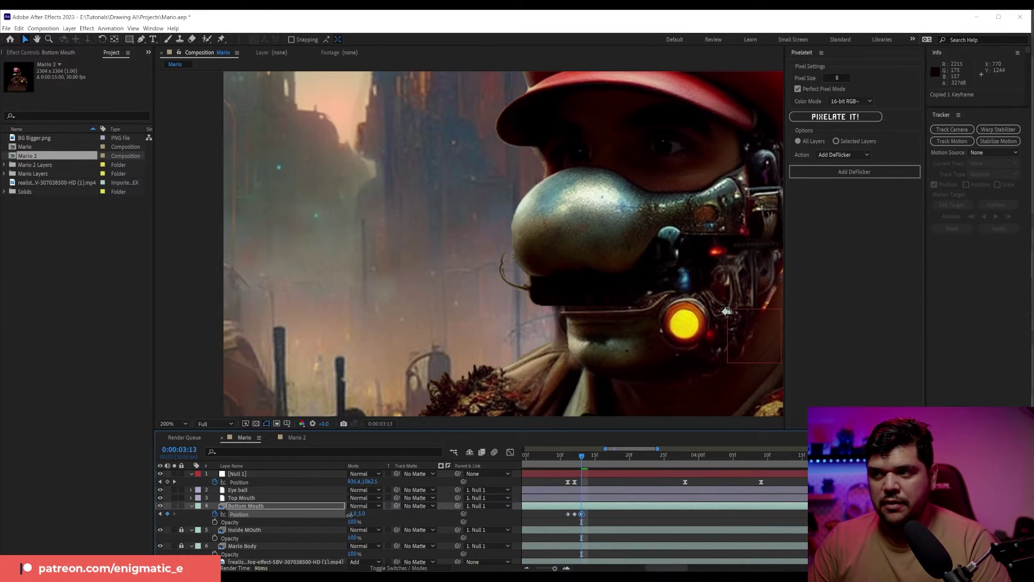
key("space")
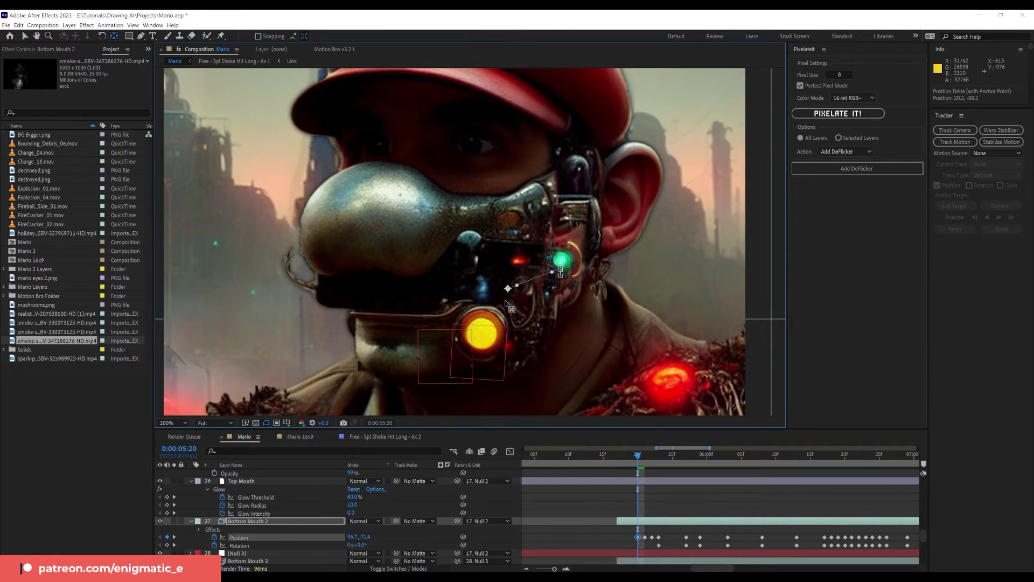
- Adjust the Bottom Mouth 2 layer's position at 0:00:05:20 and its rotation slightly further along the timeline to animate the jaw
left_click_drag(555, 281, 560, 269)
left_click_drag(638, 456, 642, 490)
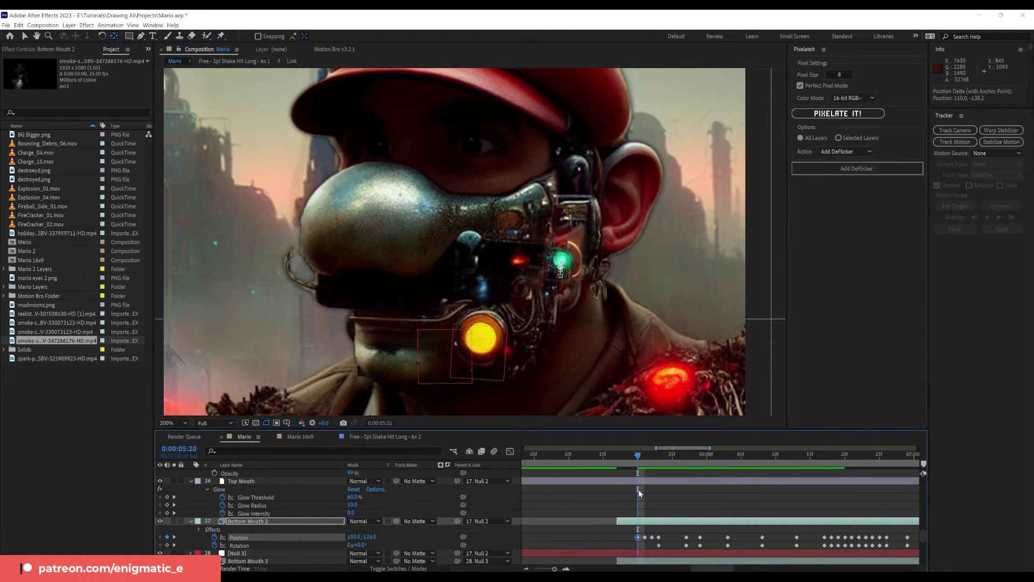
mouse_move(359, 545)
left_mouse_down()
mouse_move(345, 545)
mouse_move(356, 546)
left_mouse_up()
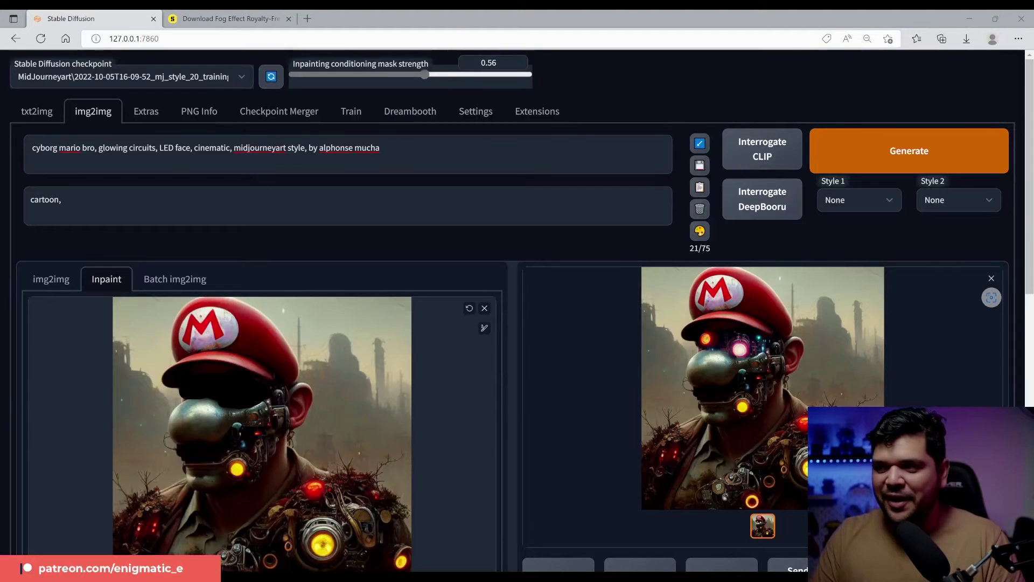
- In the Stable Diffusion web UI, enlarge the inpainted cyborg Mario result to examine the glowing eyes, and close the enlarged view
left_click(761, 358)
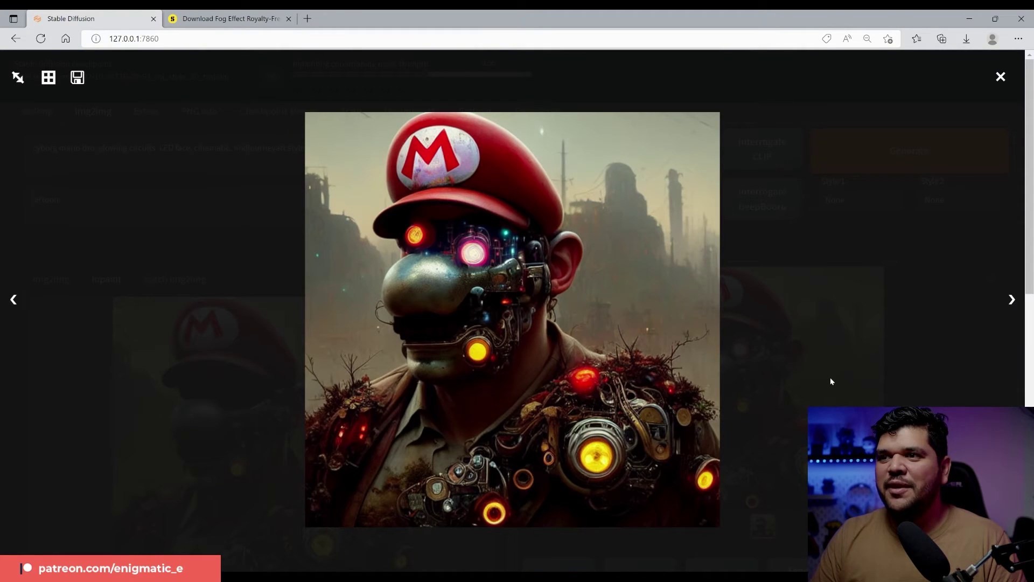
left_click(831, 381)
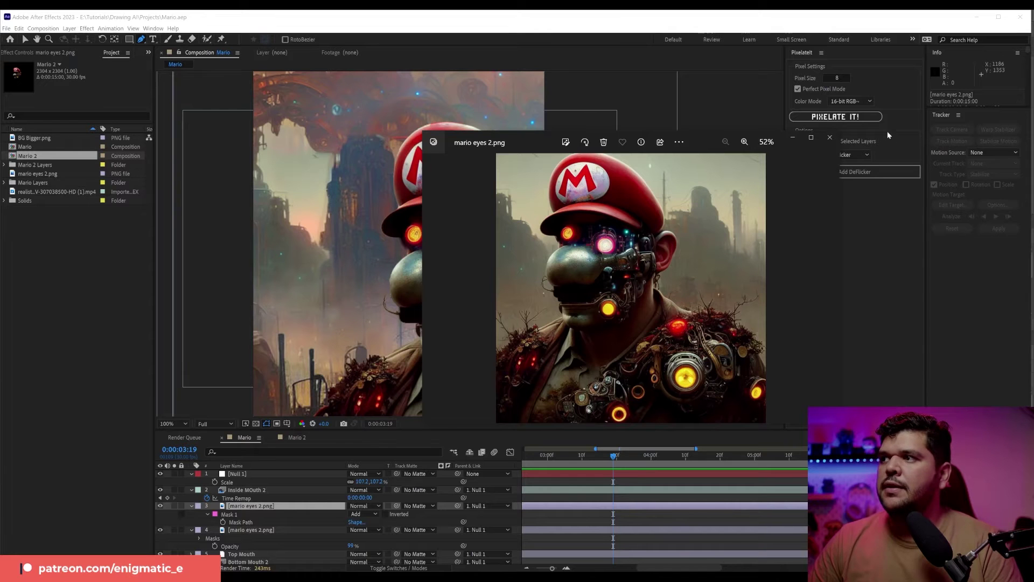
- Close the mario eyes 2.png image viewer and preview the masked glowing eyes on Mario's head in the After Effects composition
left_click(828, 141)
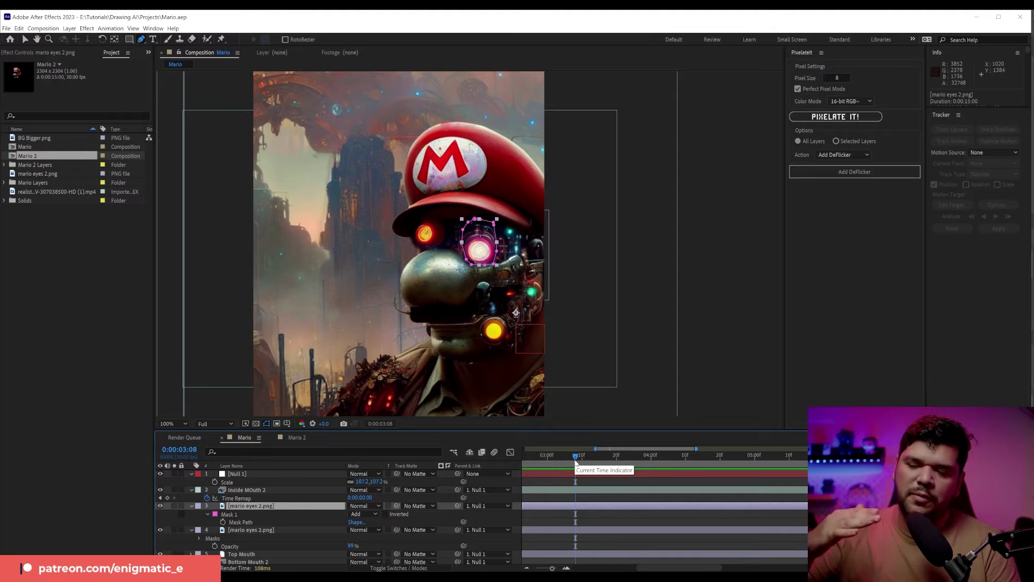
left_click(576, 457)
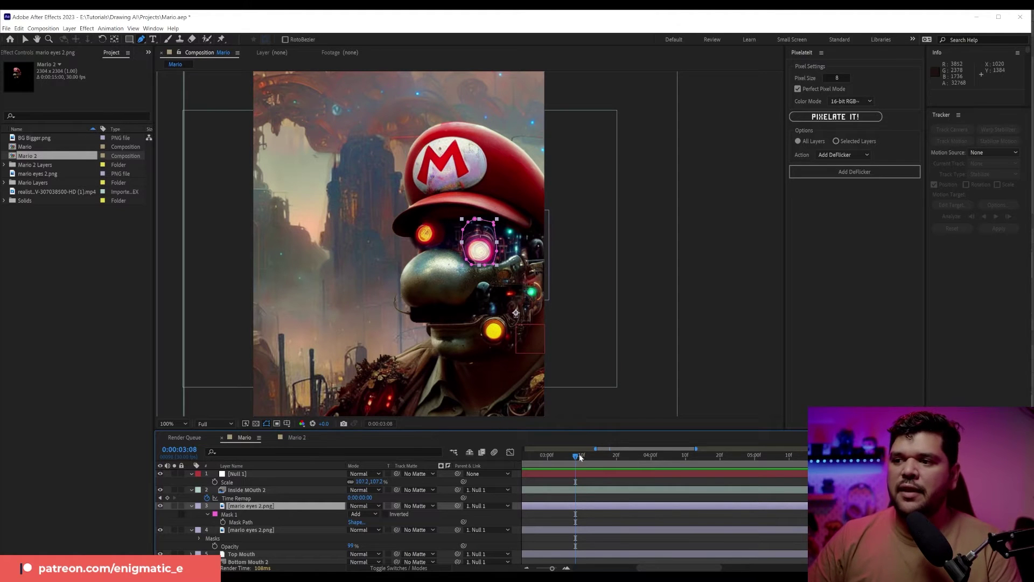
left_click_drag(579, 454, 586, 454)
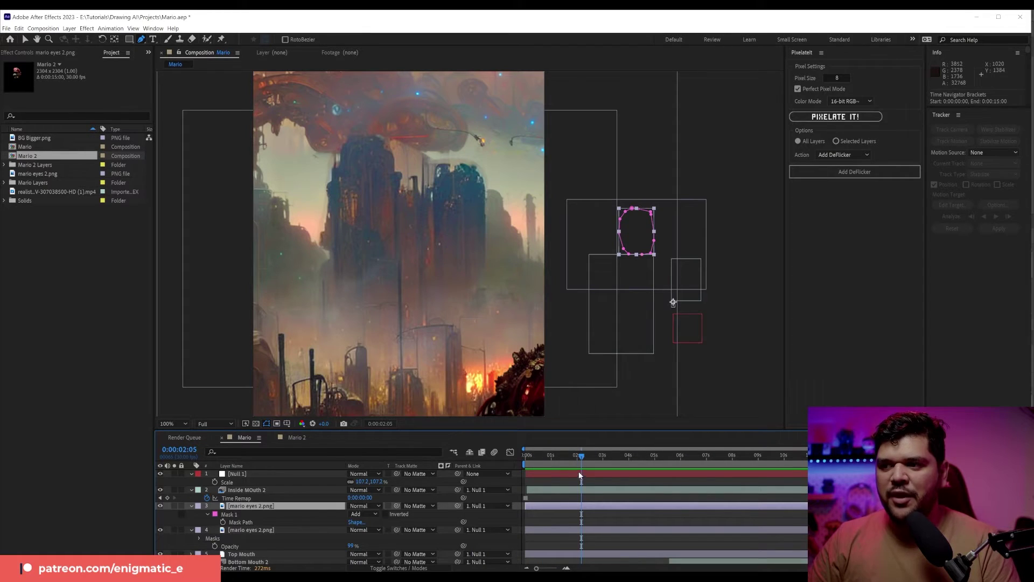
left_click_drag(586, 457, 609, 458)
key("space")
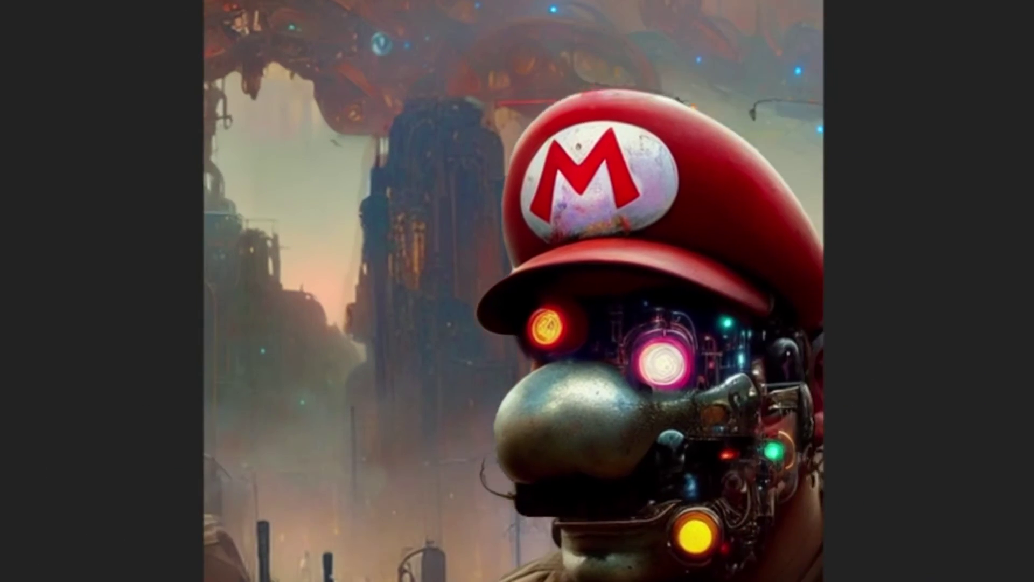
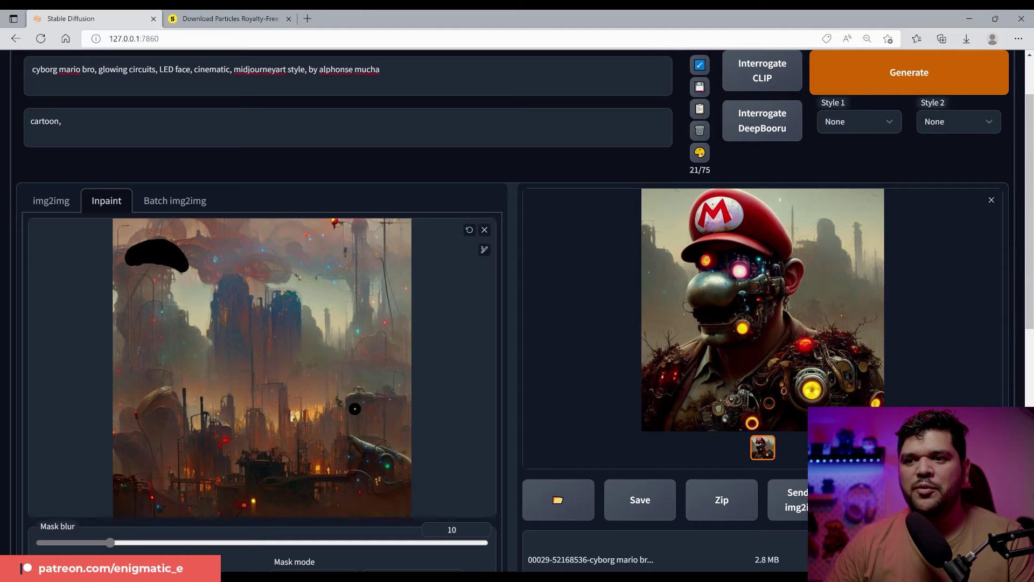
- Paint inpaint mask patches across the sky and lower areas of the city background, and examine the generated mushroom result enlarged
left_click_drag(143, 409, 178, 399)
left_click_drag(393, 399, 345, 406)
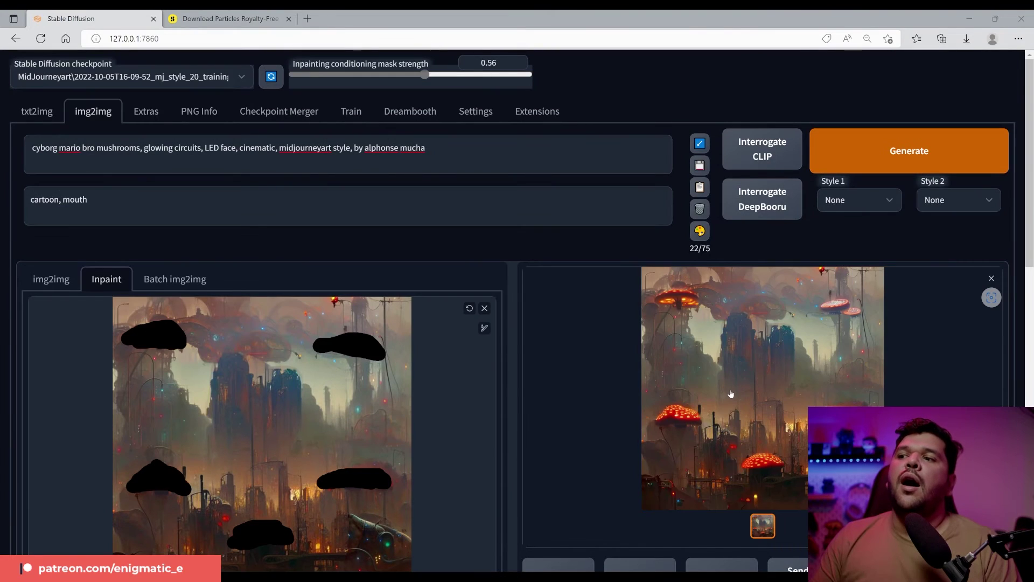
left_click(730, 393)
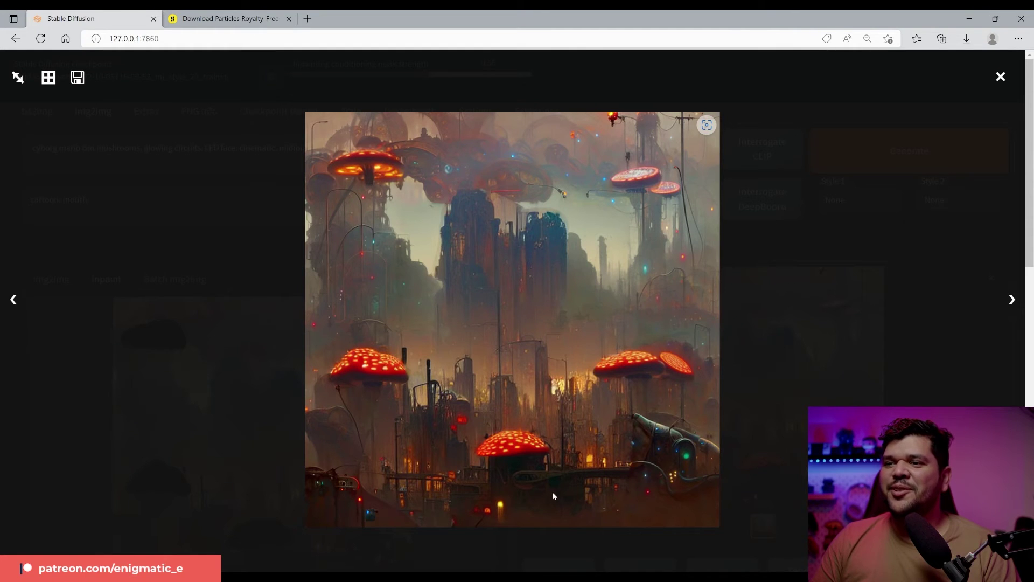
left_click(1000, 78)
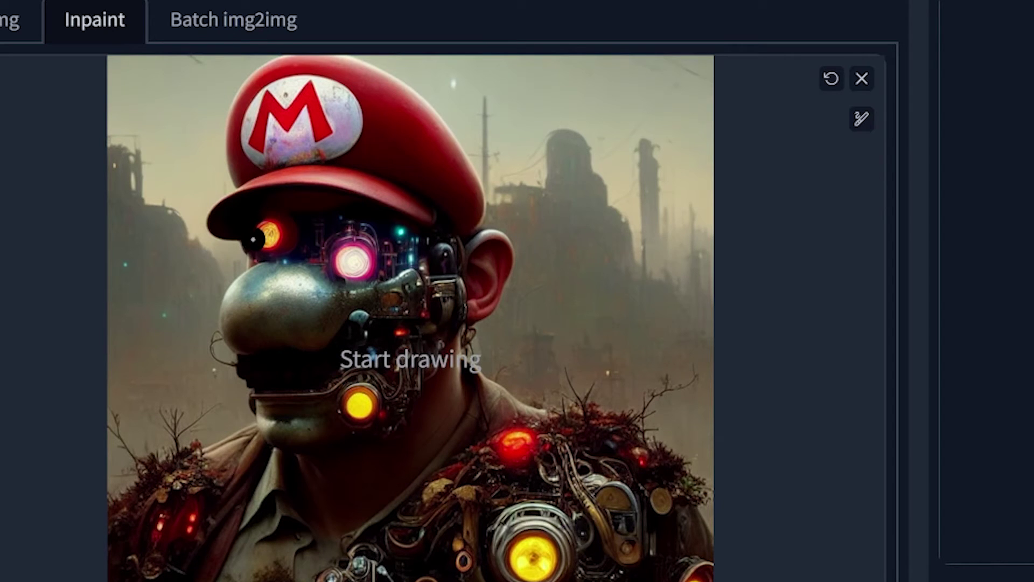
- Paint an inpaint mask over cyborg Mario's face and the emblem on his cap
mouse_move(253, 235)
left_mouse_down()
mouse_move(299, 222)
mouse_move(265, 303)
left_mouse_up()
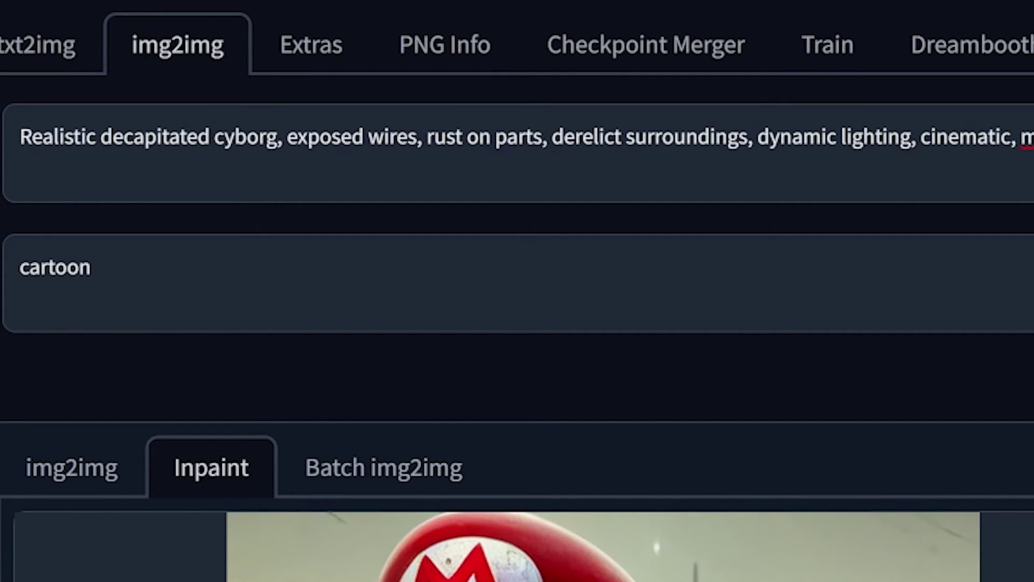
mouse_move(400, 287)
left_mouse_down()
mouse_move(337, 294)
mouse_move(462, 330)
mouse_move(364, 404)
mouse_move(364, 241)
left_mouse_up()
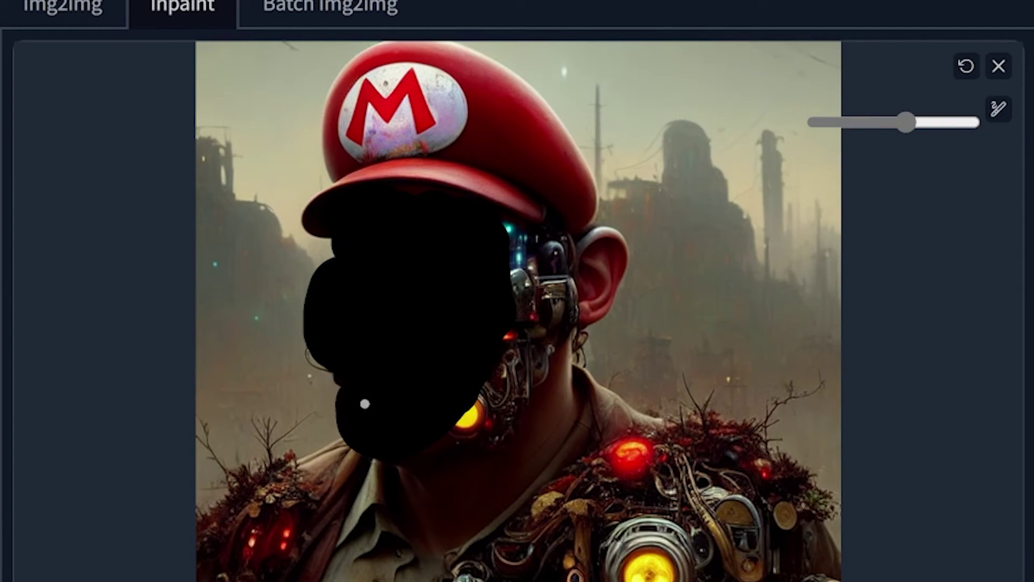
mouse_move(387, 70)
left_mouse_down()
mouse_move(354, 109)
mouse_move(406, 65)
left_mouse_up()
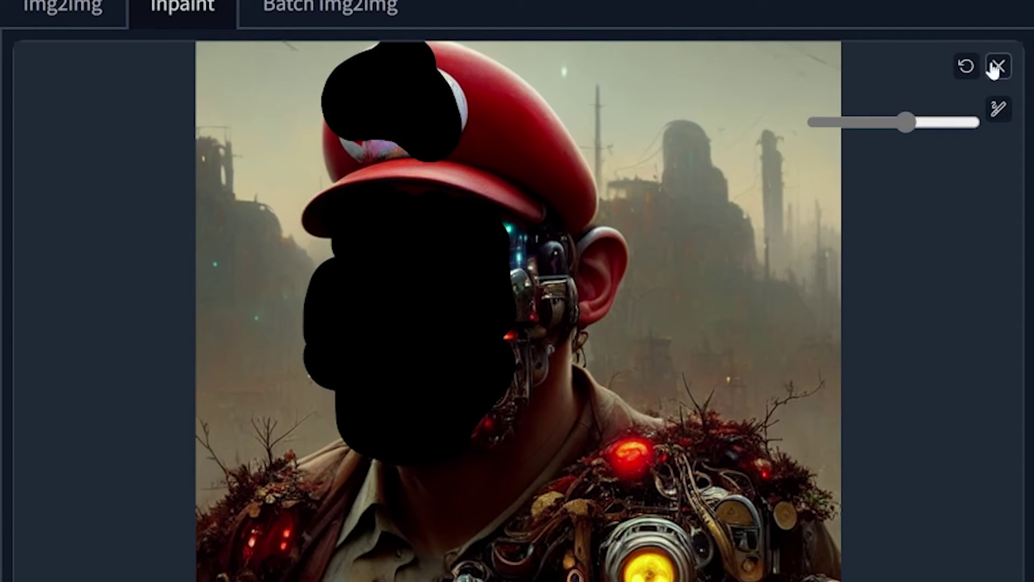
- Reduce the mask brush size and extend the mask in finer strokes along the cheek edge of Mario's face
left_click_drag(907, 122, 857, 123)
left_click(580, 167)
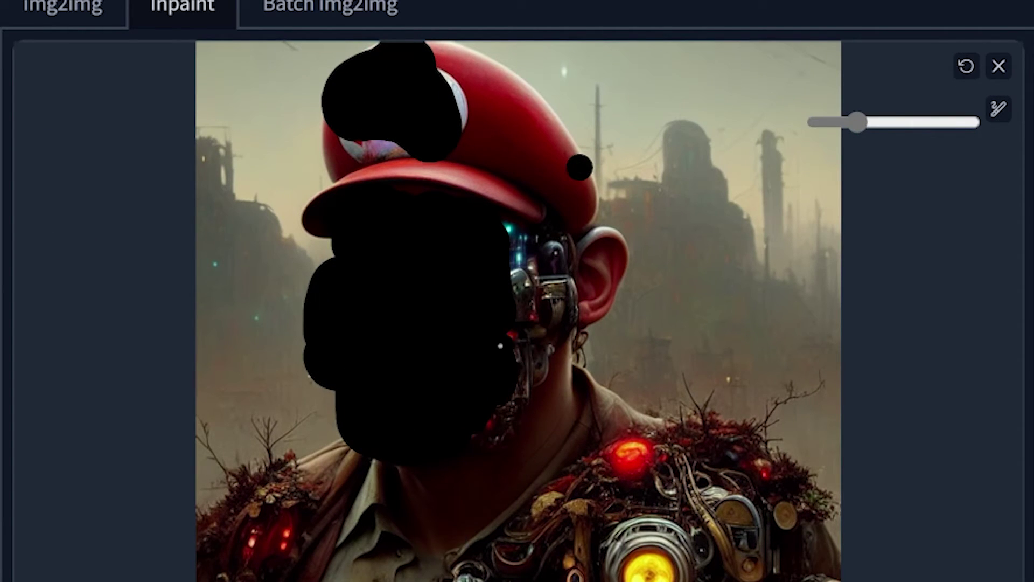
left_click_drag(512, 334, 519, 269)
scroll(518, 291, "up", 3)
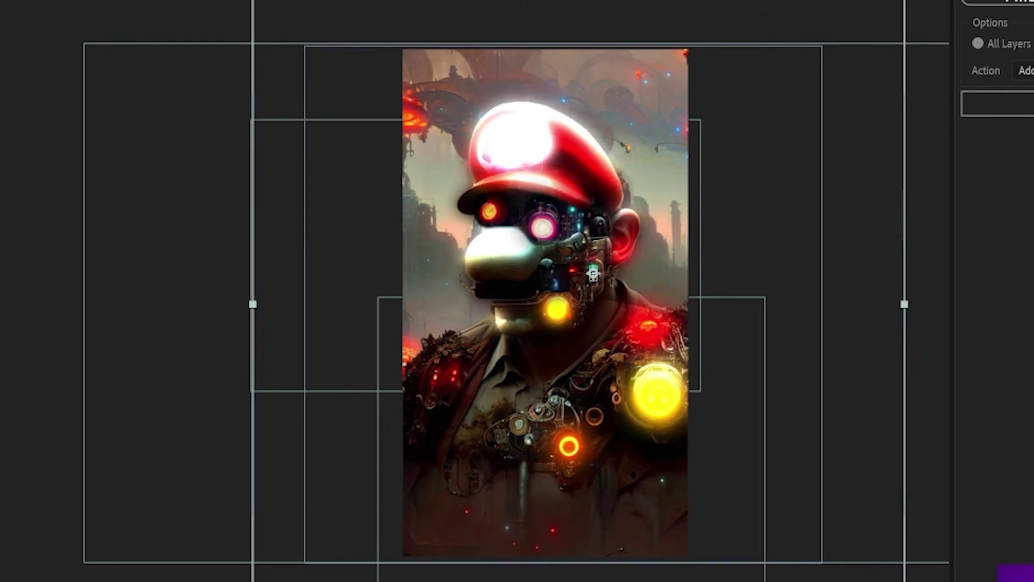
- In After Effects, position the green light on Mario's cheek and move the spark explosion footage up over his face
left_click_drag(594, 273, 599, 275)
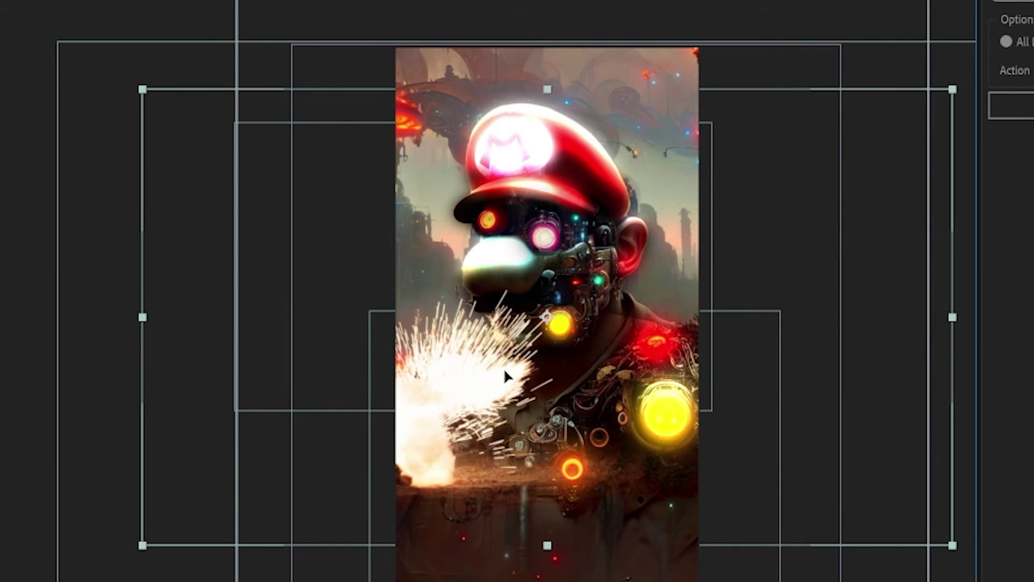
left_click_drag(480, 381, 602, 227)
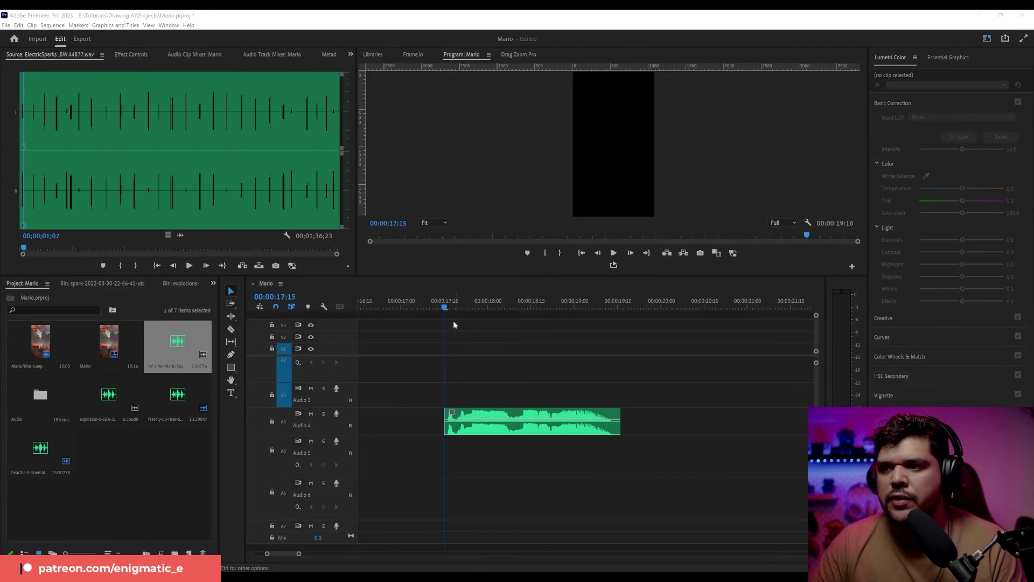
- In Premiere Pro, listen to the Mario voice clip on Audio 4 and duplicate it onto the audio tracks above
left_click(464, 308)
left_click(442, 308)
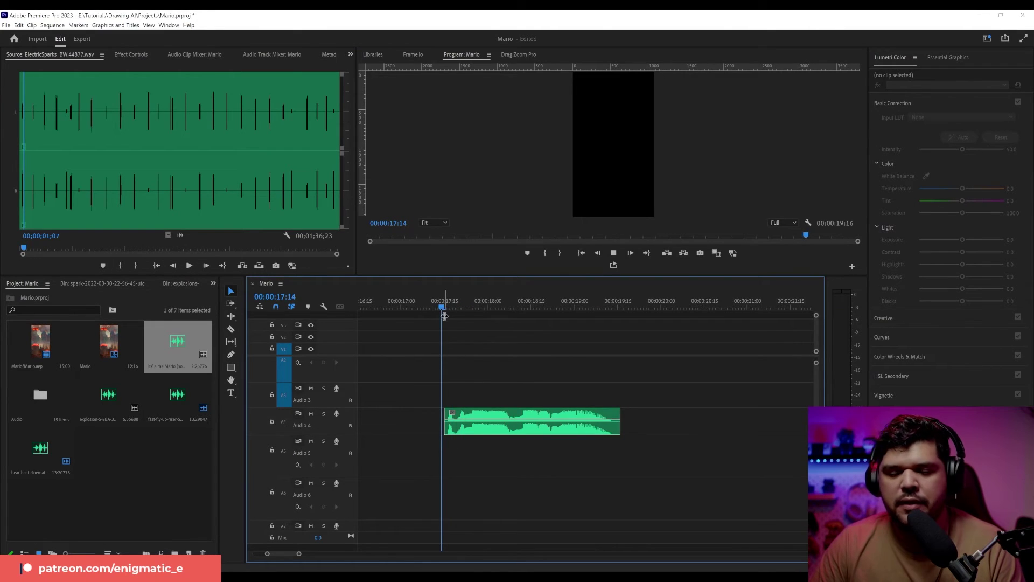
key("space")
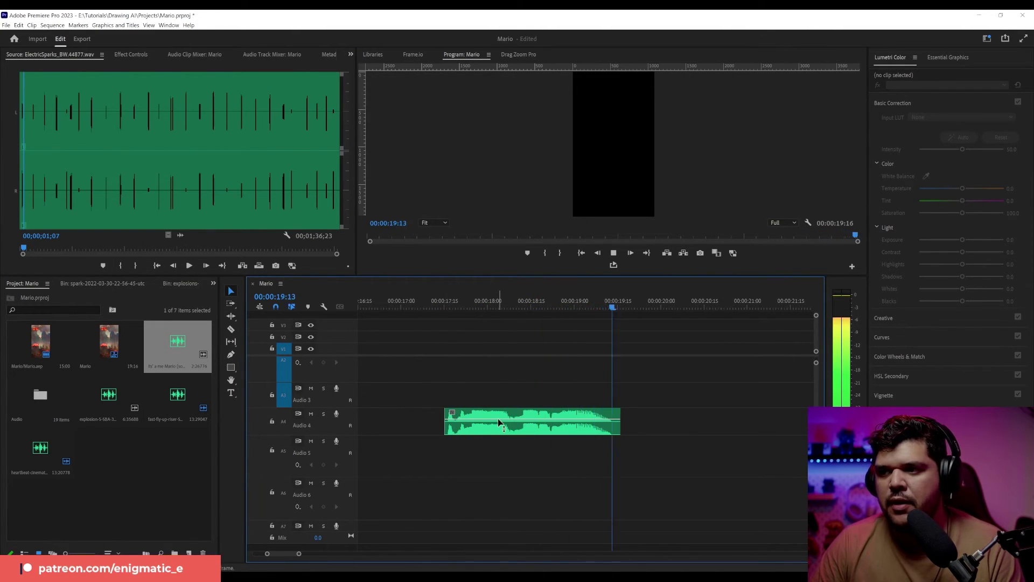
left_click(482, 306)
left_click_drag(485, 415, 505, 380)
scroll(514, 389, "up", 1)
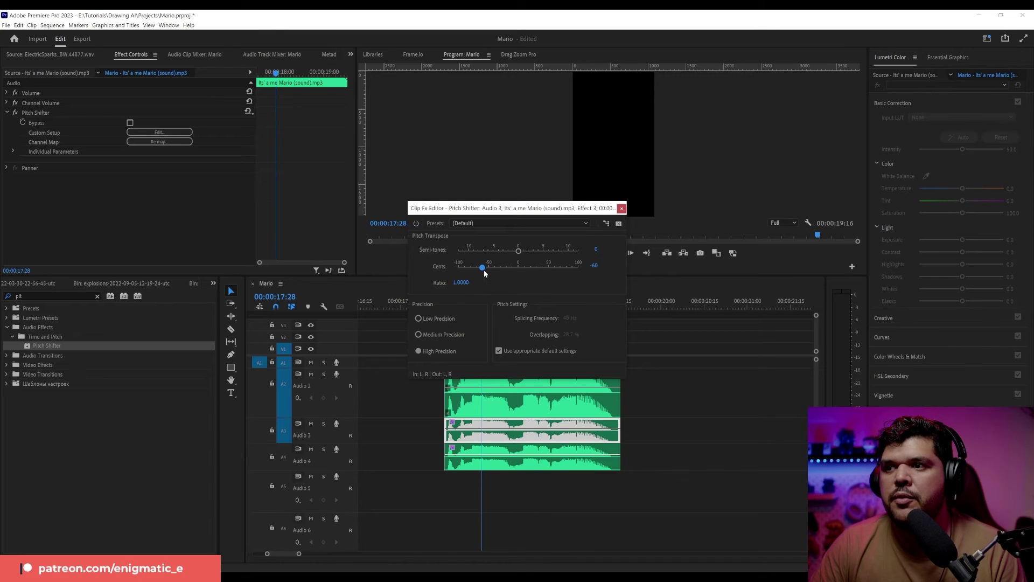
- Set the Pitch Shifter on the Audio 3 voice clip to -8 semi-tones and -60 cents, and listen to the clip
key("space")
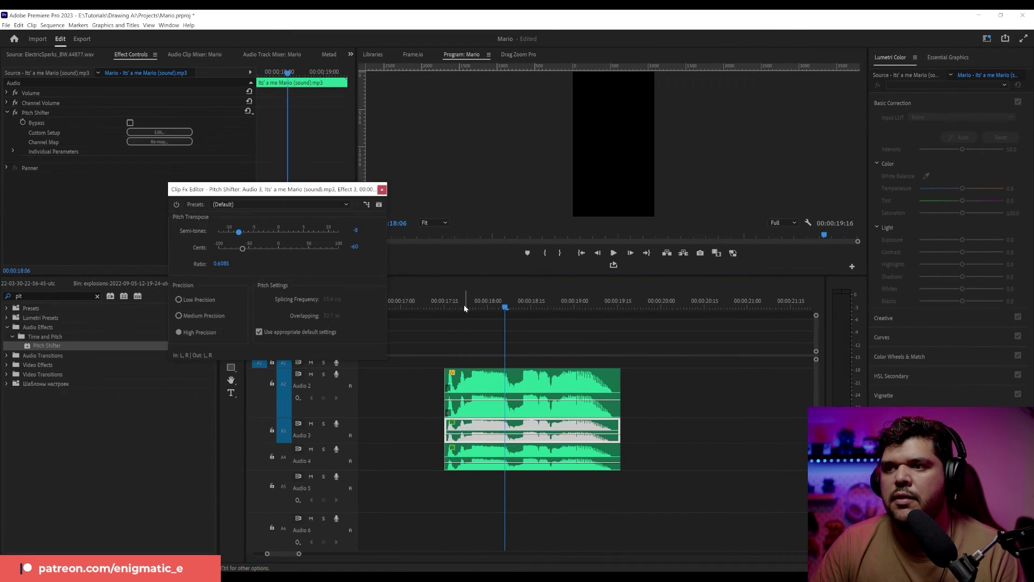
left_click(451, 305)
key("space")
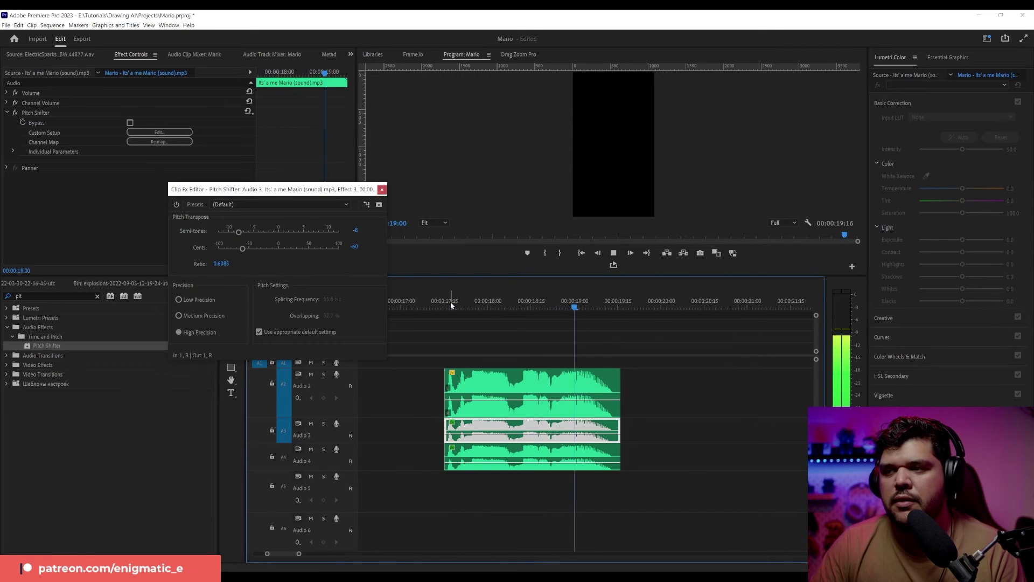
left_click(456, 306)
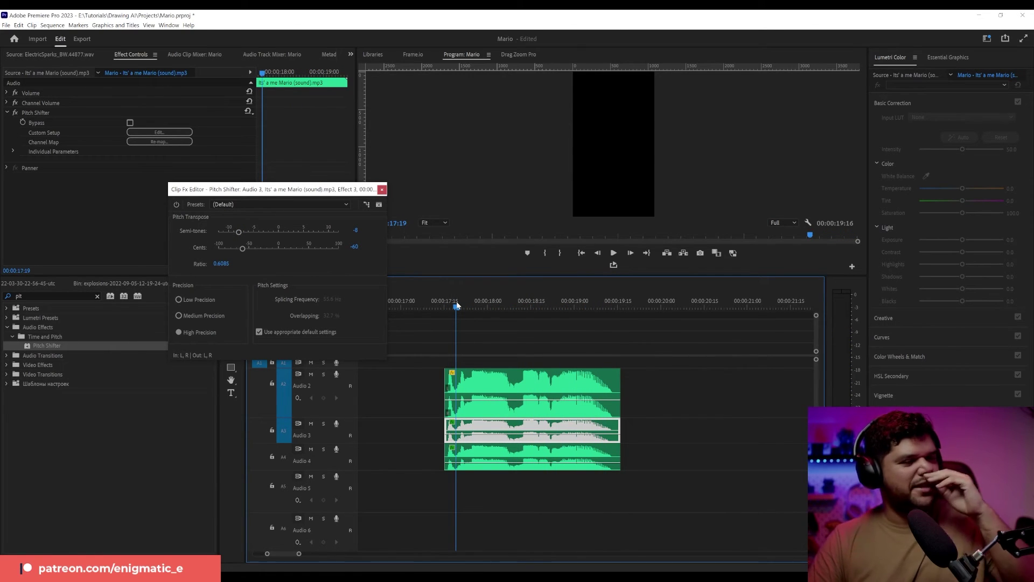
left_click(448, 305)
key("space")
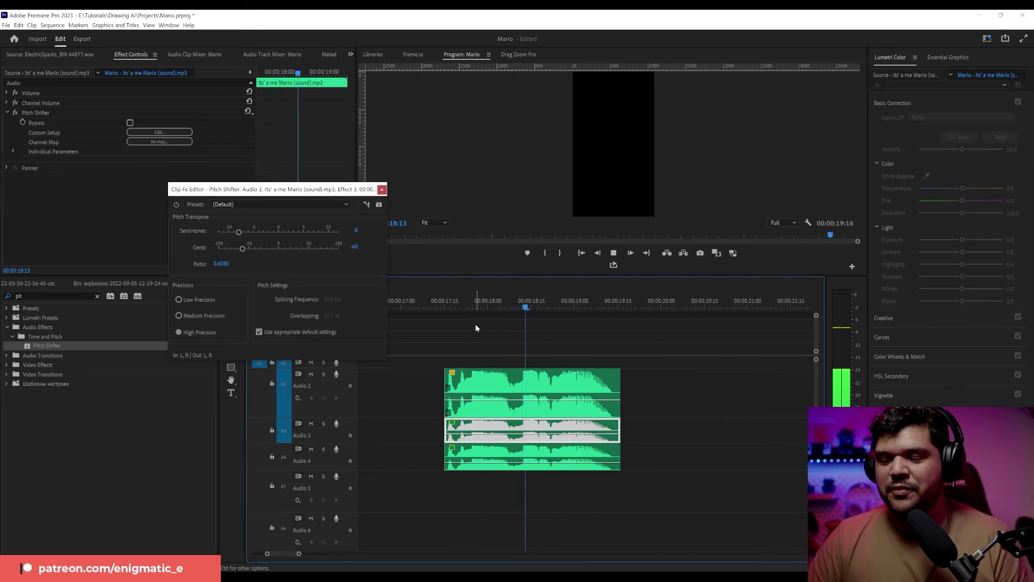
- Search the effects for "flang", apply Flanger to the voice clip on Audio 2, and solo that track
double_click(18, 296)
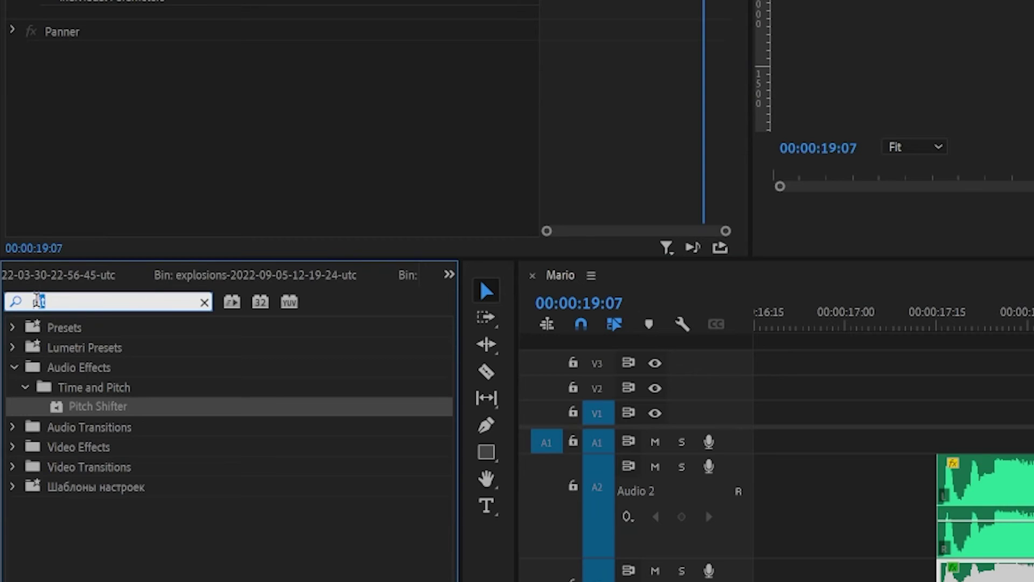
key("BackSpace")
type("flang")
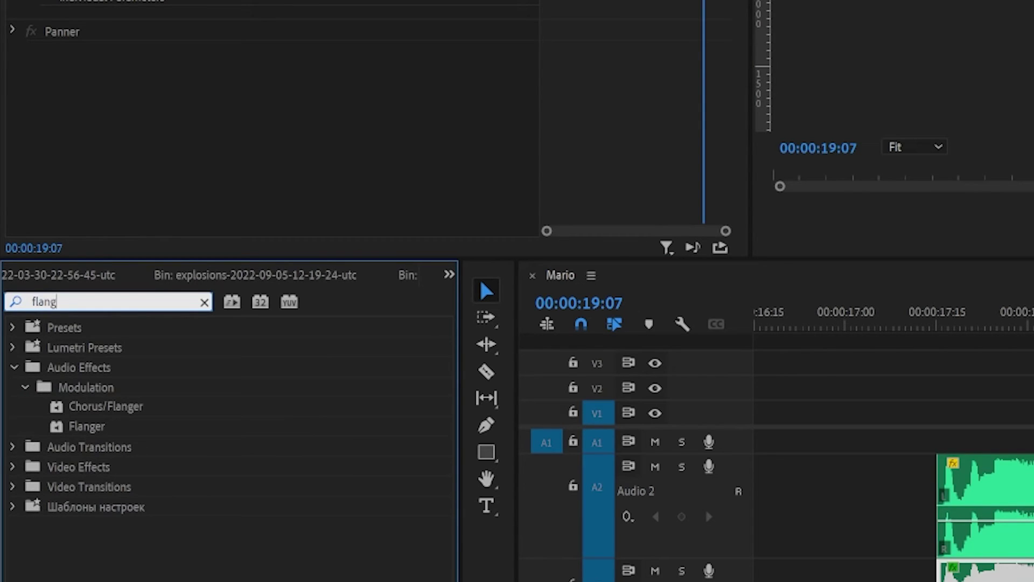
left_click(53, 448)
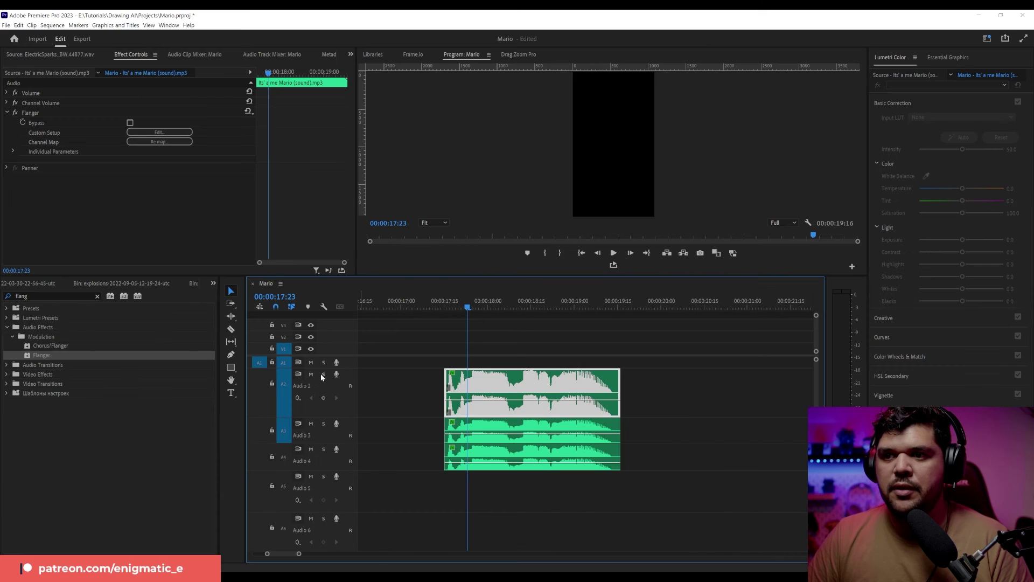
left_click(325, 376)
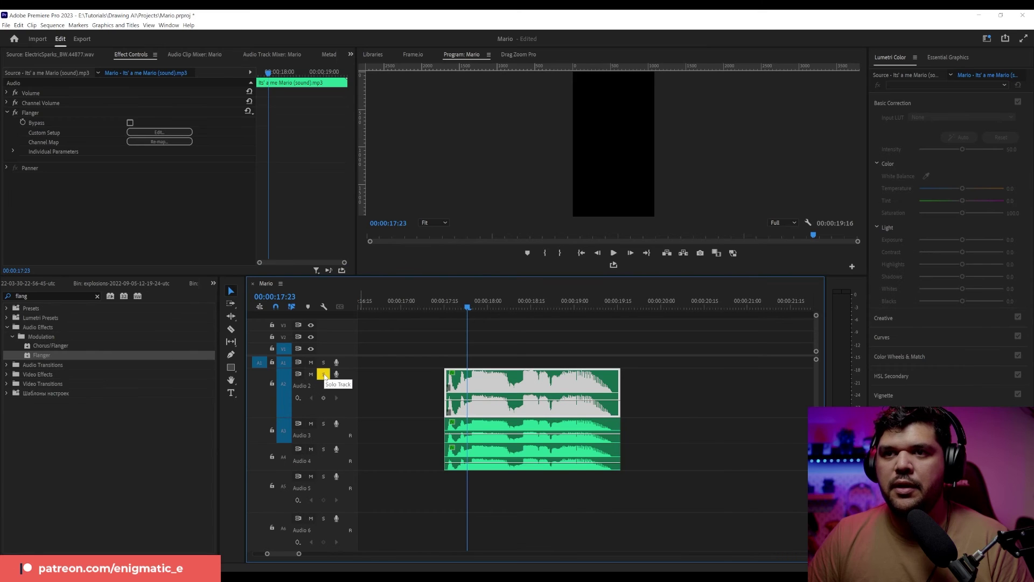
- Apply the Robotic preset to the Audio 2 clip's Flanger, preview the voice, and close the effect editor
left_click(169, 134)
left_click(520, 200)
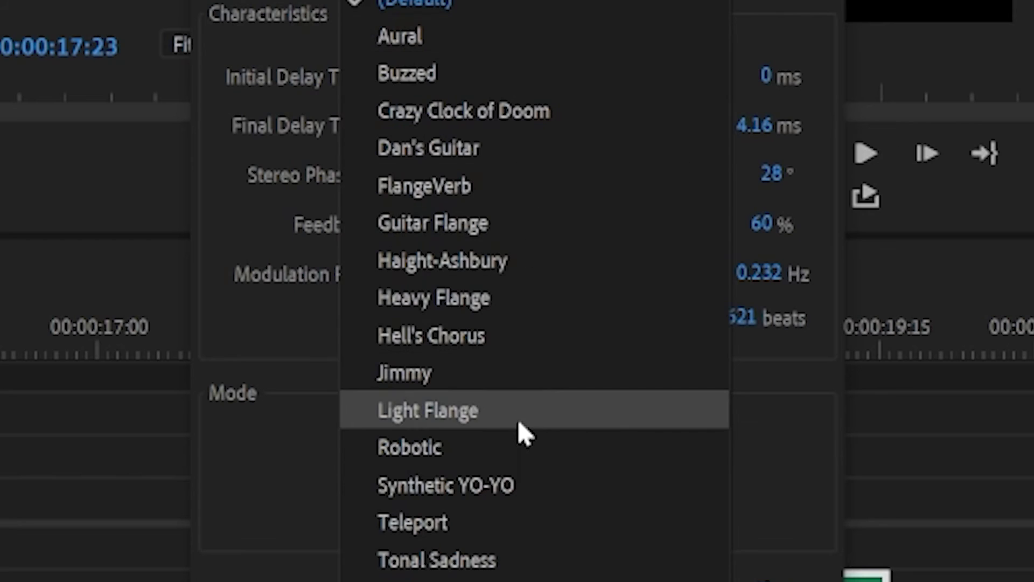
left_click(521, 443)
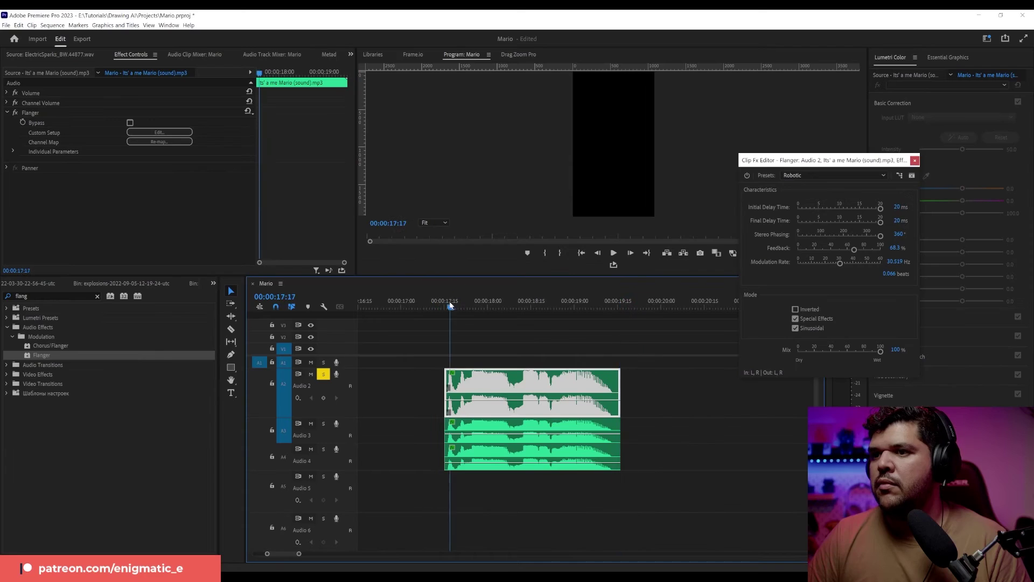
left_click(914, 160)
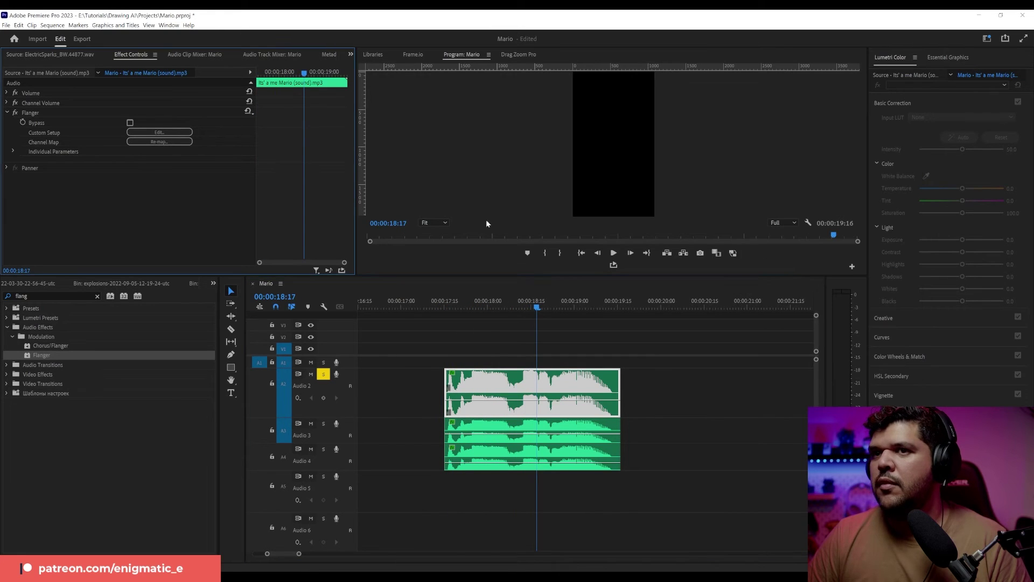
- Inspect the Audio 4 clip's effects, play the three voice layers together, and open the Audio 2 clip's Flanger setup
left_click(457, 456)
left_click(437, 302)
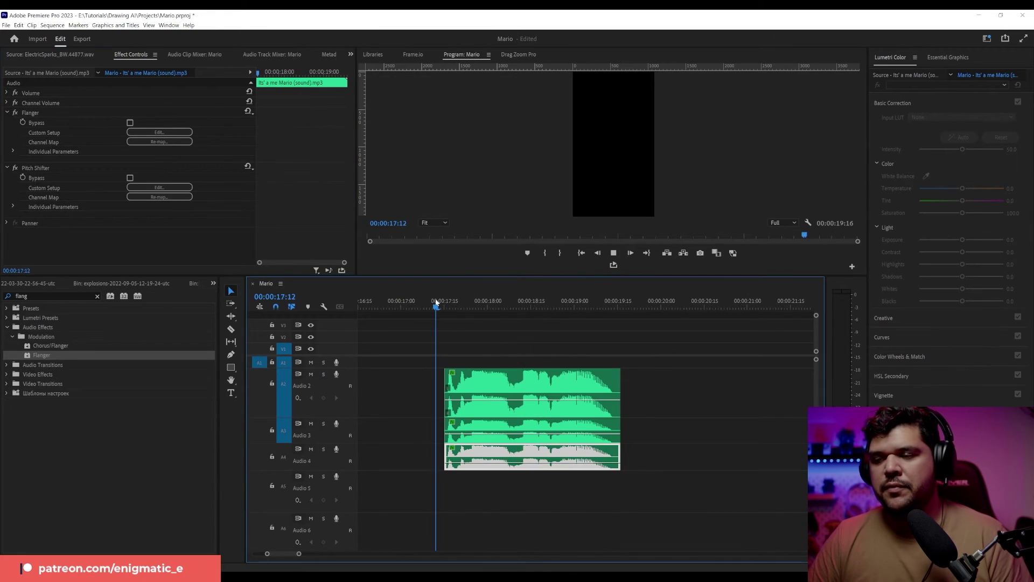
key("space")
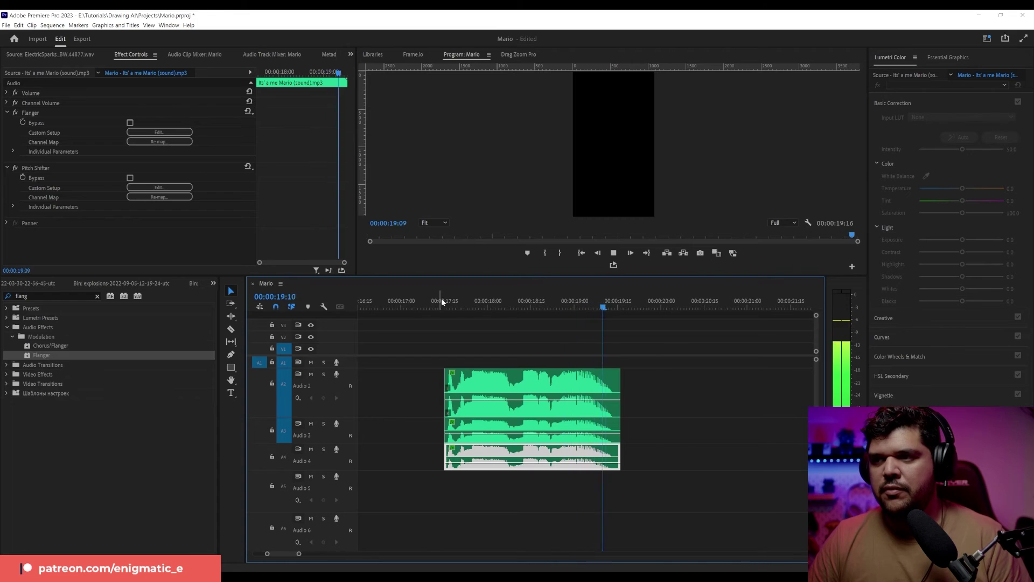
left_click(442, 302)
key("space")
left_click(469, 388)
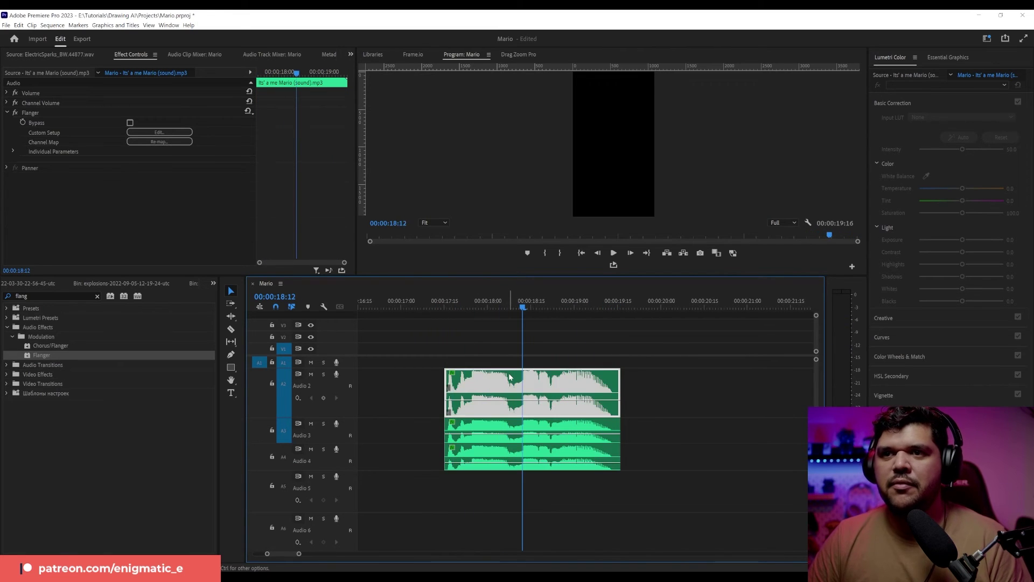
left_click(157, 131)
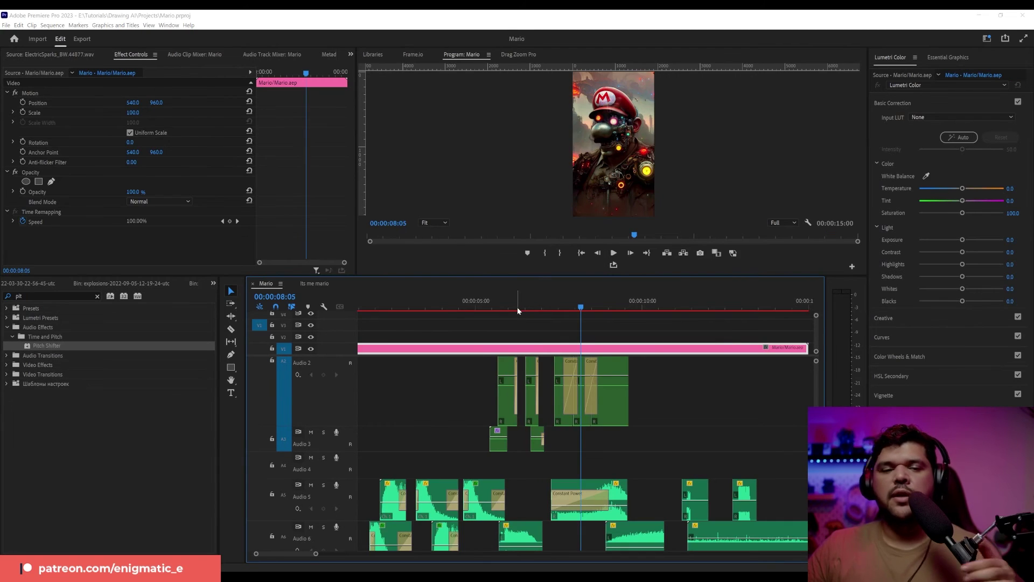
- Move the playhead of the Mario sequence to 00:00:05:17 and display the Audio Track Mixer with its track effects area
left_click_drag(513, 307, 494, 307)
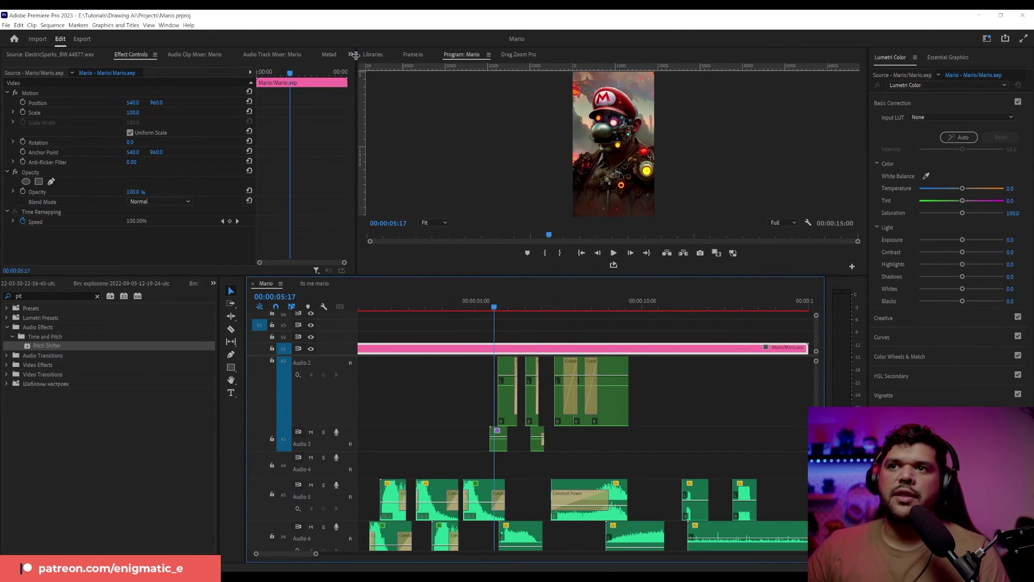
left_click(354, 55)
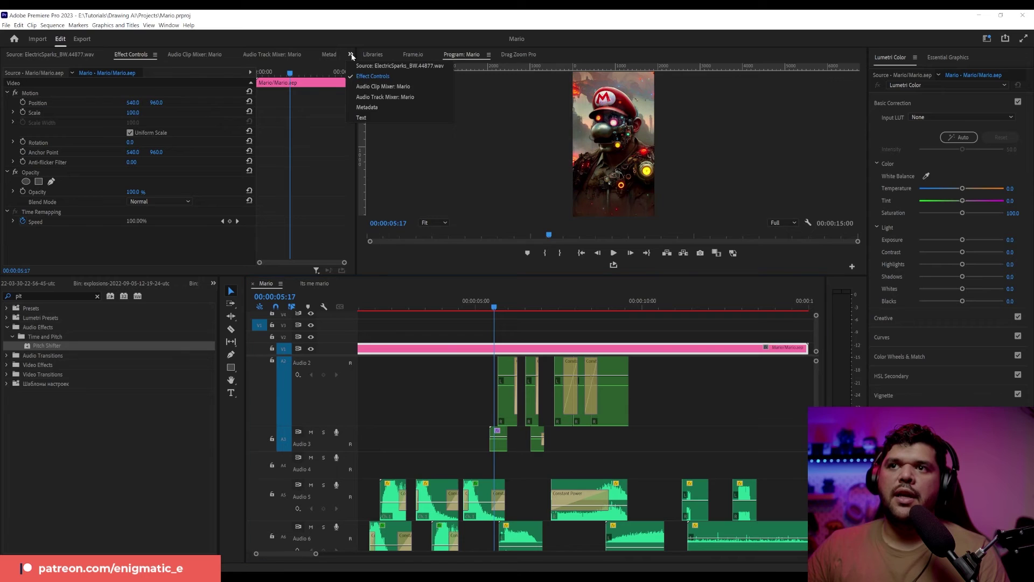
left_click(407, 103)
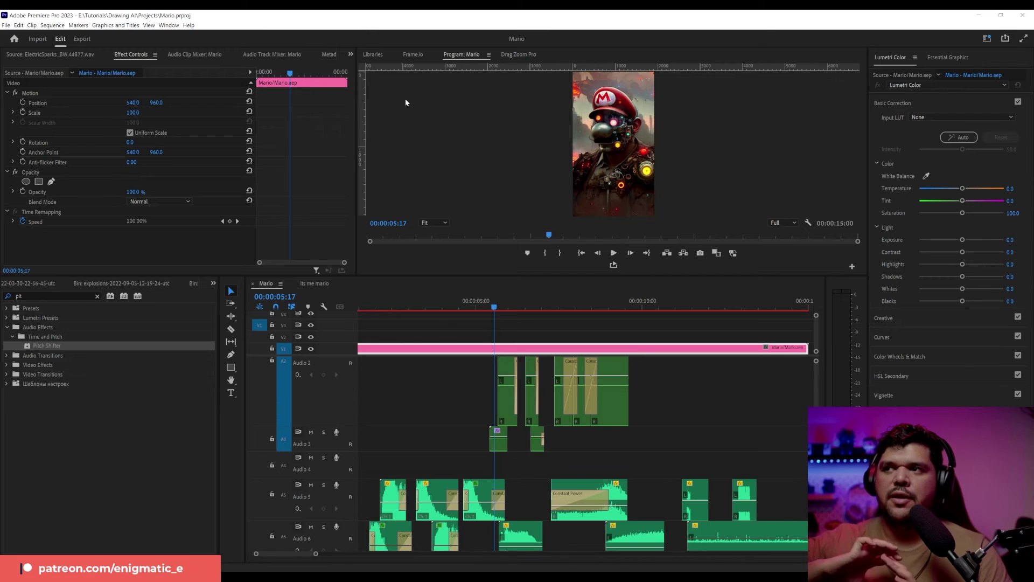
left_click(220, 55)
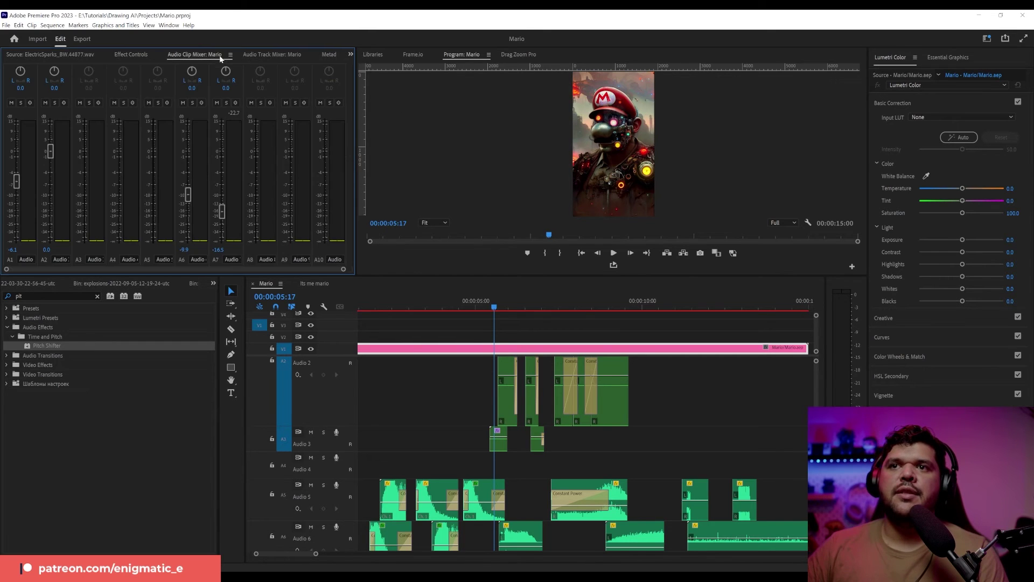
left_click(273, 56)
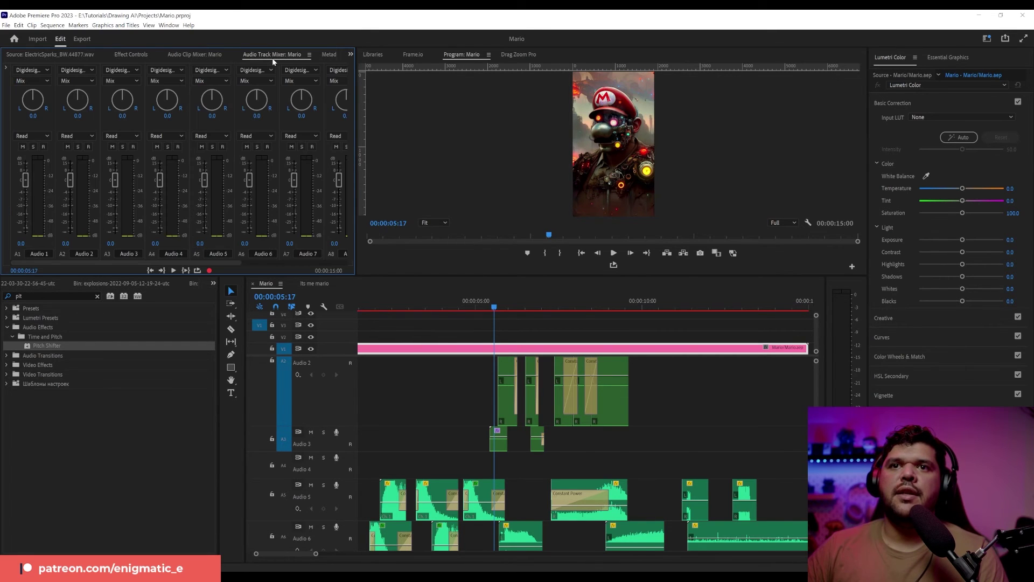
left_click(7, 69)
- Set Audio 2's track effect to Parametric Equalizer with the Old Time Radio preset, and play the sequence
left_click(93, 70)
mouse_move(108, 105)
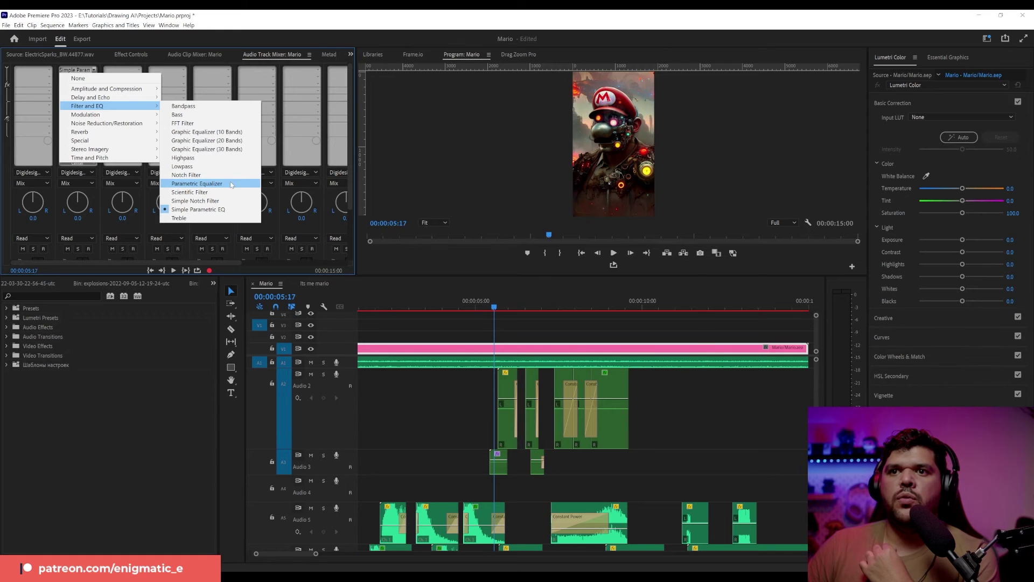
left_click(231, 184)
left_click(406, 198)
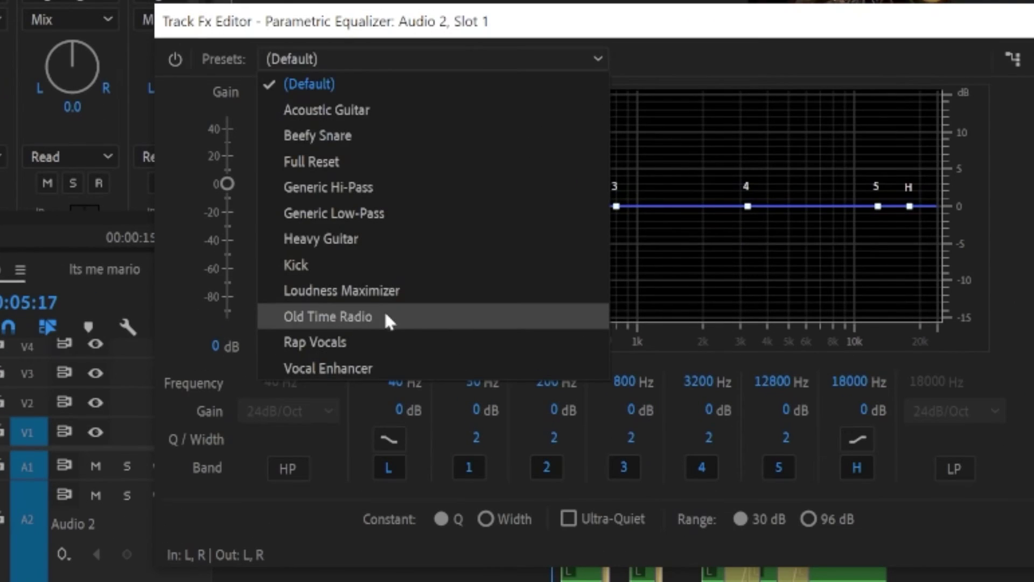
left_click(423, 302)
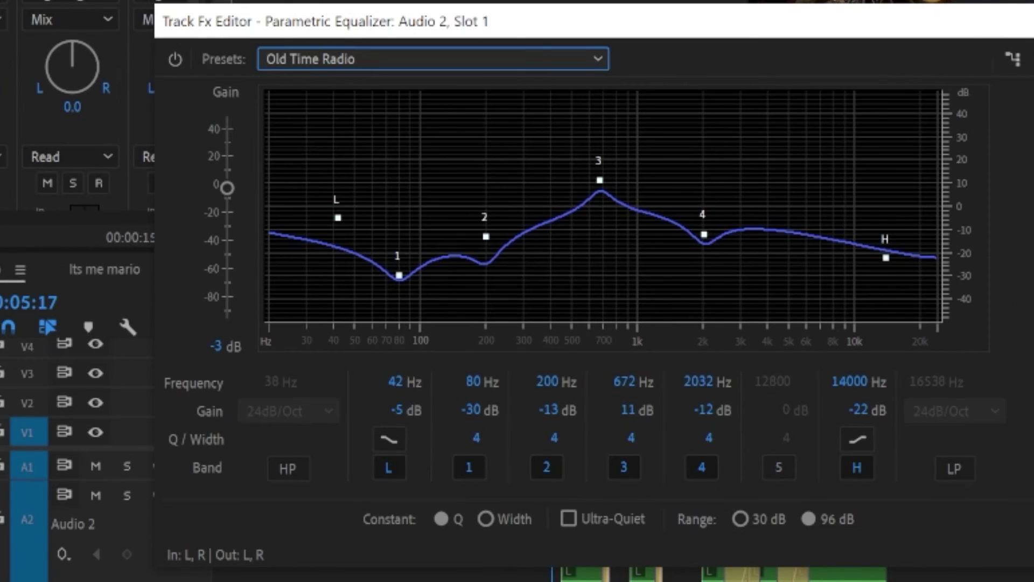
left_click(1033, 22)
left_click(482, 303)
key("space")
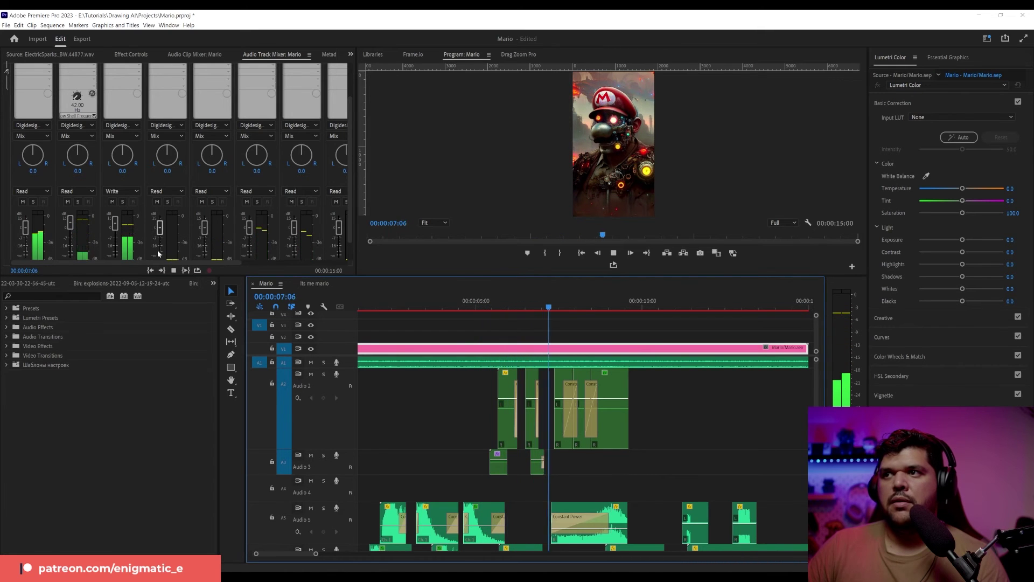
- Stop playback, raise the Audio 3 track's volume fader slightly, and return the playhead to just after the 5-second mark
key("space")
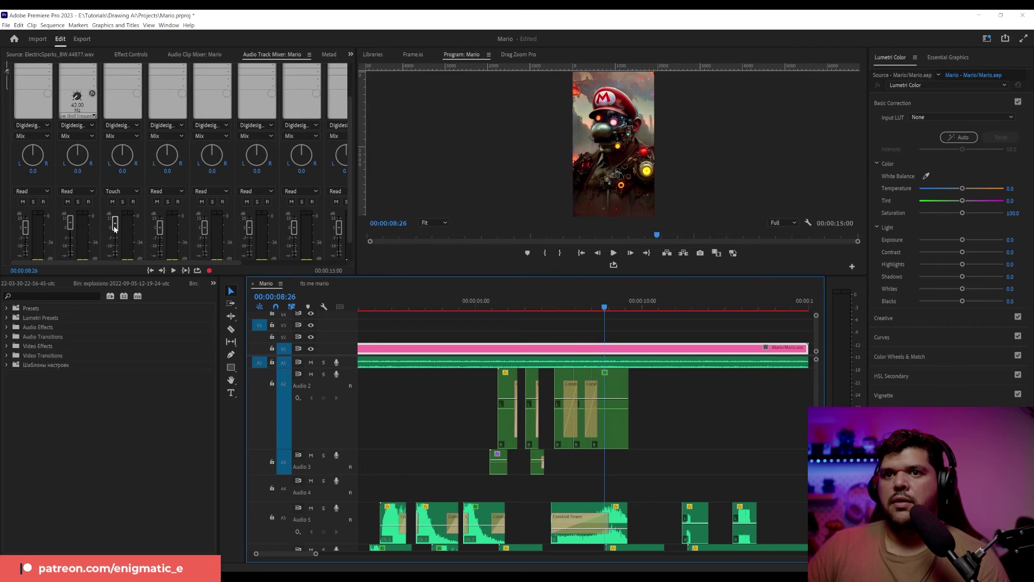
left_click_drag(115, 225, 114, 221)
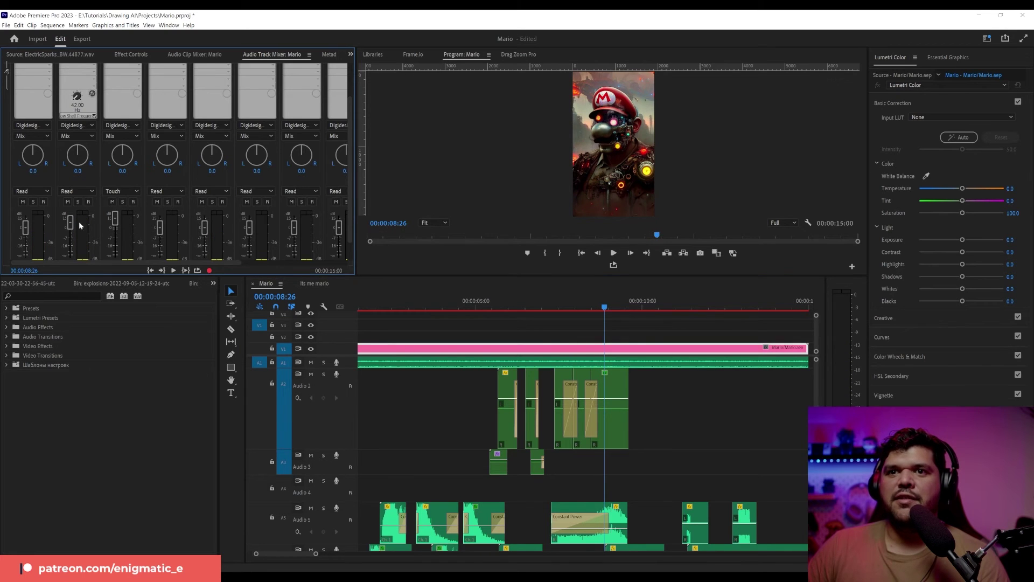
left_click(485, 305)
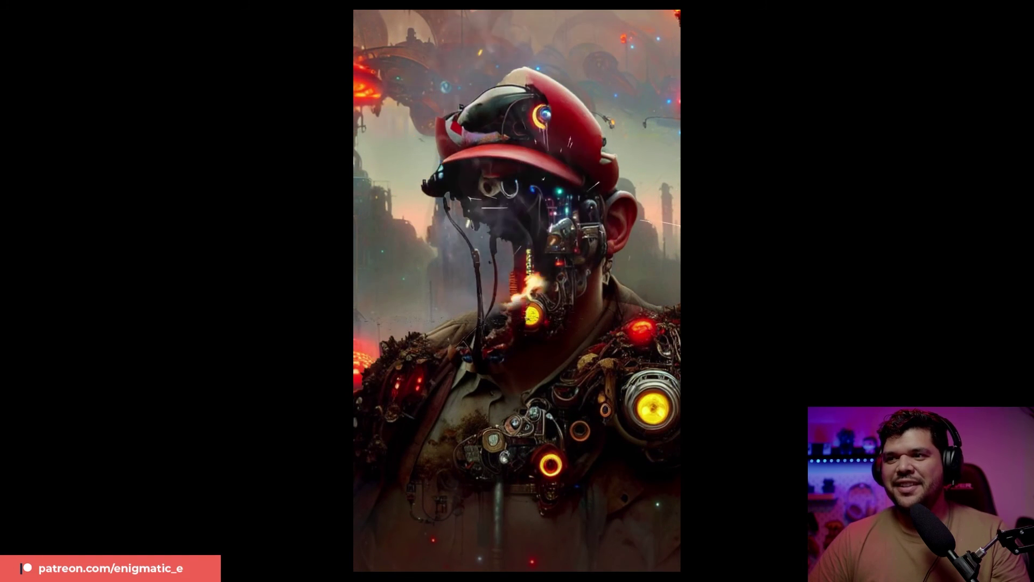
- Move the playhead of the Mario sequence to 00:00:07:00 and examine the layered voice clips on Audio 2 and Audio 3
left_click(1023, 109)
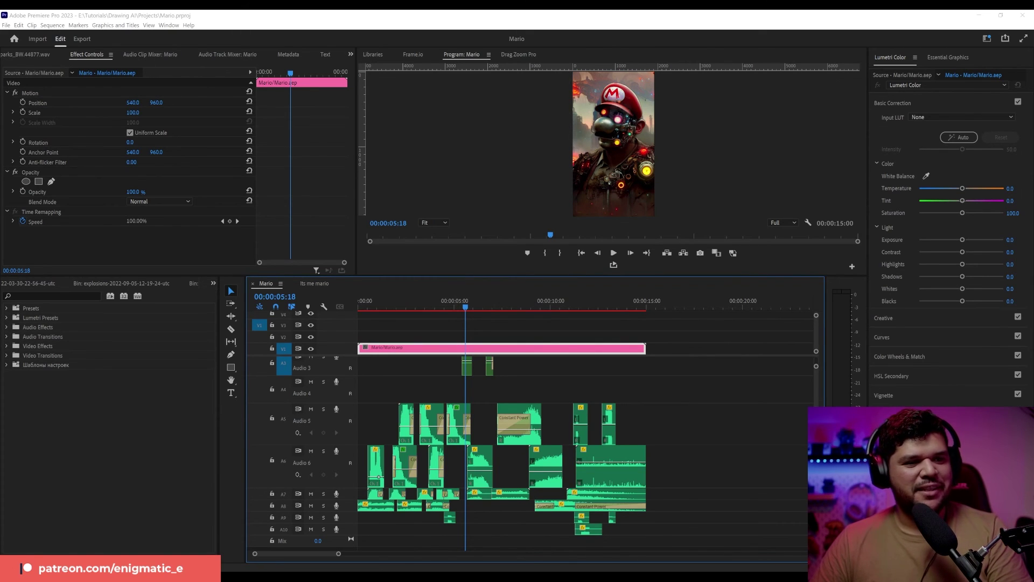
left_click_drag(474, 300, 492, 331)
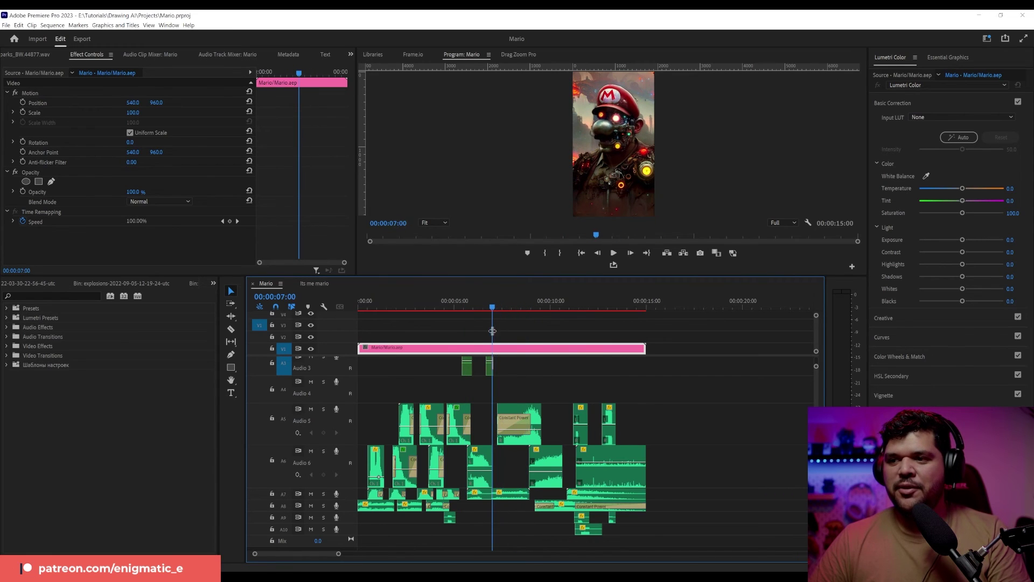
scroll(501, 436, "up", 3)
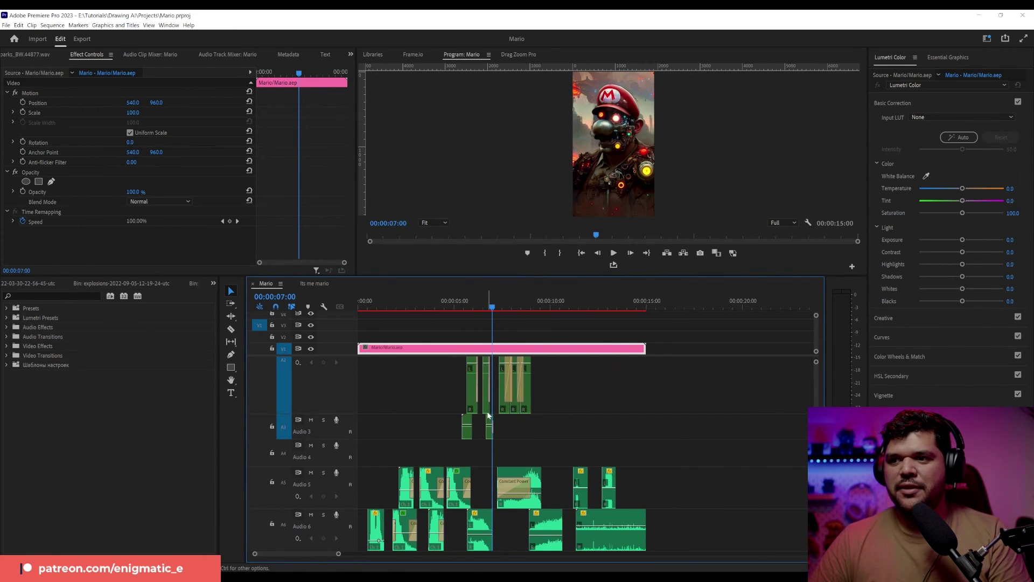
scroll(487, 414, "up", 3)
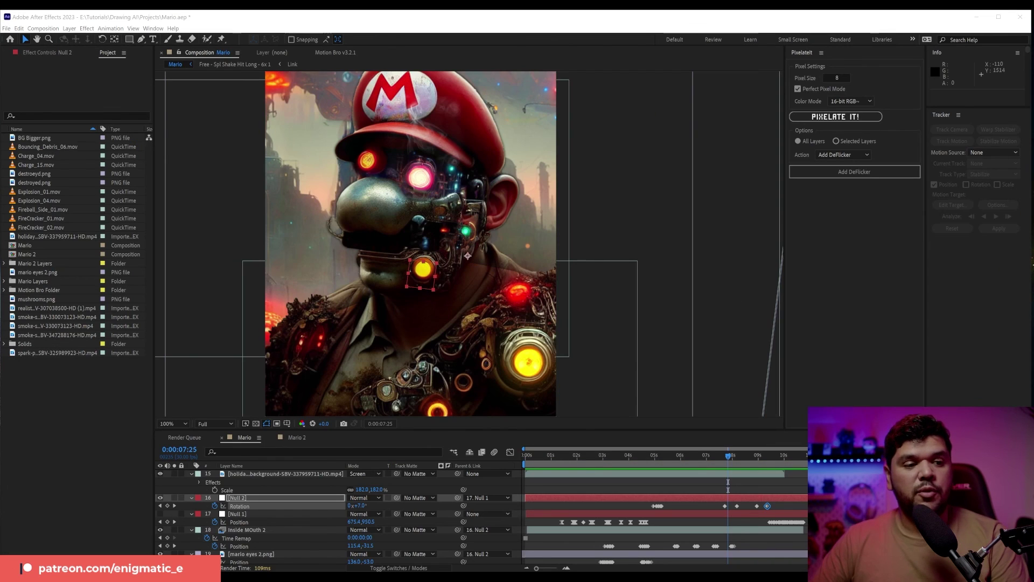